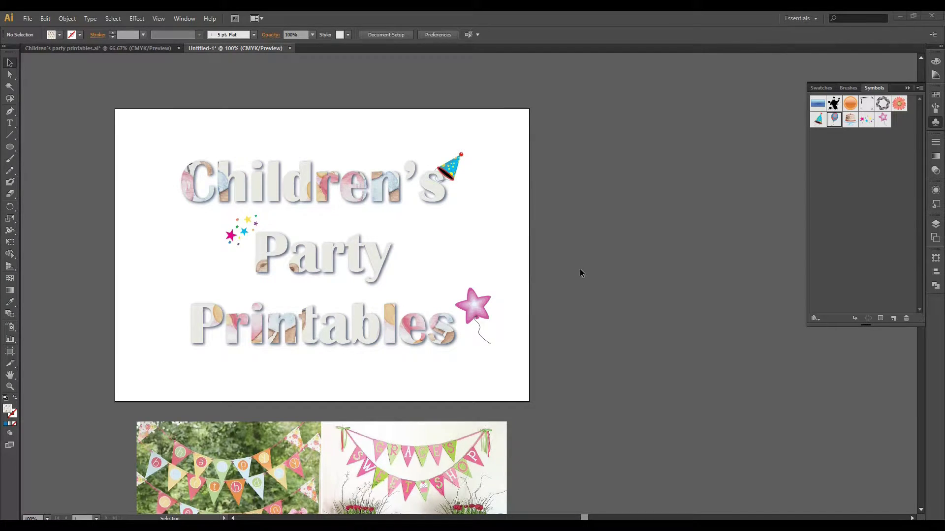
# Step: Drag the Bunting template image from the Images folder onto the Illustrator canvas
pyautogui.scroll(-2, 578, 270)
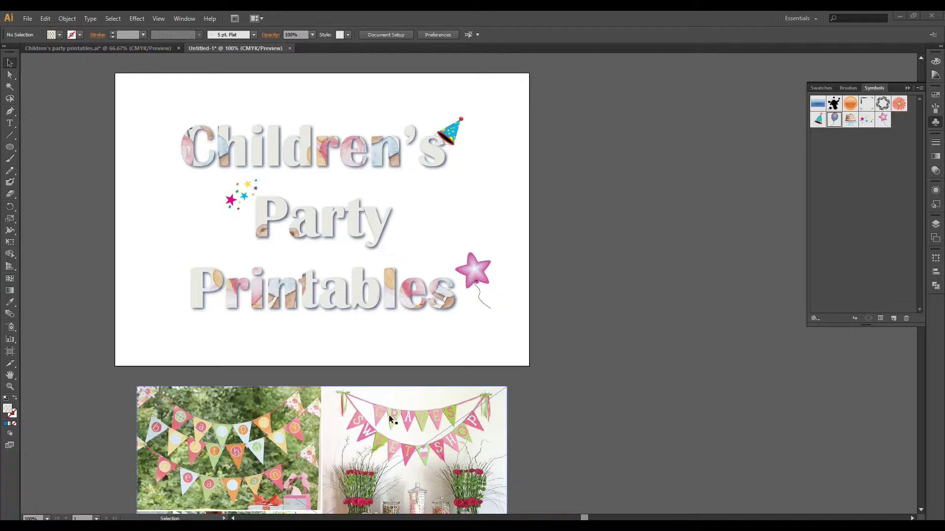
pyautogui.scroll(-8, 600, 362)
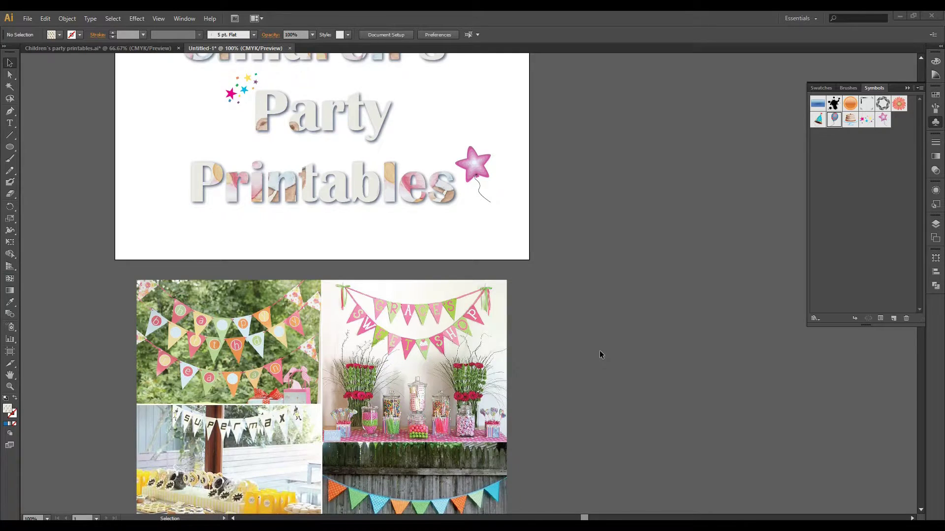
pyautogui.scroll(-1, 599, 356)
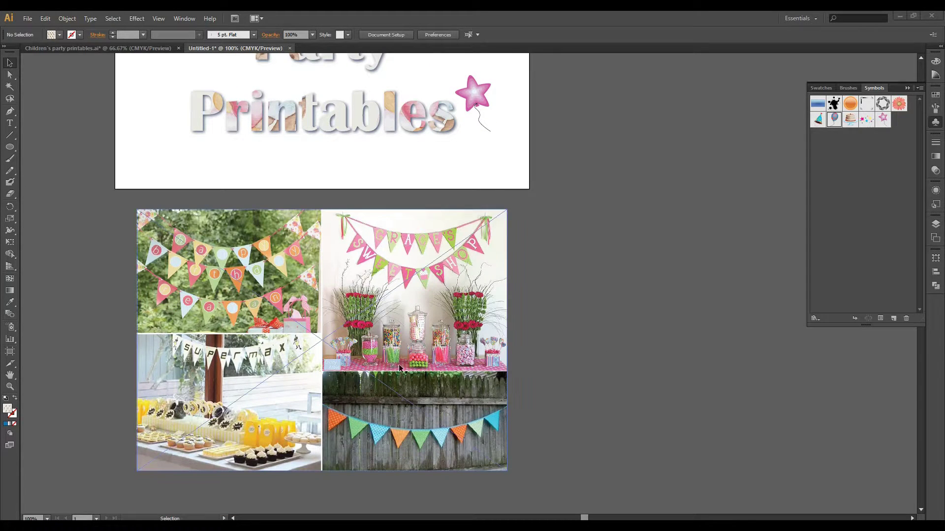
pyautogui.scroll(10, 550, 355)
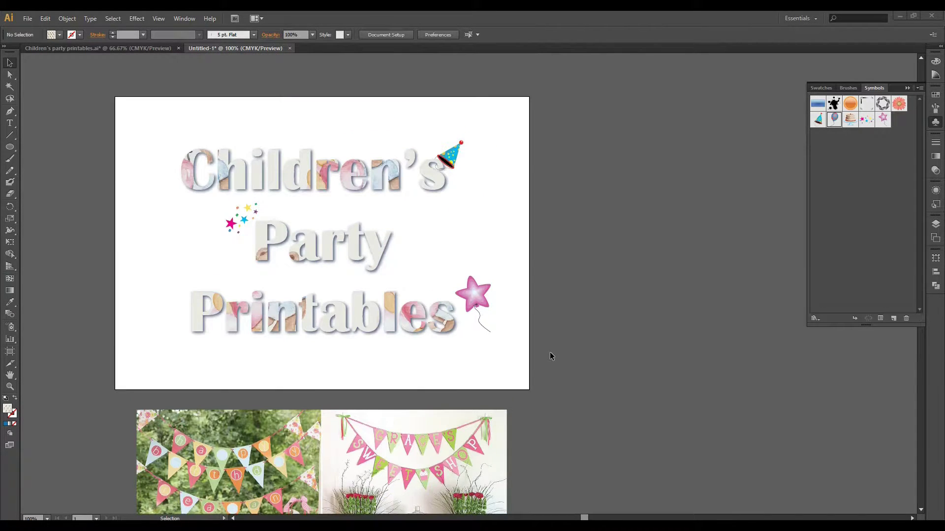
pyautogui.scroll(2, 550, 357)
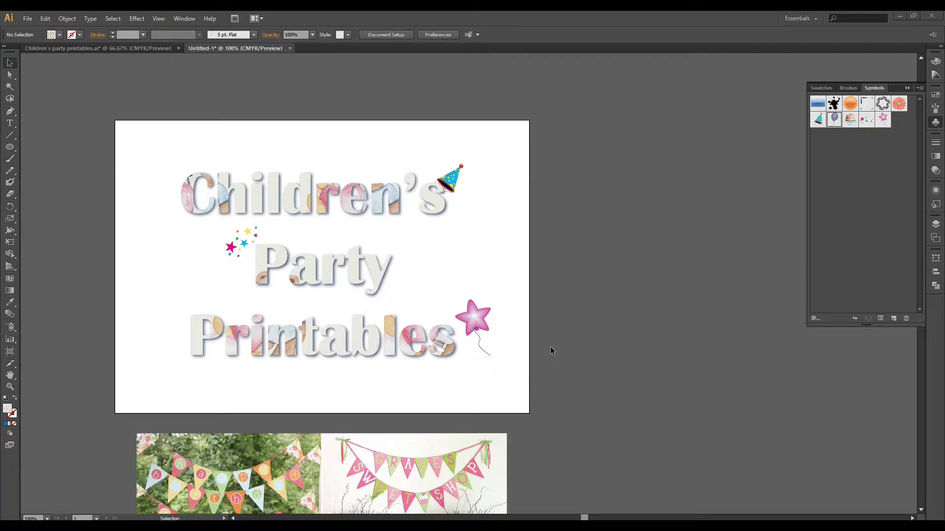
pyautogui.scroll(-2, 523, 295)
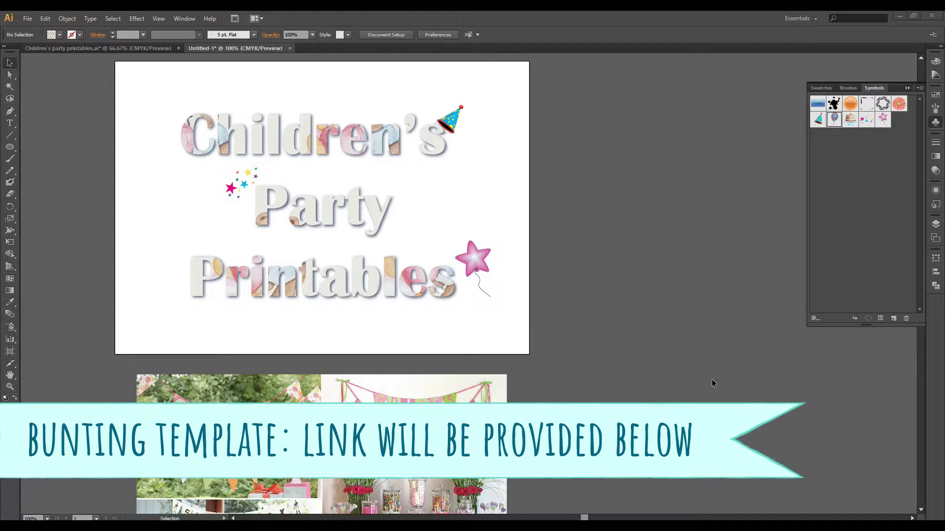
pyautogui.moveTo(66, 511)
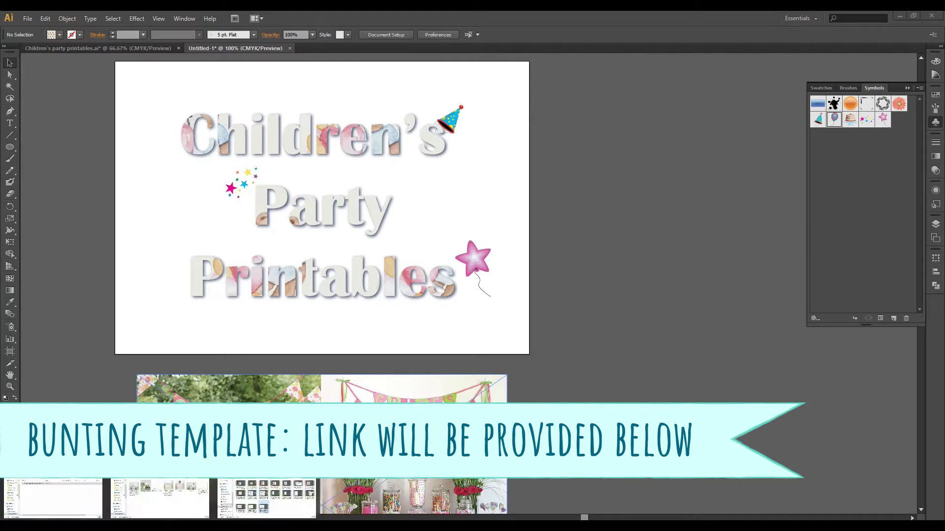
pyautogui.click(66, 511)
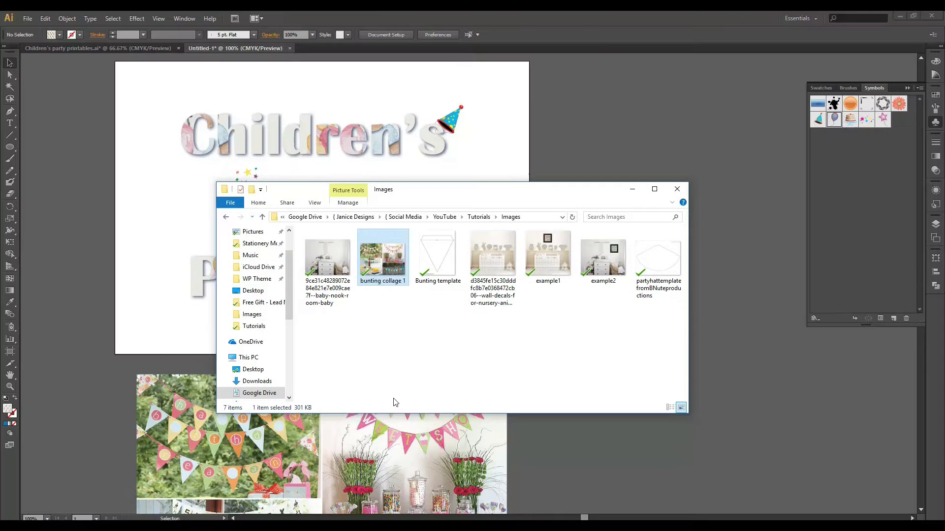
pyautogui.click(441, 256)
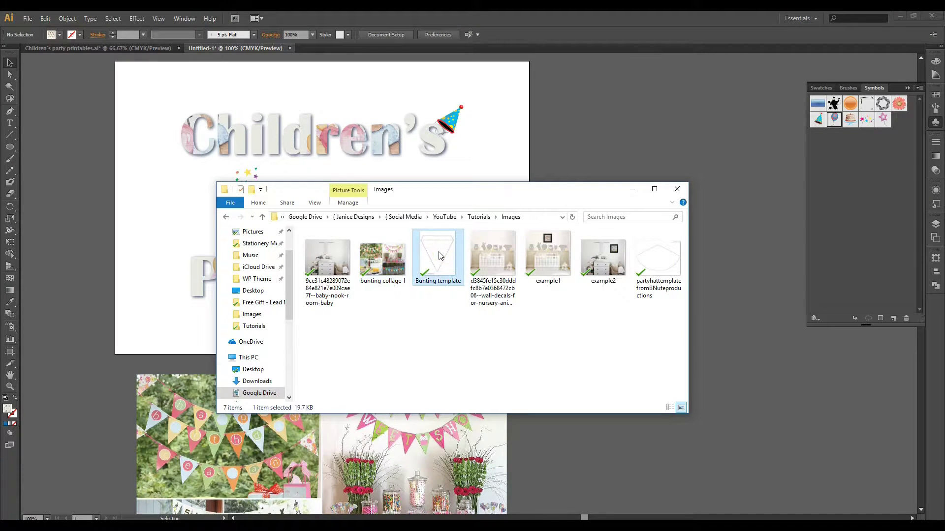
pyautogui.moveTo(439, 260); pyautogui.dragTo(646, 152)
# Step: Minimize Explorer and zoom out so the whole template shows right of the title sheet
pyautogui.click(633, 190)
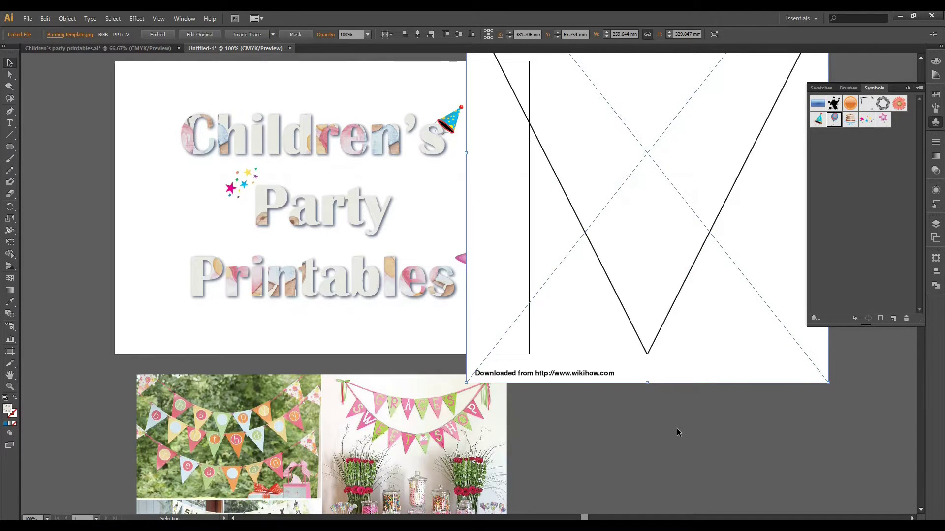
pyautogui.hotkey('ctrl', '-')
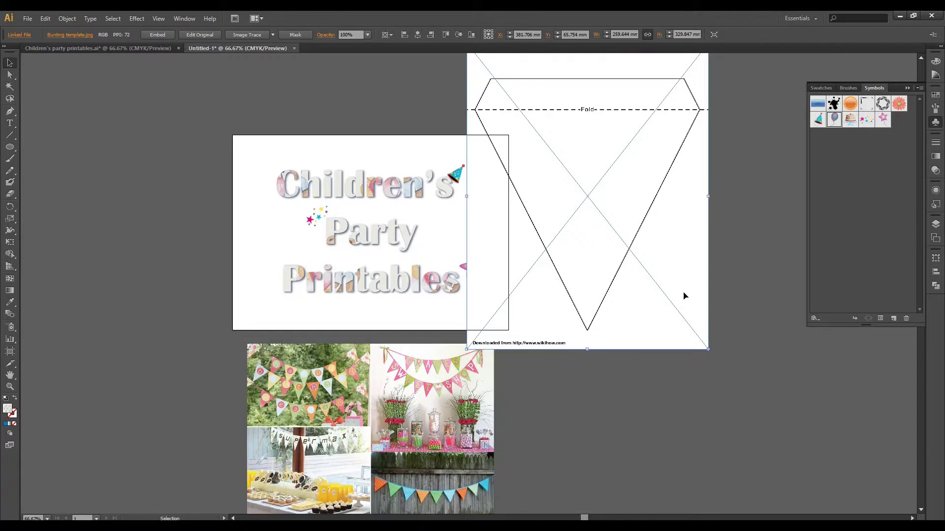
pyautogui.moveTo(684, 276); pyautogui.dragTo(692, 349)
pyautogui.click(770, 398)
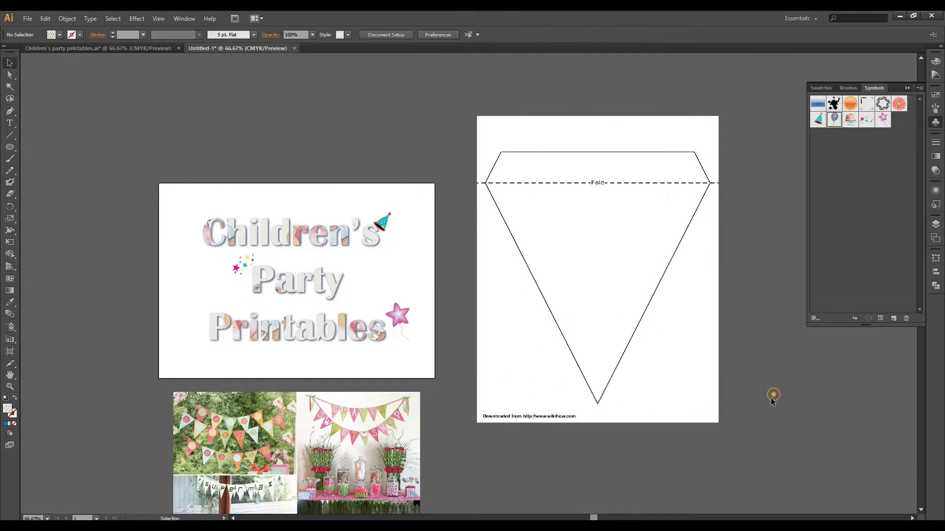
pyautogui.click(671, 382)
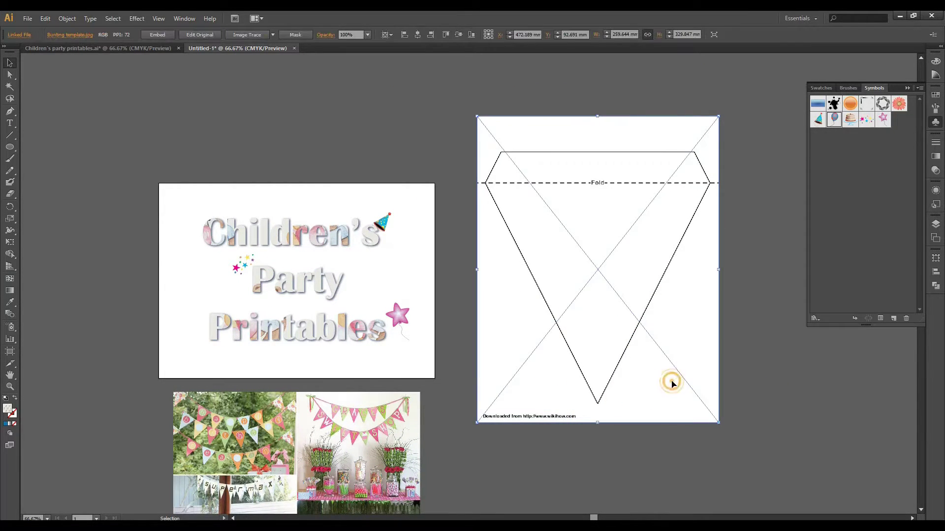
pyautogui.click(779, 387)
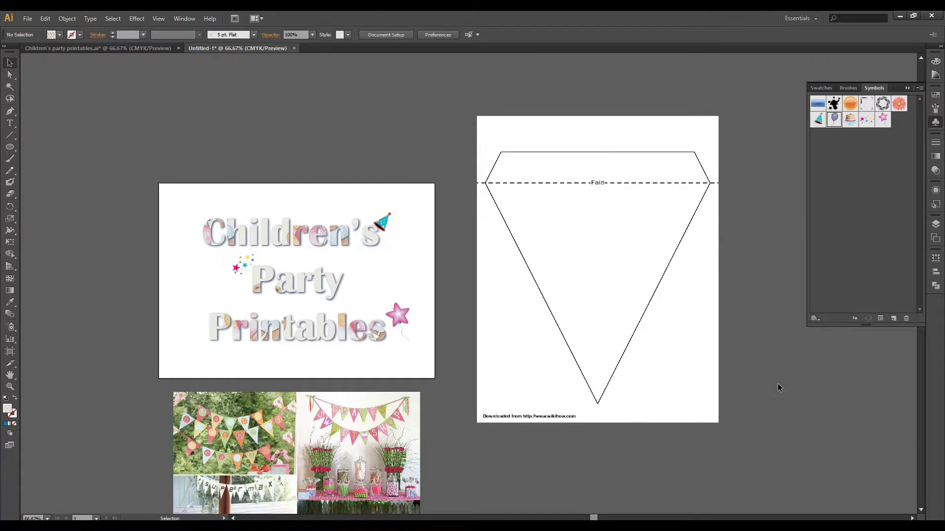
# Step: Create a new A3 document in landscape orientation
pyautogui.click(22, 18)
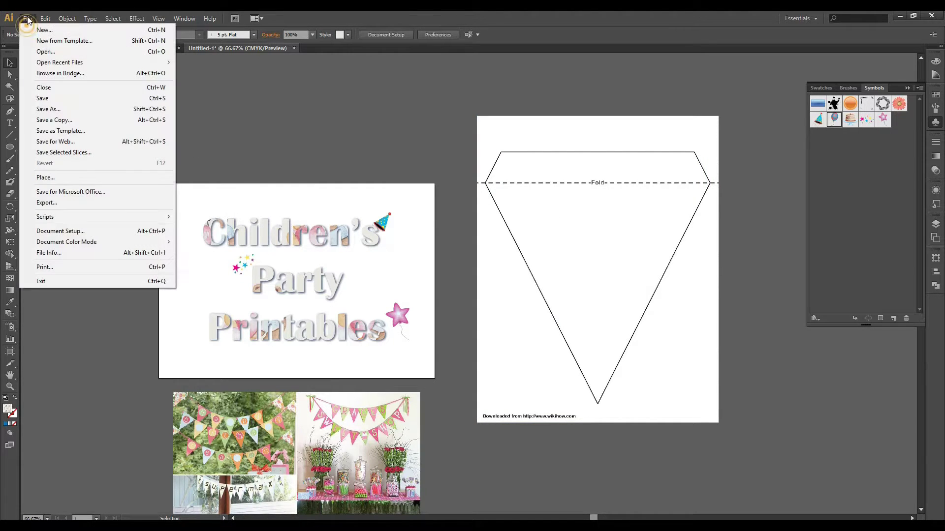
pyautogui.click(35, 27)
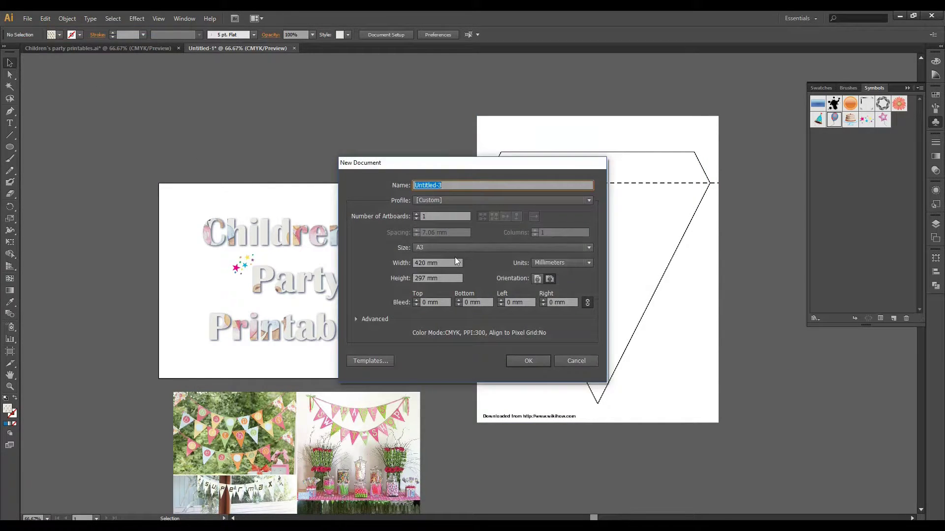
pyautogui.click(433, 248)
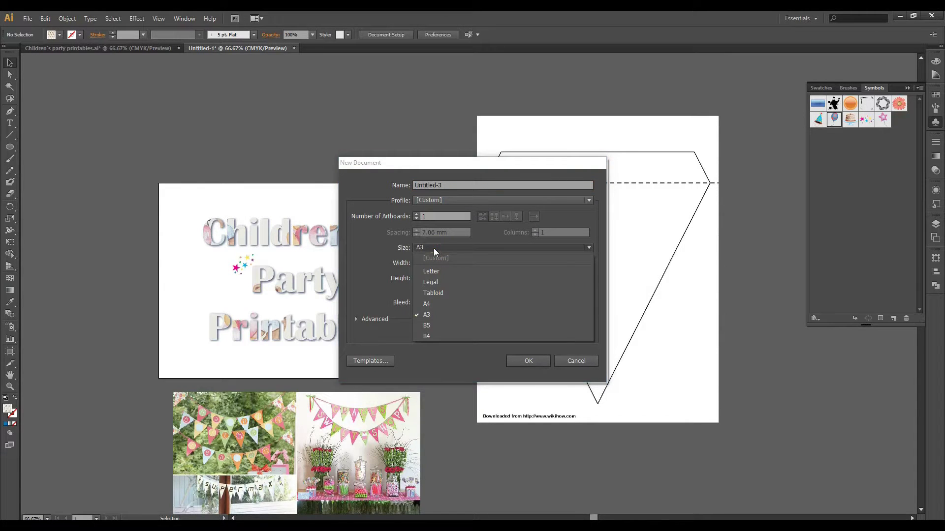
pyautogui.click(433, 248)
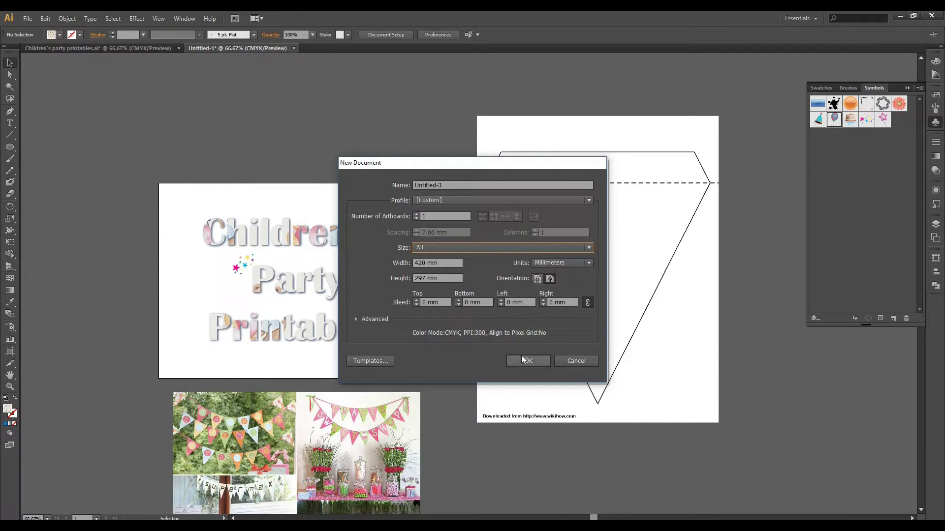
pyautogui.click(550, 279)
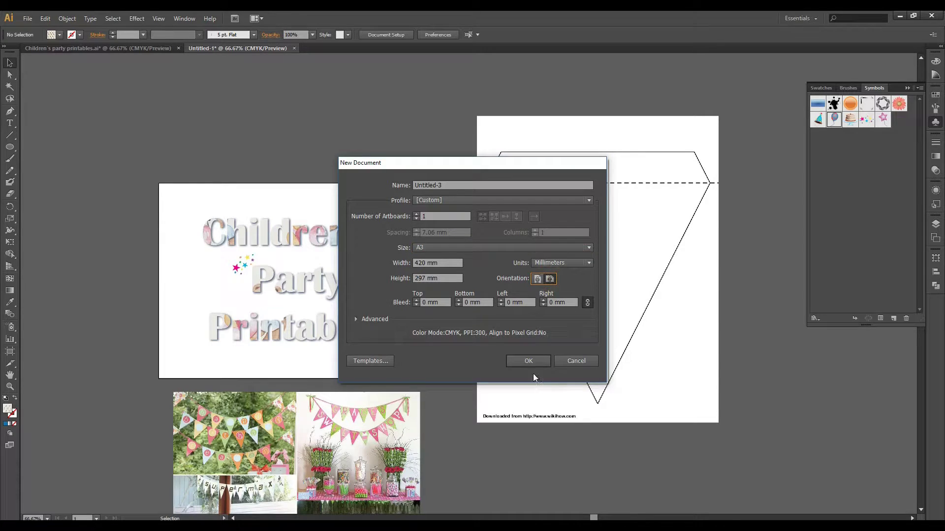
pyautogui.click(530, 358)
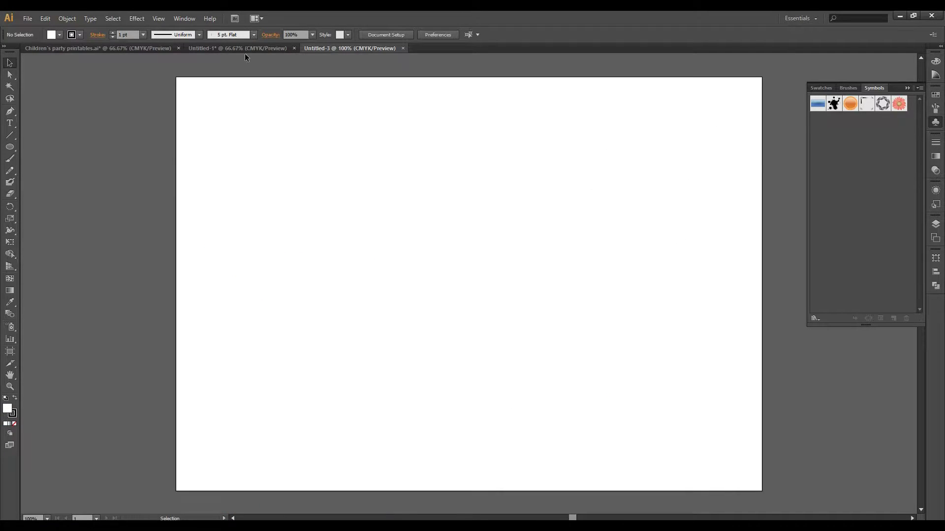
# Step: Drag the Bunting template into the new document and zoom in on it beside the artboard
pyautogui.moveTo(160, 526)
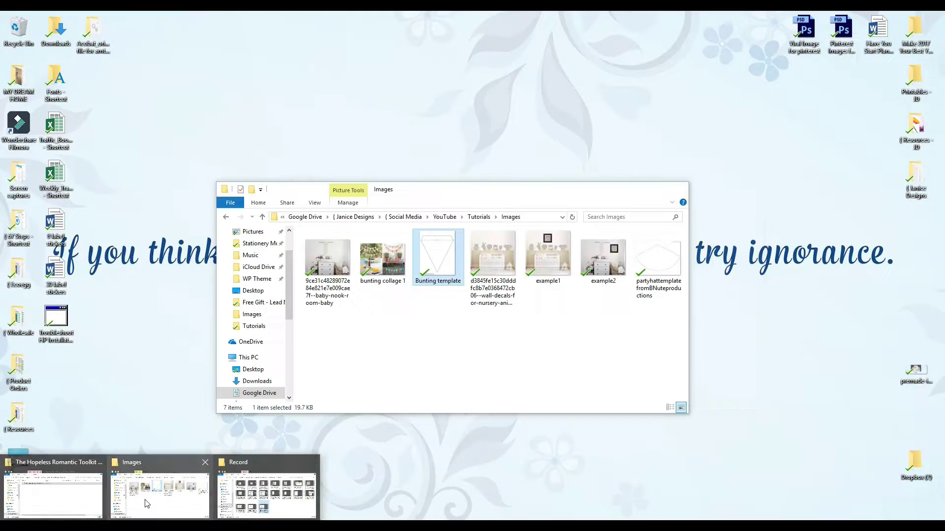
pyautogui.click(145, 503)
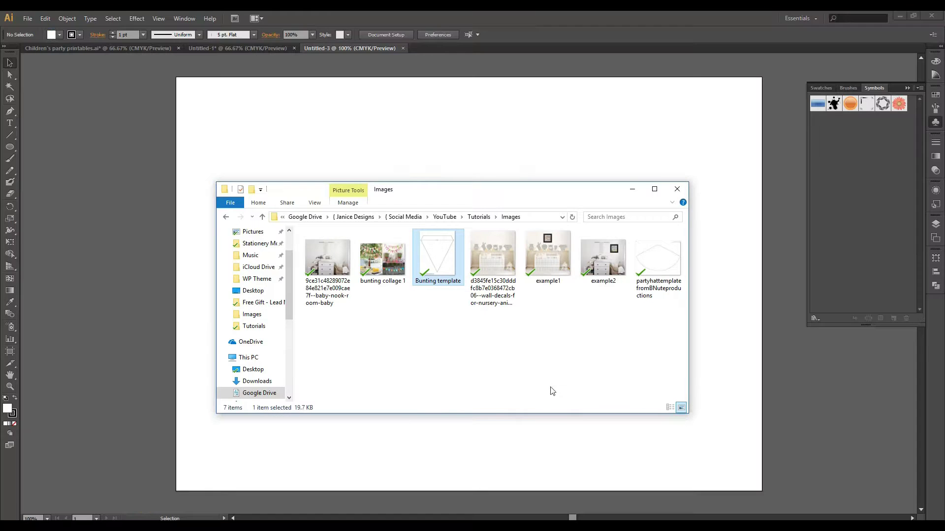
pyautogui.moveTo(445, 251); pyautogui.dragTo(729, 353)
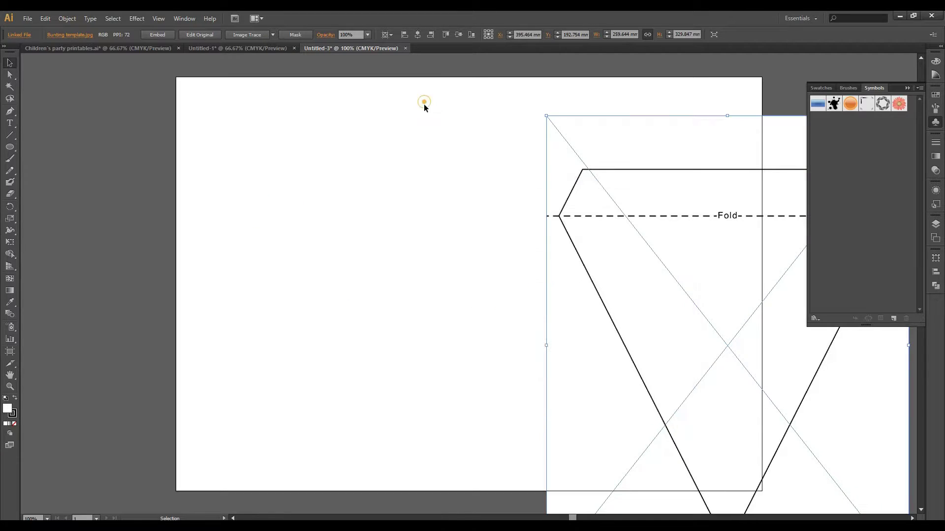
pyautogui.hotkey('ctrl', '-')
pyautogui.hotkey('ctrl', '-')
pyautogui.moveTo(665, 316); pyautogui.dragTo(586, 253)
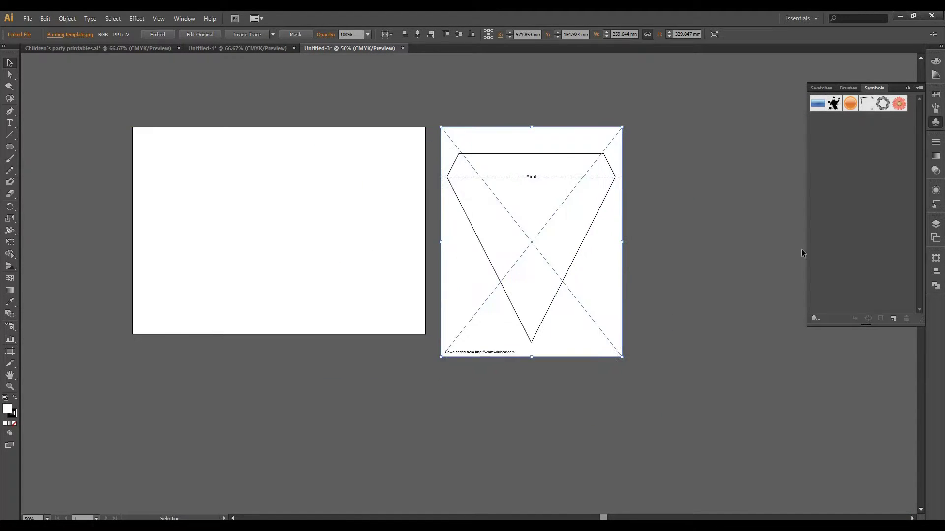
pyautogui.click(699, 246)
pyautogui.hotkey('ctrl', '-')
pyautogui.hotkey('ctrl', '+')
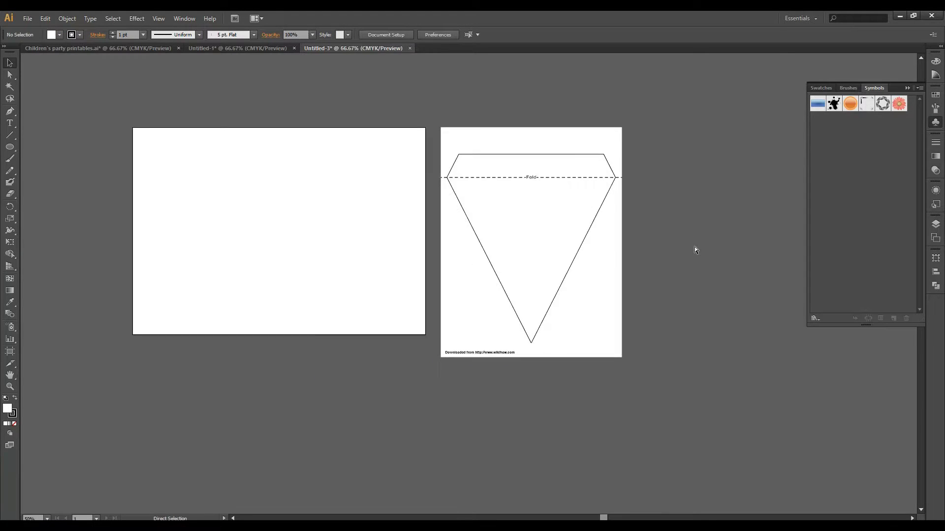
pyautogui.hotkey('ctrl', '+')
pyautogui.hotkey('ctrl', '+')
pyautogui.moveTo(717, 205); pyautogui.dragTo(586, 257)
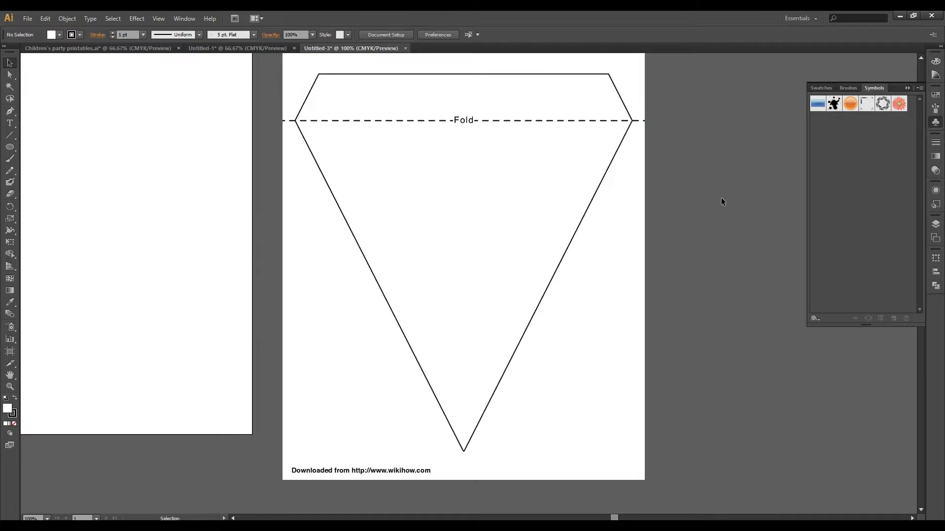
# Step: Image Trace the placed template, expand it to paths, and ungroup the result
pyautogui.click(624, 217)
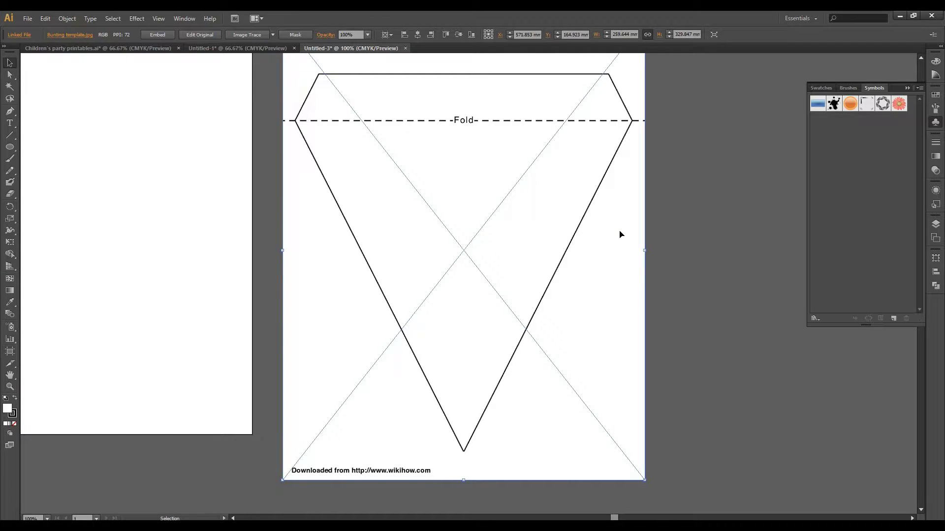
pyautogui.click(256, 36)
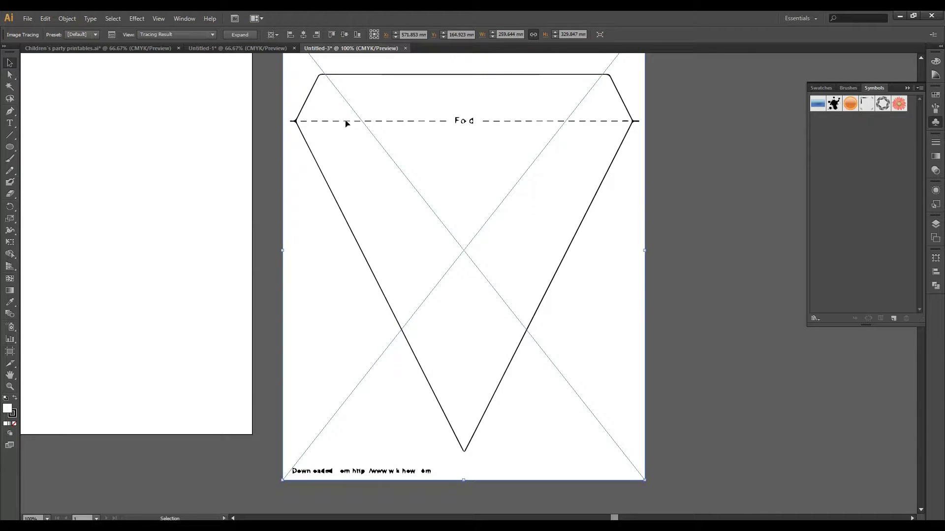
pyautogui.click(232, 35)
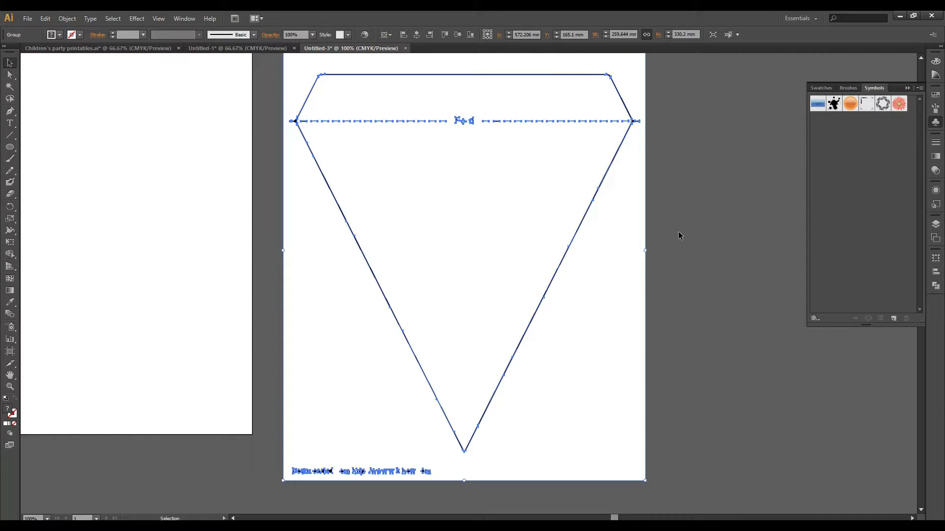
pyautogui.click(709, 216)
pyautogui.click(551, 224)
pyautogui.rightClick(551, 224)
pyautogui.click(591, 279)
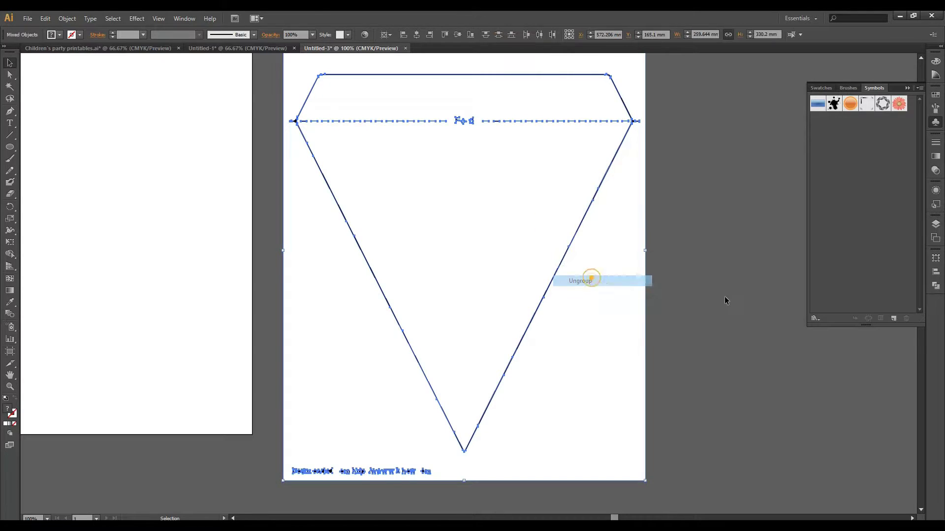
pyautogui.click(732, 297)
pyautogui.click(601, 325)
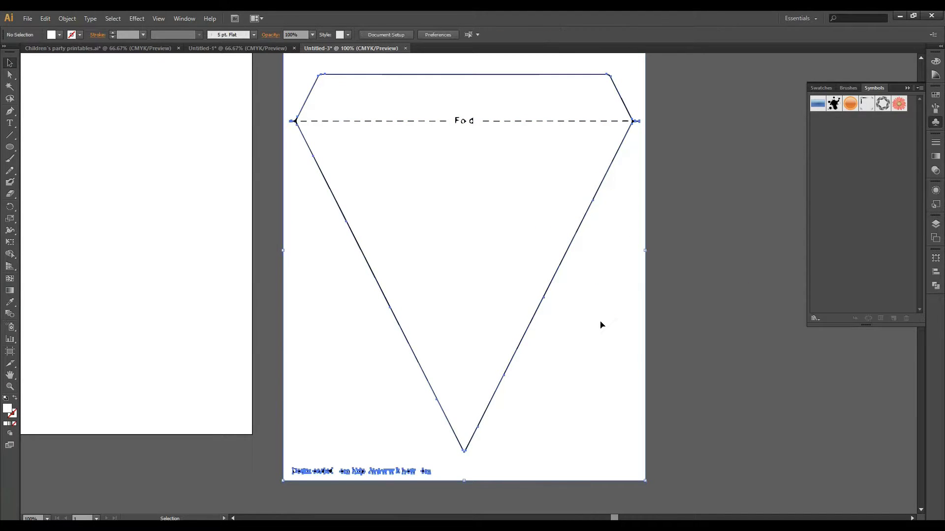
# Step: Delete the white background rectangle and the downloaded-from credit text
pyautogui.press('Delete')
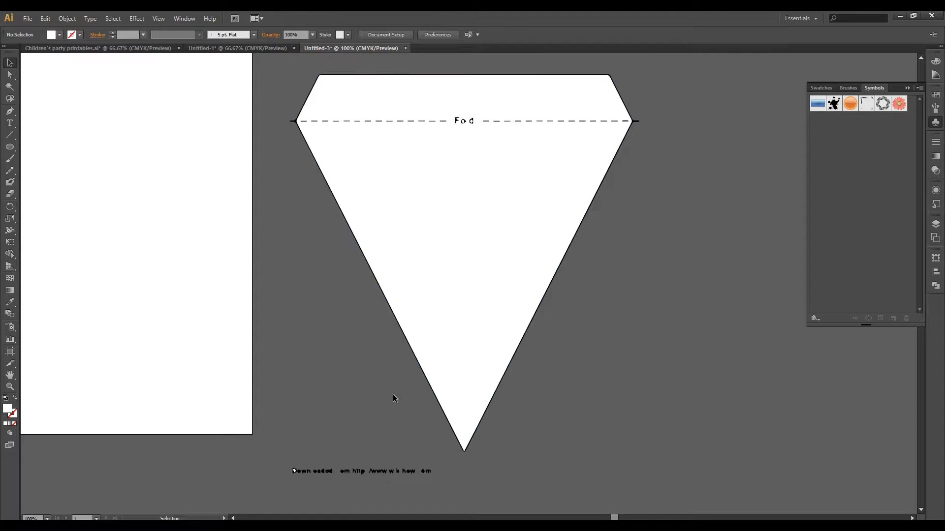
pyautogui.click(445, 501)
pyautogui.press('Delete')
pyautogui.moveTo(714, 313); pyautogui.dragTo(723, 394)
pyautogui.hotkey('alt', 'space')
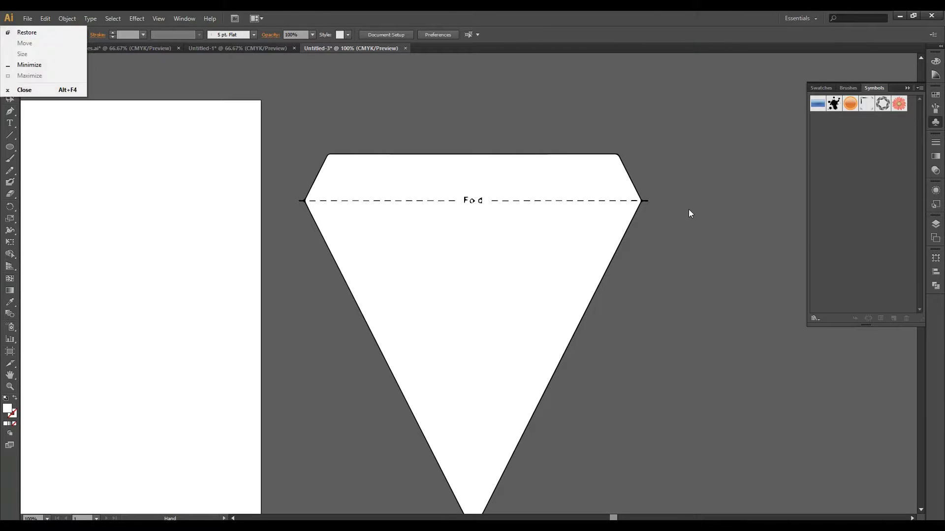
pyautogui.click(686, 206)
pyautogui.click(648, 201)
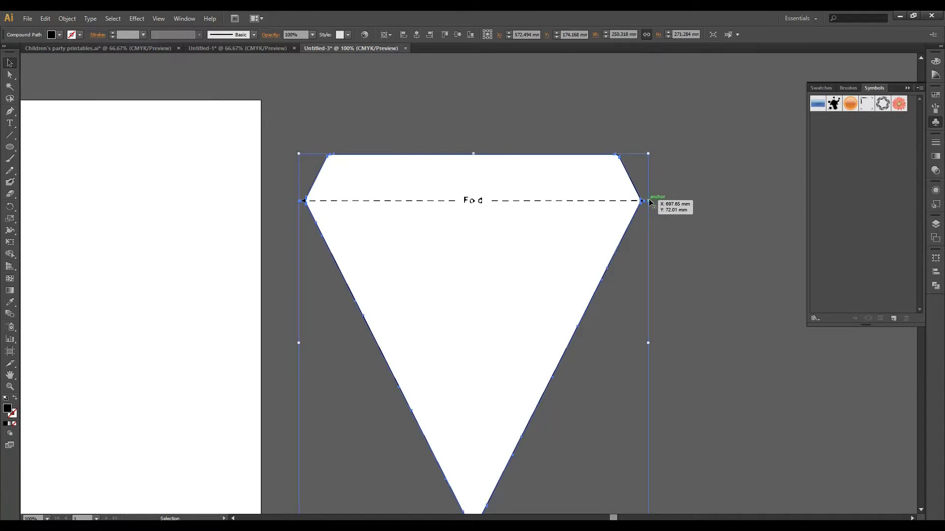
pyautogui.click(649, 200)
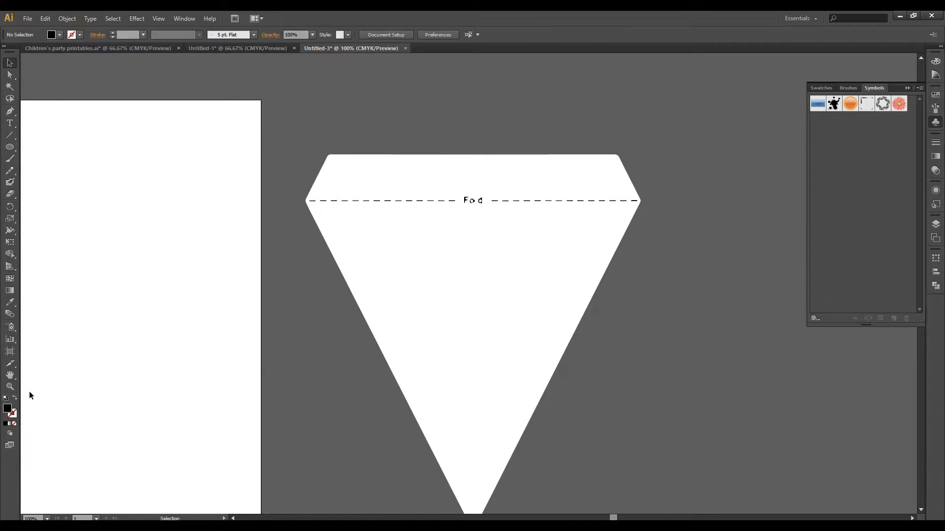
# Step: Zoom into the pennant's top band and undo an accidental move of a fold-line dash
pyautogui.click(10, 387)
pyautogui.moveTo(332, 182); pyautogui.dragTo(734, 232)
pyautogui.click(10, 62)
pyautogui.click(247, 133)
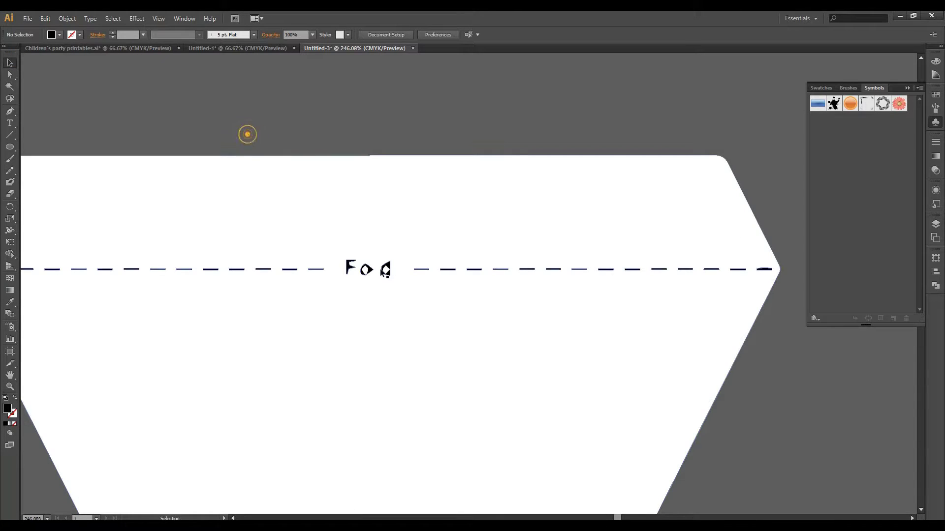
pyautogui.click(422, 271)
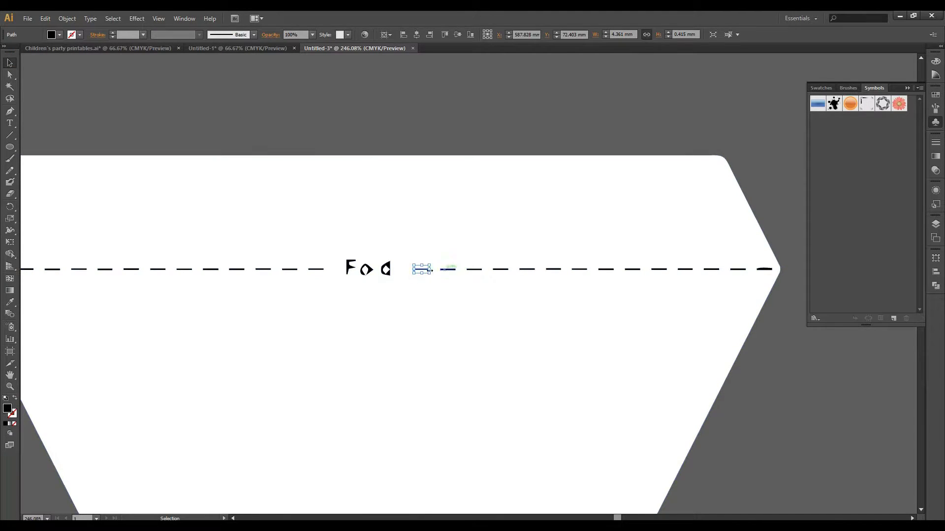
pyautogui.moveTo(423, 269); pyautogui.dragTo(443, 227)
pyautogui.press('a')
pyautogui.hotkey('ctrl', 'z')
pyautogui.click(346, 124)
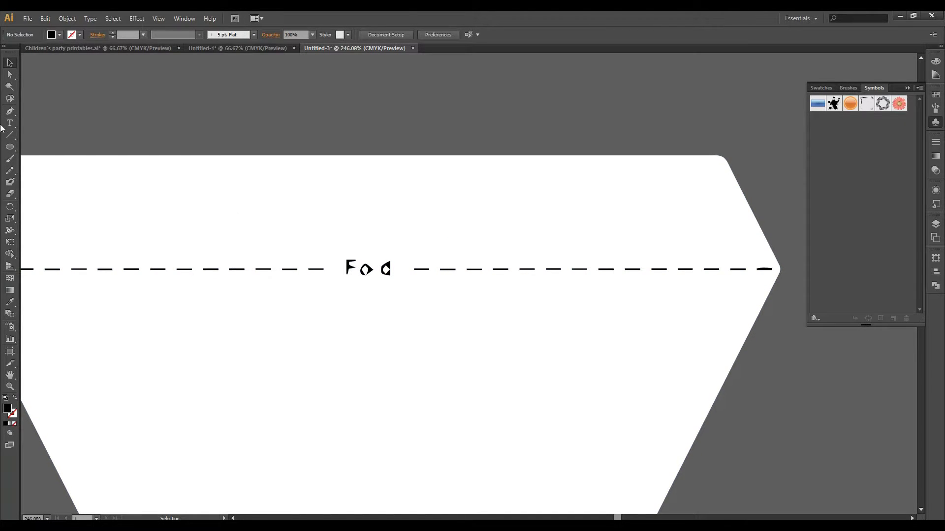
# Step: Draw a rectangle over the Fod label and select all the artwork
pyautogui.moveTo(10, 149); pyautogui.dragTo(26, 150)
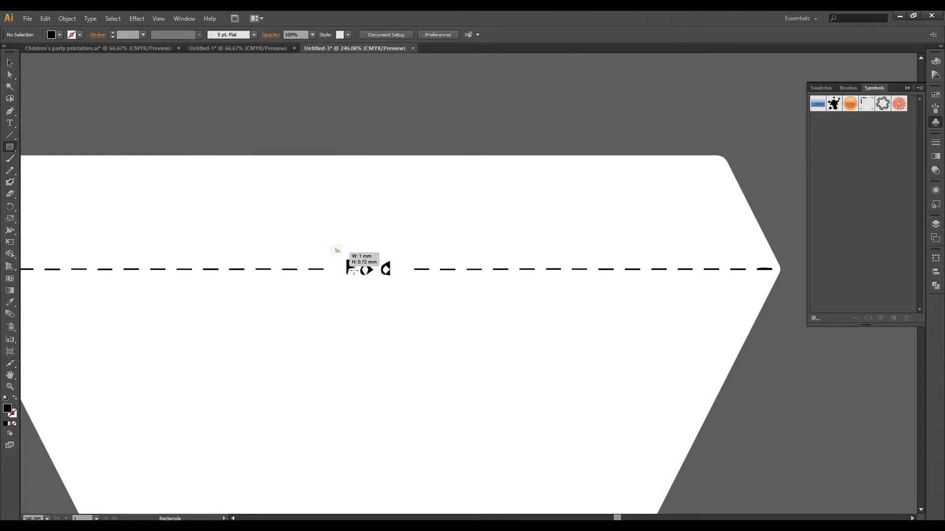
pyautogui.moveTo(335, 250); pyautogui.dragTo(401, 287)
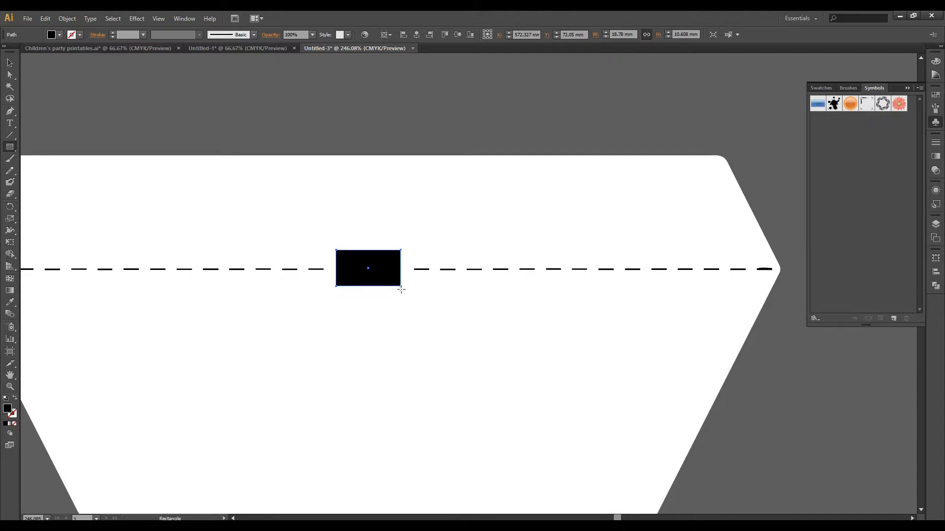
pyautogui.click(11, 63)
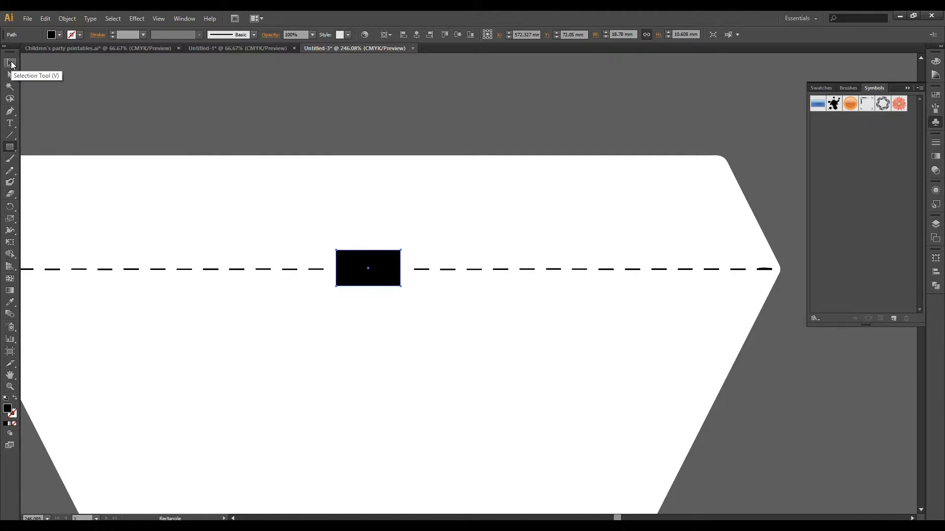
pyautogui.hotkey('ctrl', 'a')
pyautogui.click(384, 205)
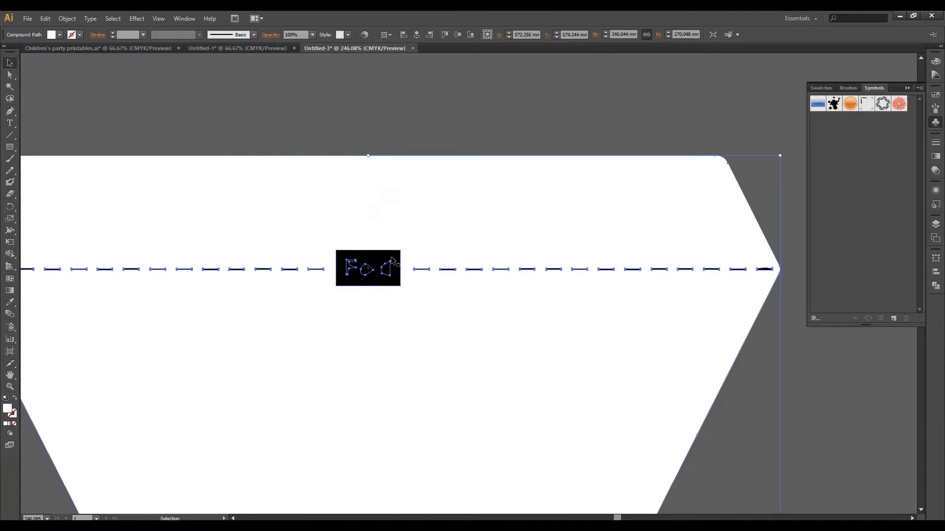
pyautogui.click(936, 285)
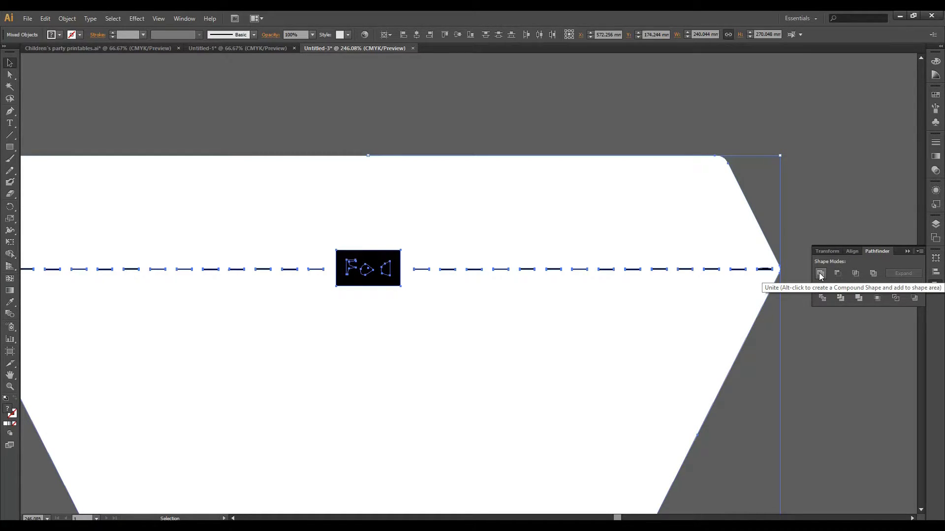
# Step: Realign the rectangle over the Fod letters and unite it with the pennant pieces
pyautogui.click(308, 111)
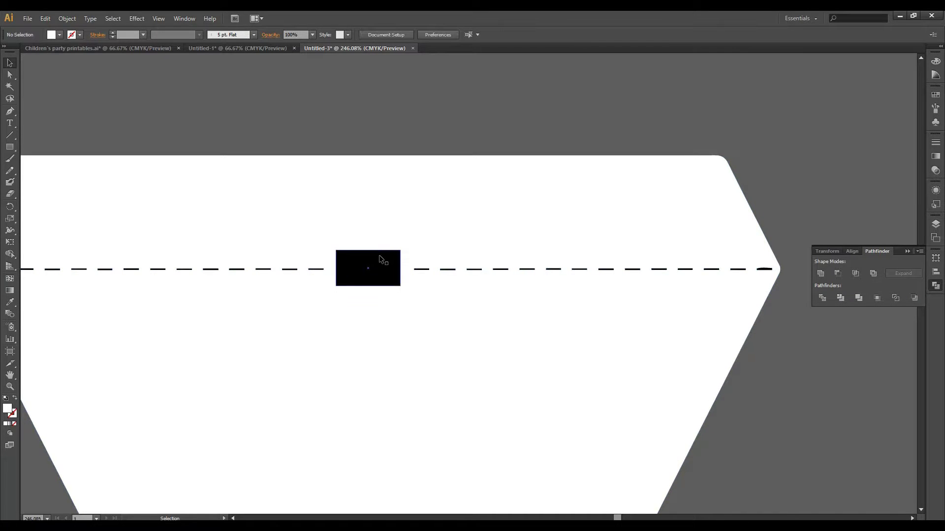
pyautogui.moveTo(379, 257); pyautogui.dragTo(419, 200)
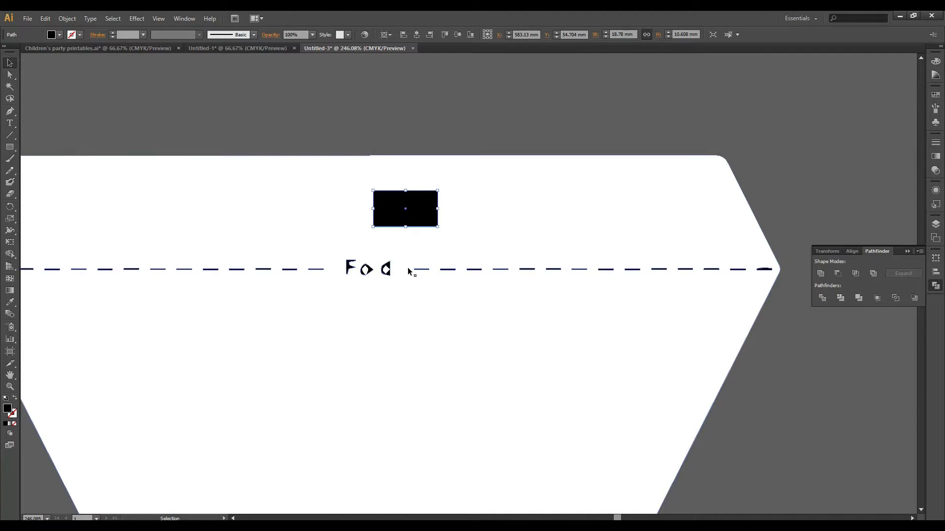
pyautogui.moveTo(386, 268); pyautogui.dragTo(432, 249)
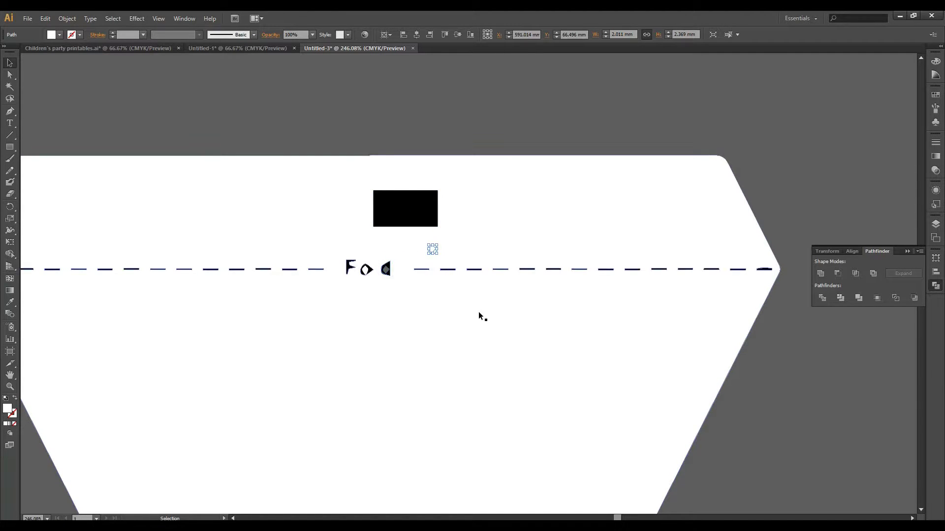
pyautogui.moveTo(419, 211); pyautogui.dragTo(387, 270)
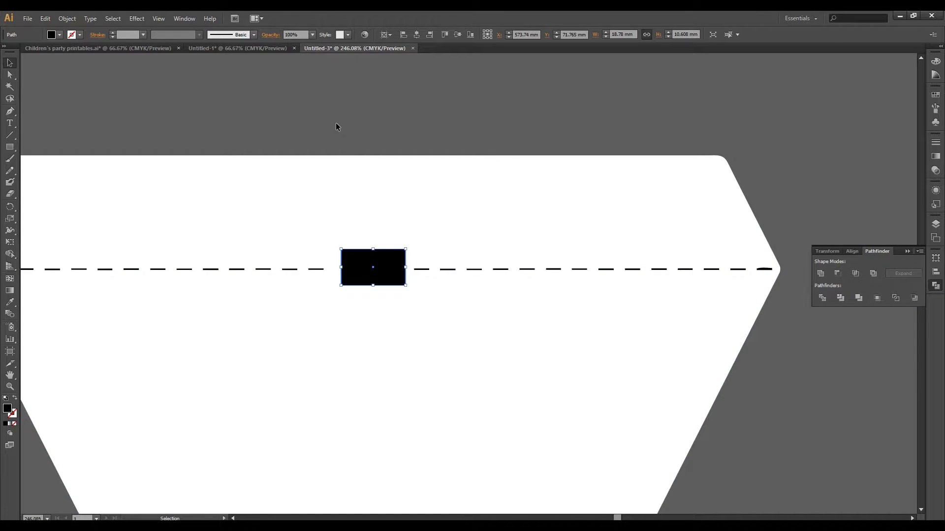
pyautogui.moveTo(336, 123); pyautogui.dragTo(409, 305)
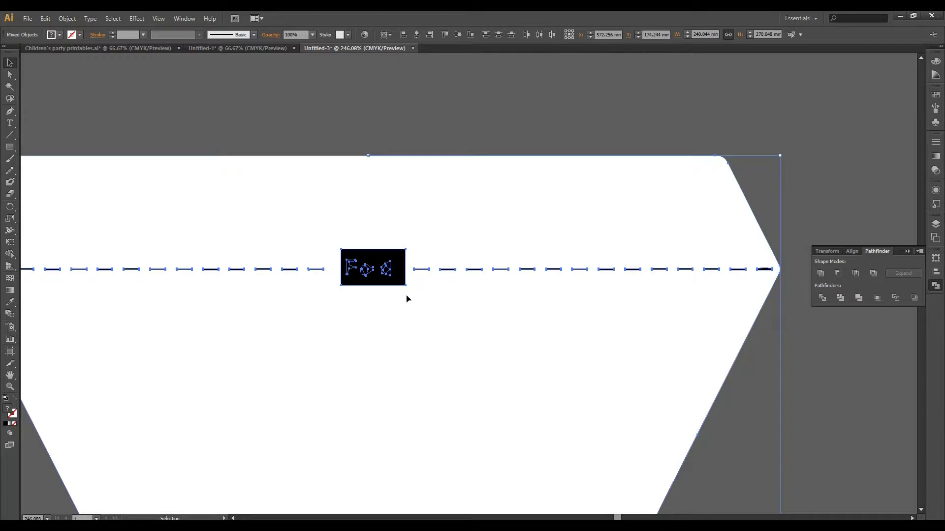
pyautogui.click(821, 274)
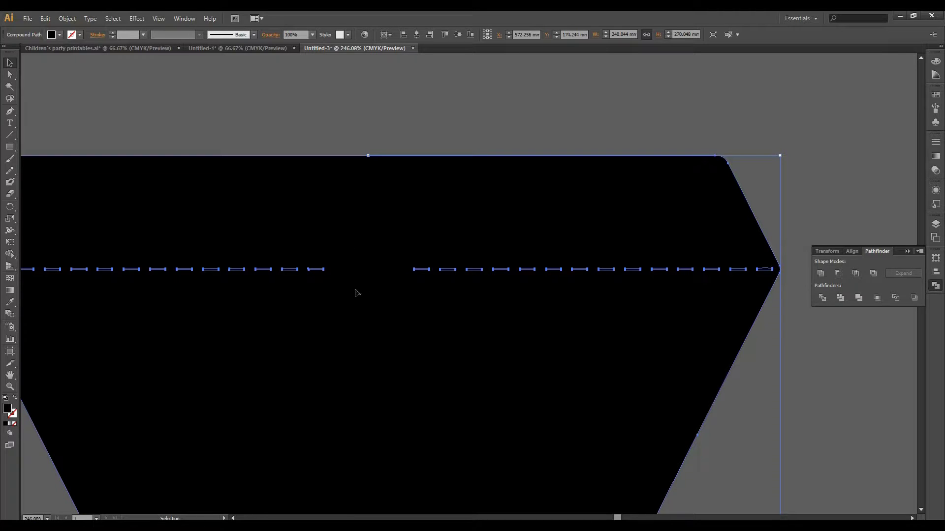
# Step: Fill the merged pennant shape with white
pyautogui.moveTo(350, 131)
pyautogui.mouseDown()
pyautogui.moveTo(373, 293)
pyautogui.moveTo(393, 306)
pyautogui.mouseUp()
pyautogui.click(347, 97)
pyautogui.click(162, 194)
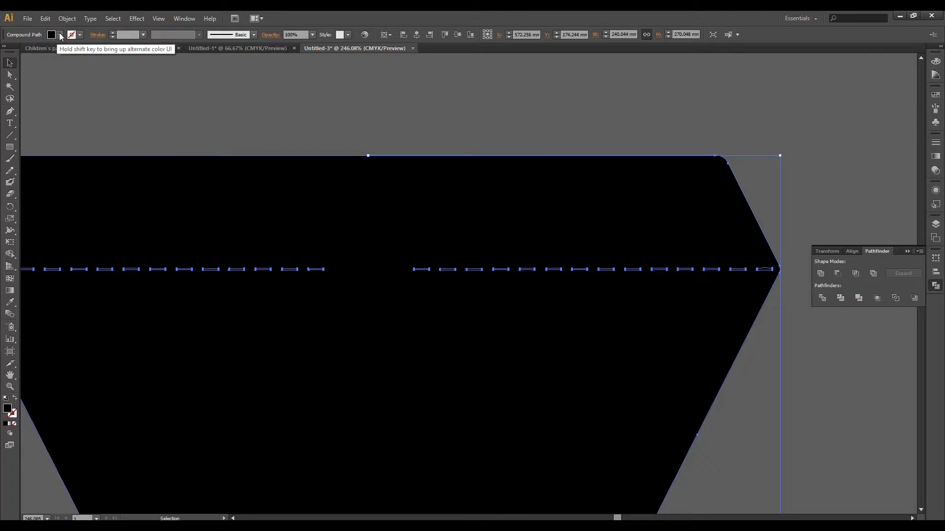
pyautogui.click(59, 34)
pyautogui.click(21, 51)
pyautogui.click(441, 141)
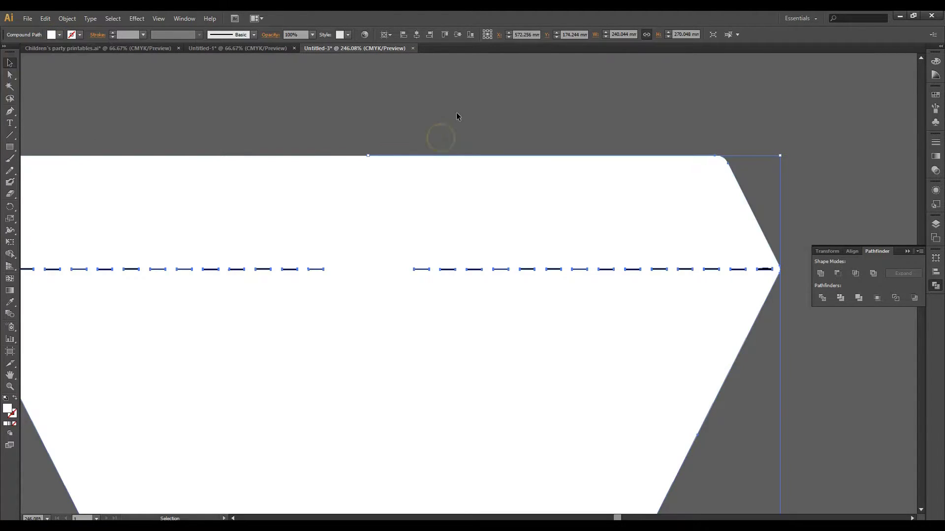
pyautogui.click(456, 112)
# Step: Zoom out to show the whole pennant and select it
pyautogui.hotkey('ctrl', '1')
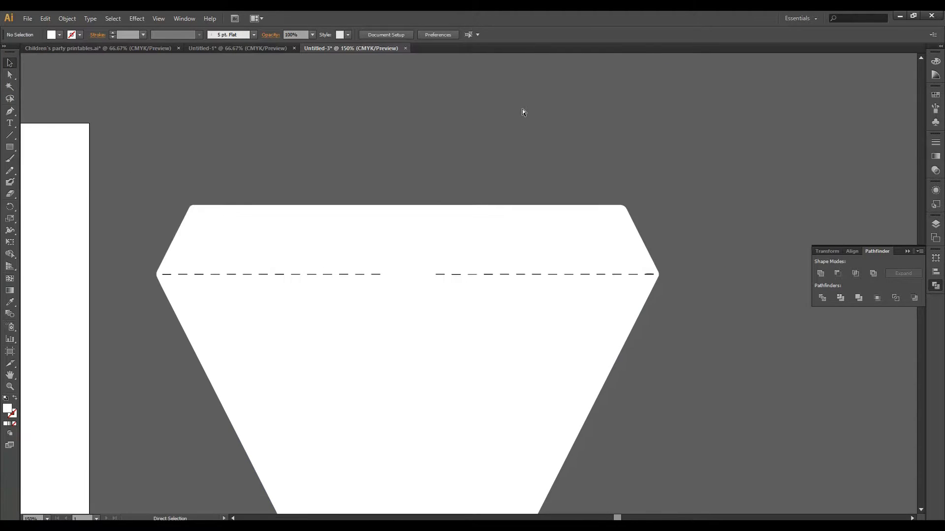
pyautogui.moveTo(649, 318); pyautogui.dragTo(714, 280)
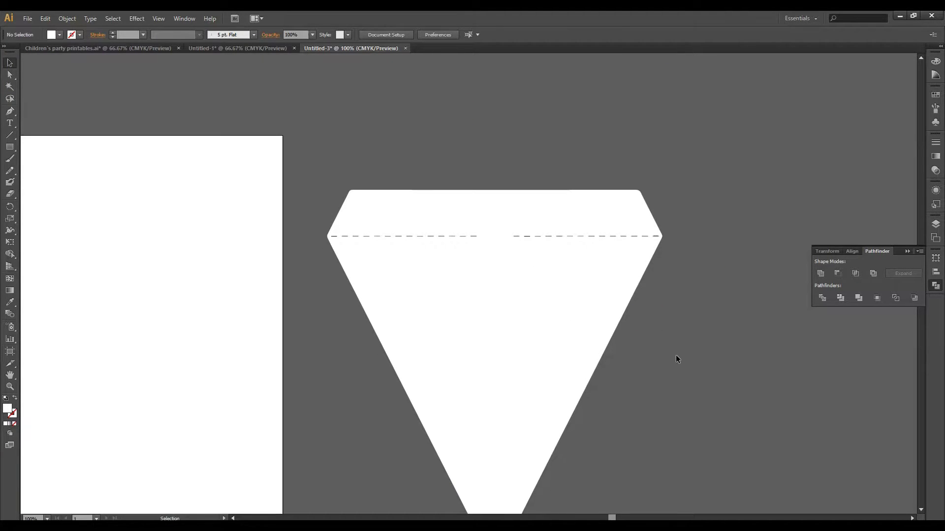
pyautogui.moveTo(681, 334); pyautogui.dragTo(778, 256)
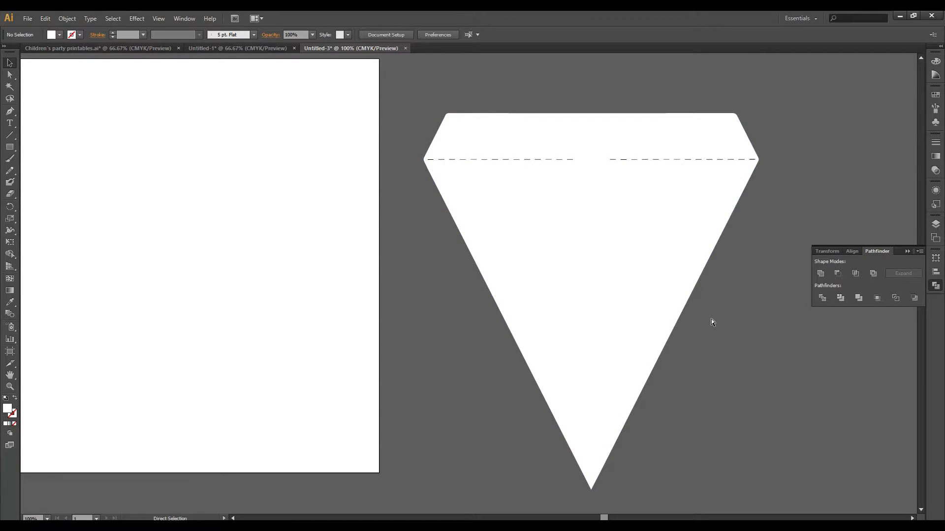
pyautogui.hotkey('ctrl', '-')
pyautogui.click(582, 278)
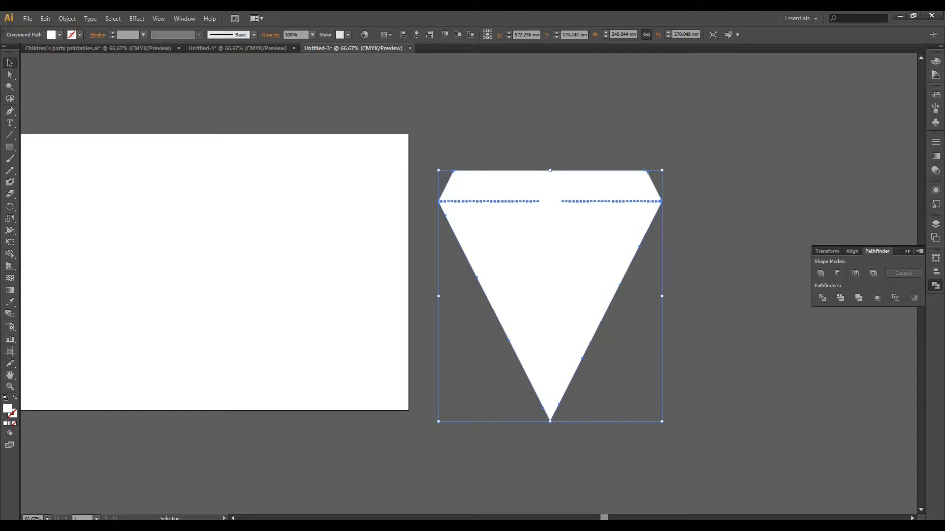
pyautogui.moveTo(160, 526)
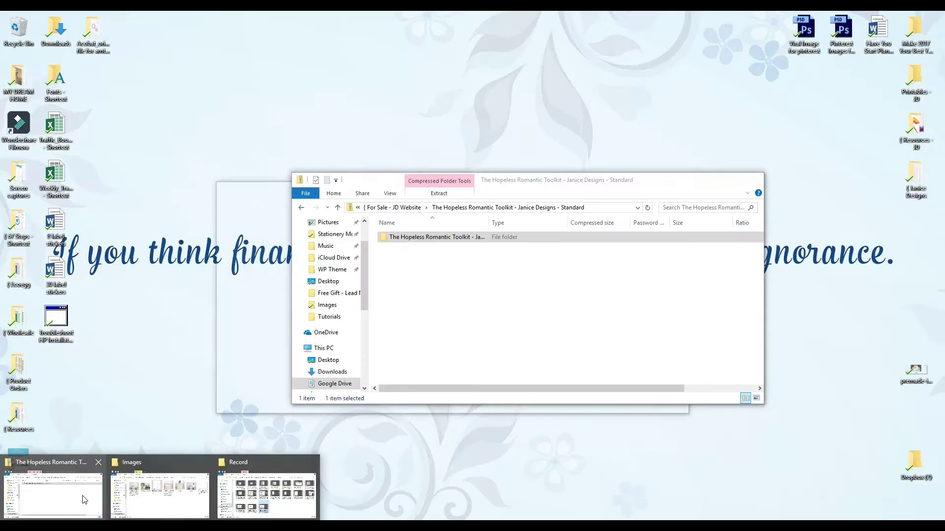
# Step: Bring the zipped Hopeless Romantic Toolkit folder window in front of Illustrator
pyautogui.click(82, 495)
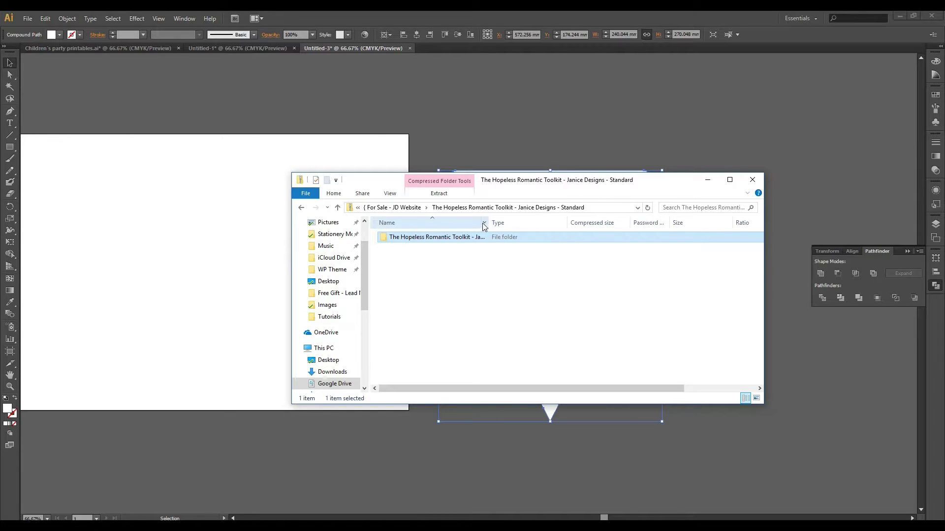
pyautogui.click(447, 257)
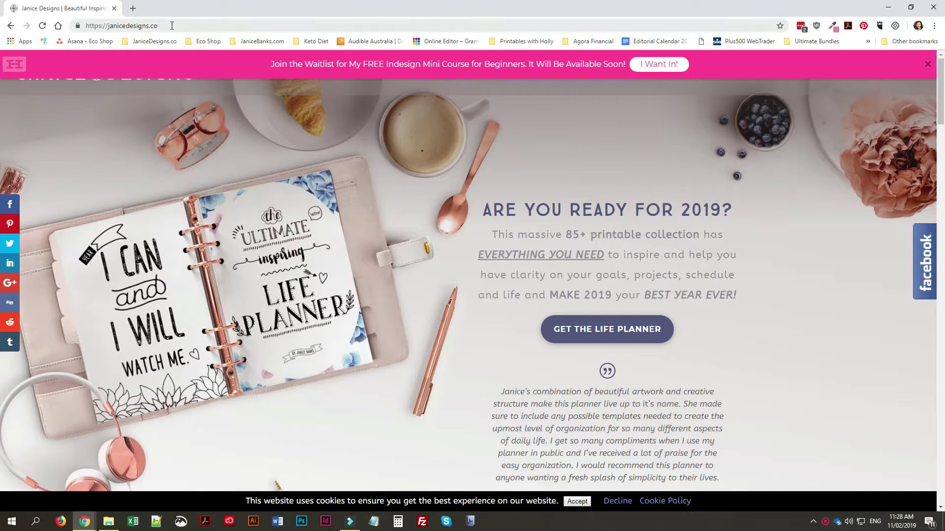
# Step: Close the waitlist banner on janicedesigns.co and go to the SHOP > GRAPHICS page
pyautogui.click(169, 25)
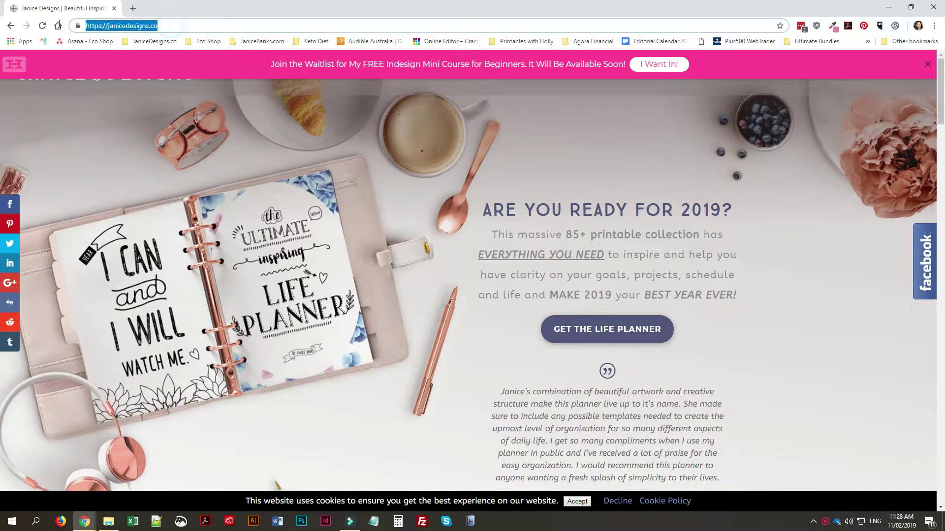
pyautogui.click(928, 64)
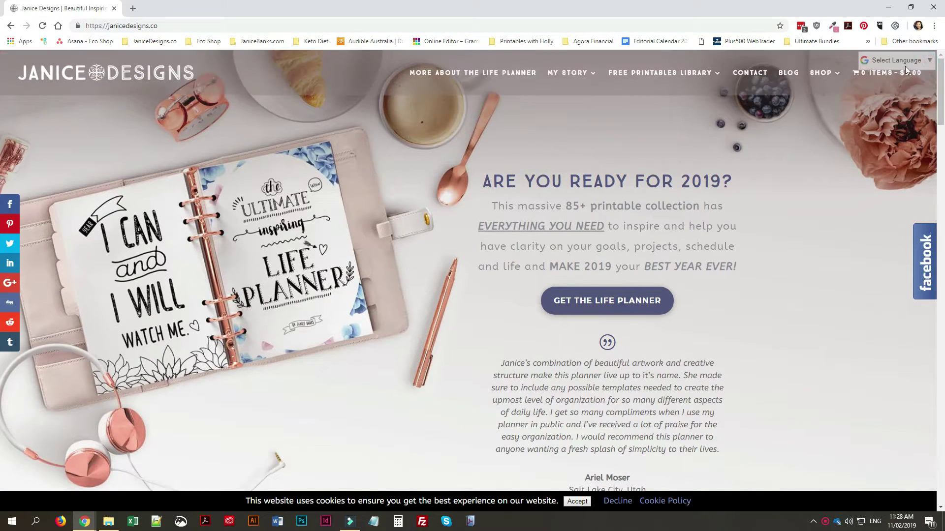
pyautogui.moveTo(820, 78)
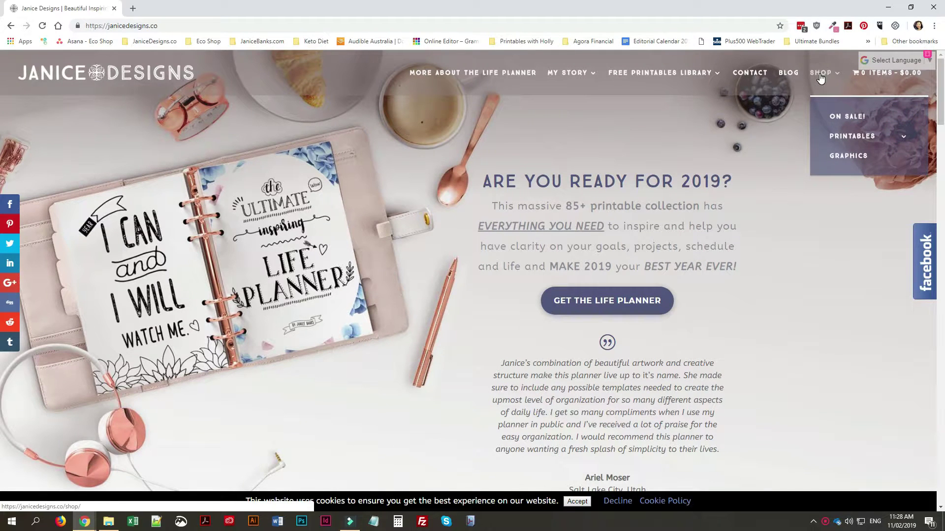
pyautogui.click(855, 156)
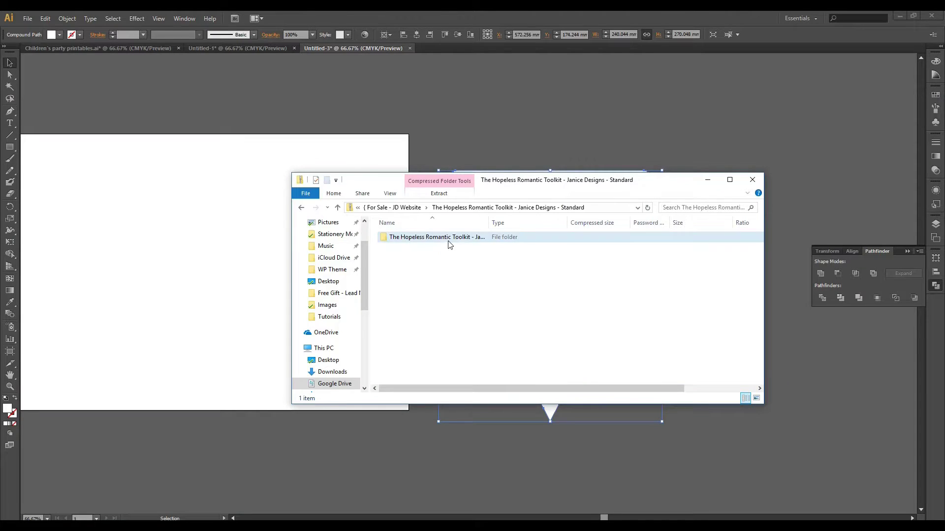
# Step: Browse into the toolkit's Illustrator folder and select Bear Graphics_CS3
pyautogui.doubleClick(449, 240)
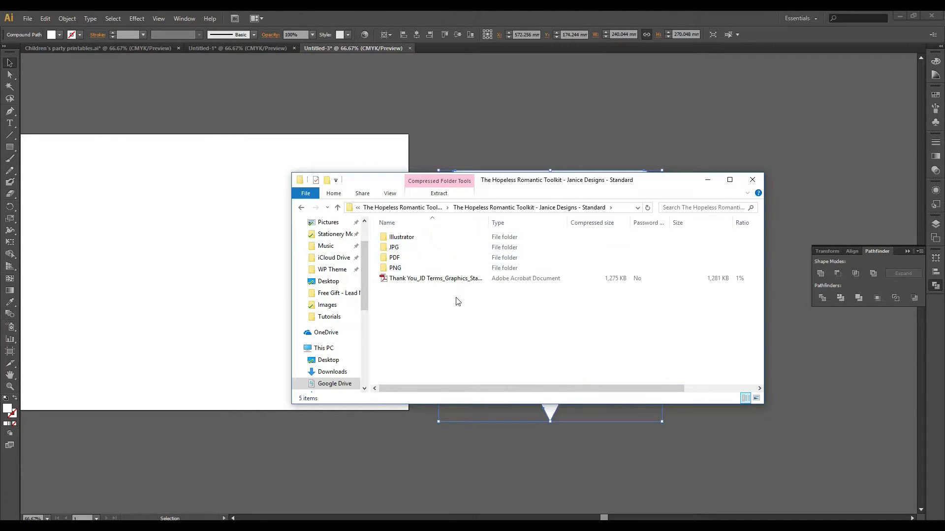
pyautogui.doubleClick(401, 238)
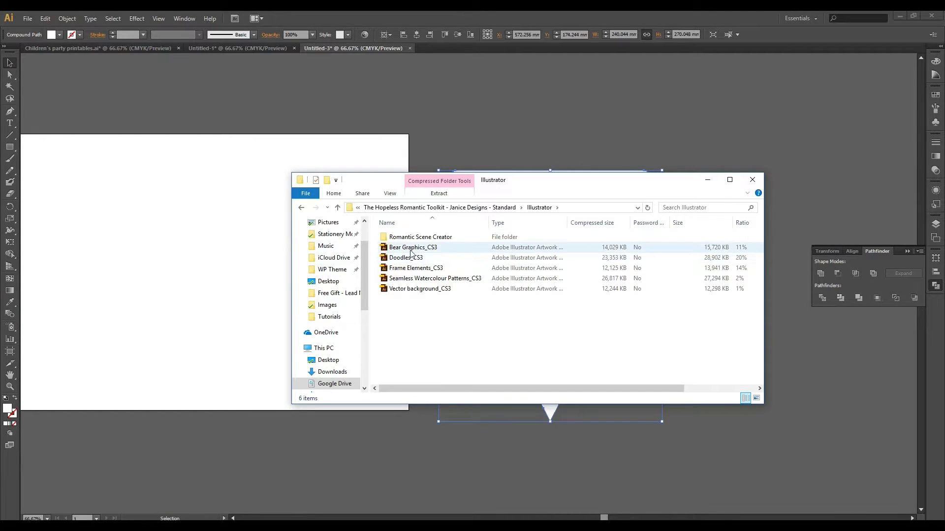
pyautogui.click(411, 248)
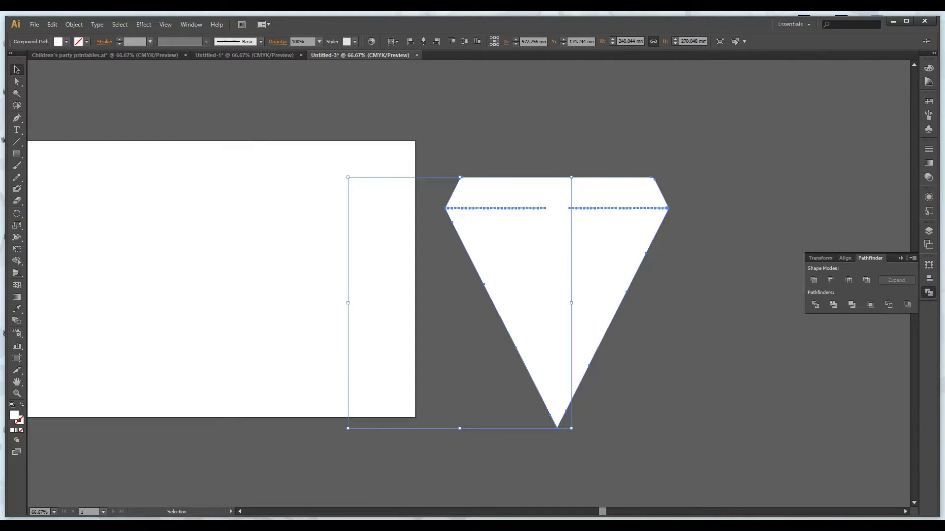
# Step: Finish opening Bear Graphics, then open Doodles_CS3, dismissing the symbol scaling prompt
pyautogui.click(521, 291)
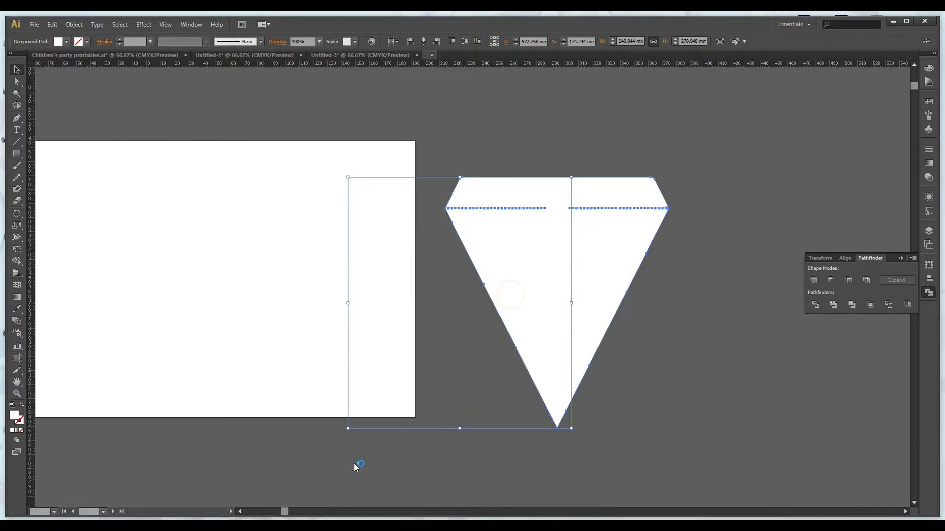
pyautogui.moveTo(231, 507)
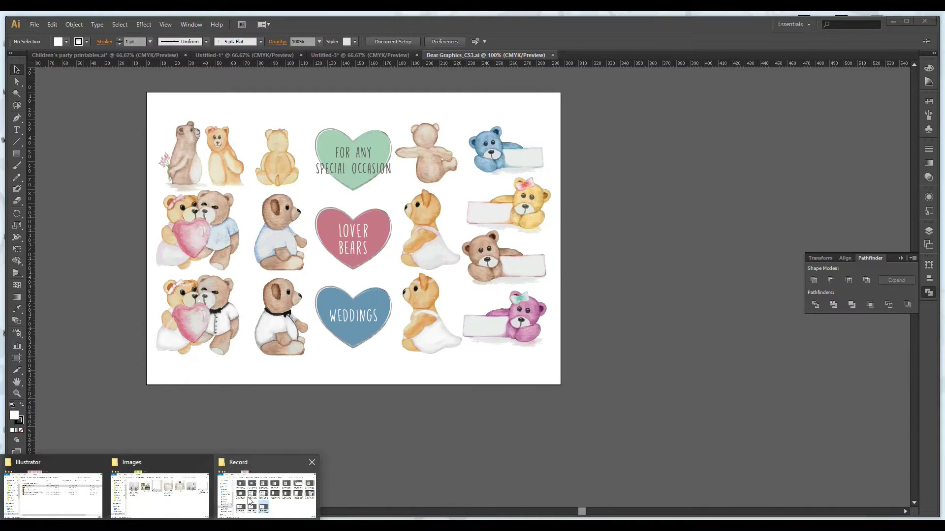
pyautogui.click(179, 498)
pyautogui.click(89, 492)
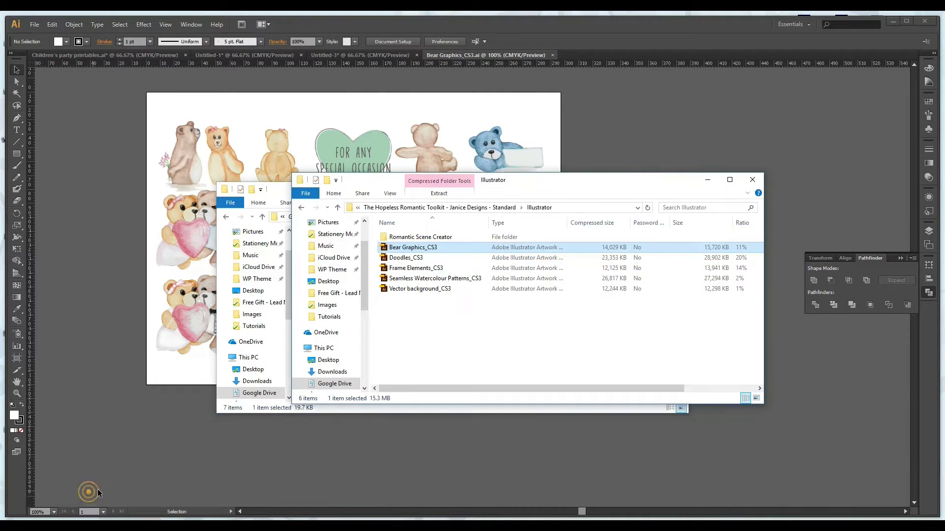
pyautogui.click(406, 259)
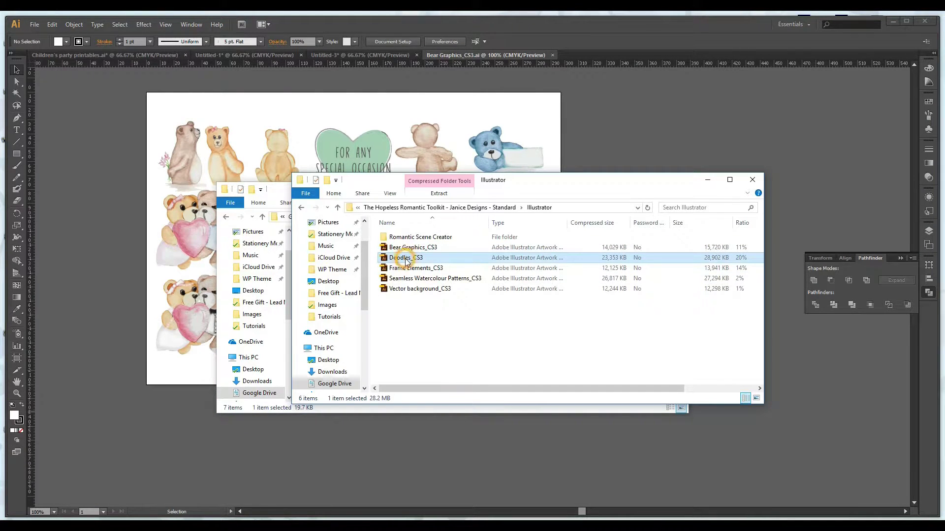
pyautogui.doubleClick(406, 259)
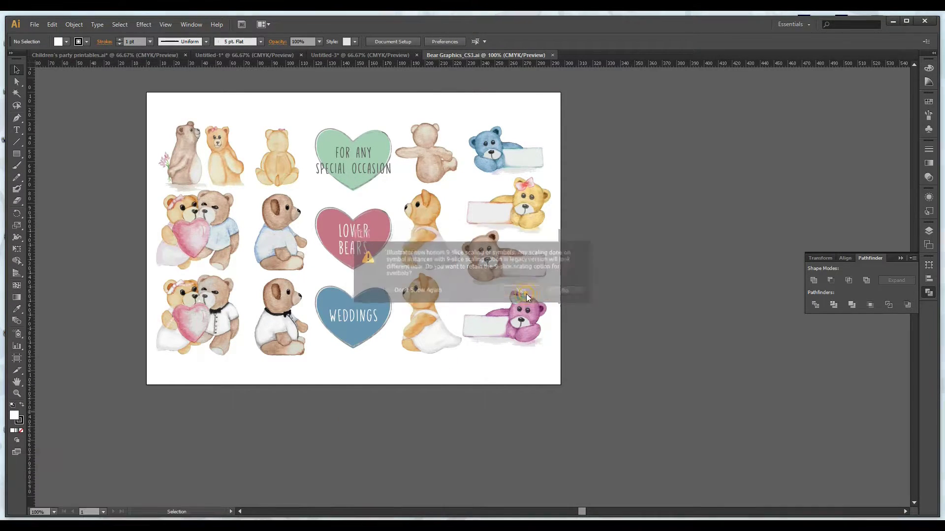
pyautogui.click(526, 294)
# Step: Open Seamless Watercolour Patterns_CS3 and copy its teddy bear pattern tile
pyautogui.click(274, 488)
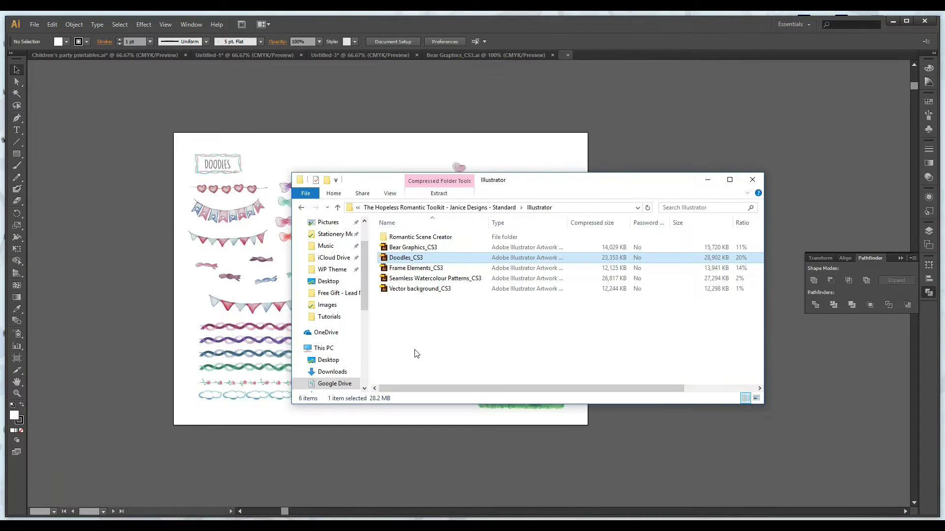
pyautogui.doubleClick(412, 280)
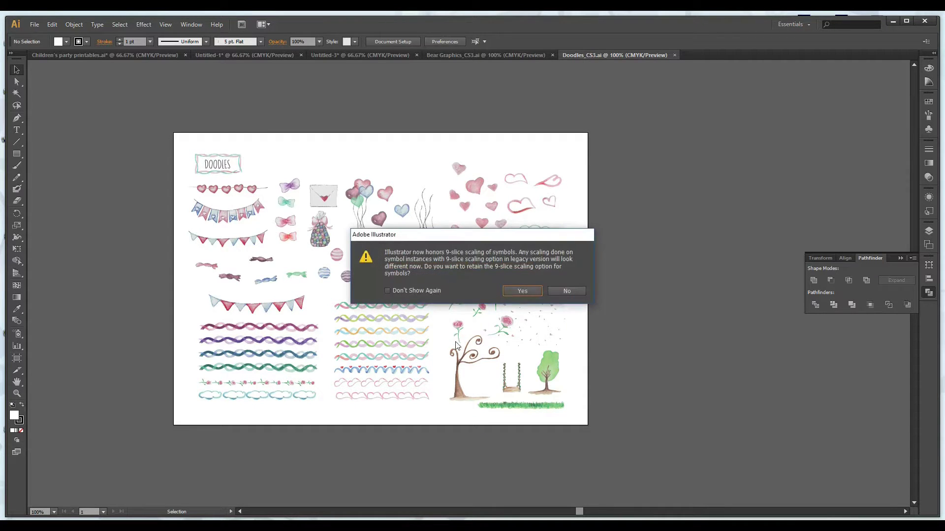
pyautogui.click(514, 292)
pyautogui.click(400, 55)
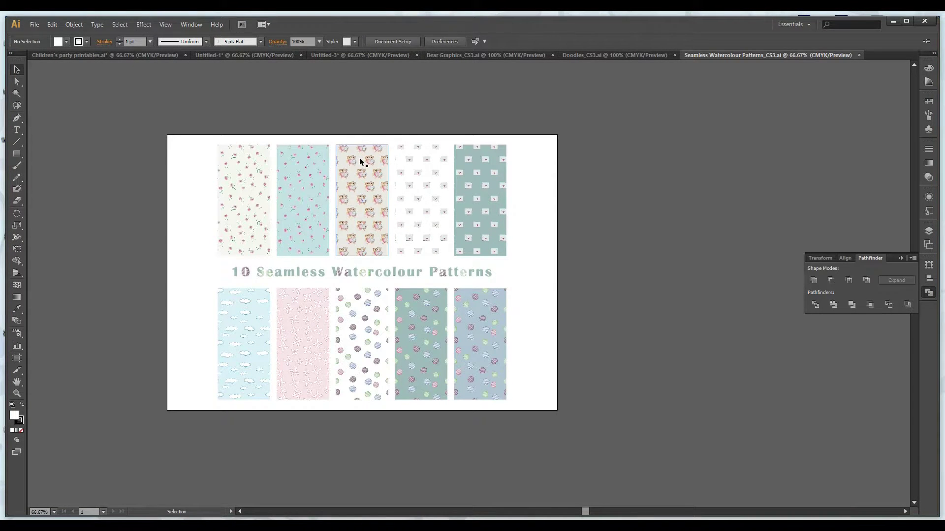
pyautogui.click(364, 221)
pyautogui.press('a')
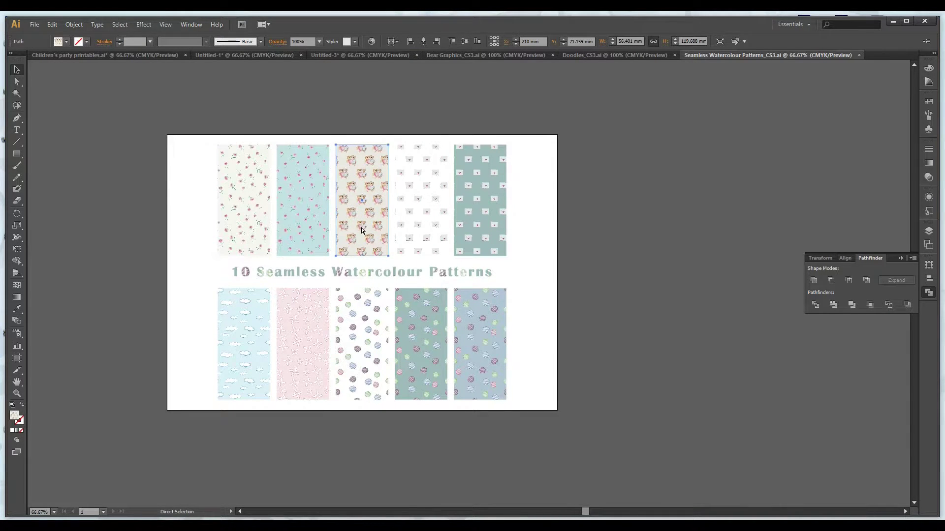
pyautogui.click(334, 55)
# Step: Paste the teddy tile into Untitled-3, adding the Love Bears pattern to the Swatches panel
pyautogui.click(605, 131)
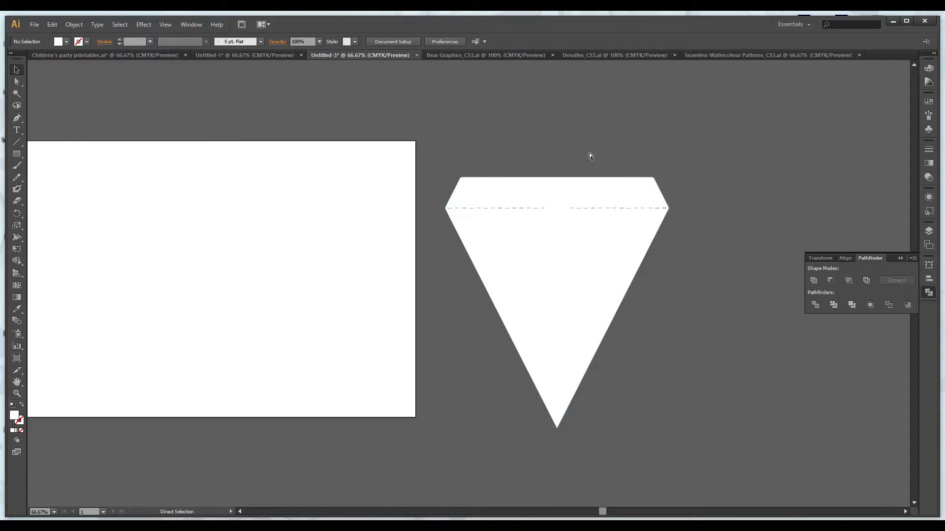
pyautogui.hotkey('ctrl', 'v')
pyautogui.press('v')
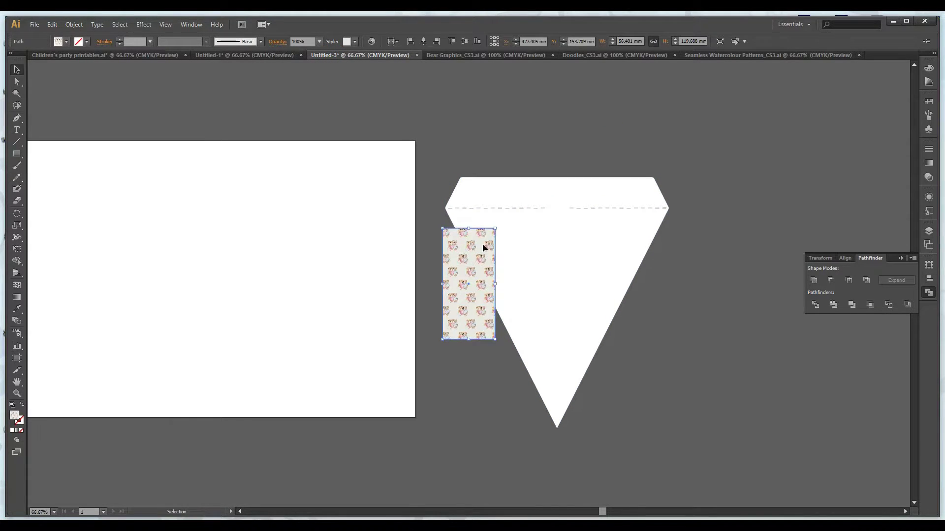
pyautogui.click(348, 249)
pyautogui.click(468, 274)
pyautogui.click(928, 101)
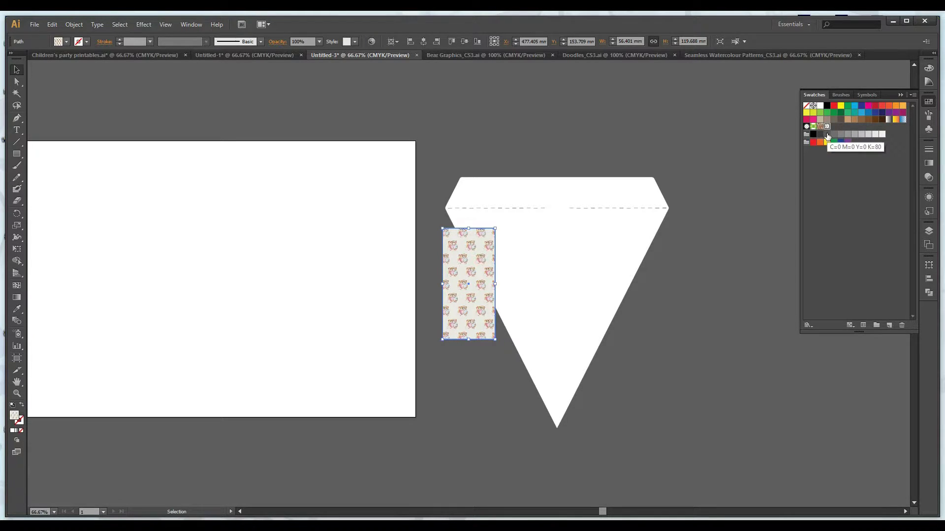
# Step: Delete the pasted pattern tile and select the white pennant
pyautogui.click(690, 119)
pyautogui.click(468, 272)
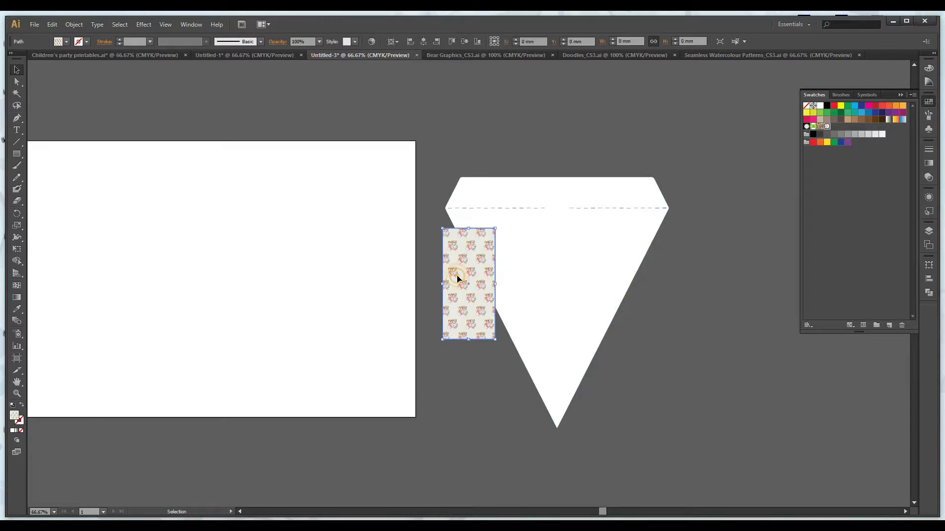
pyautogui.press('Delete')
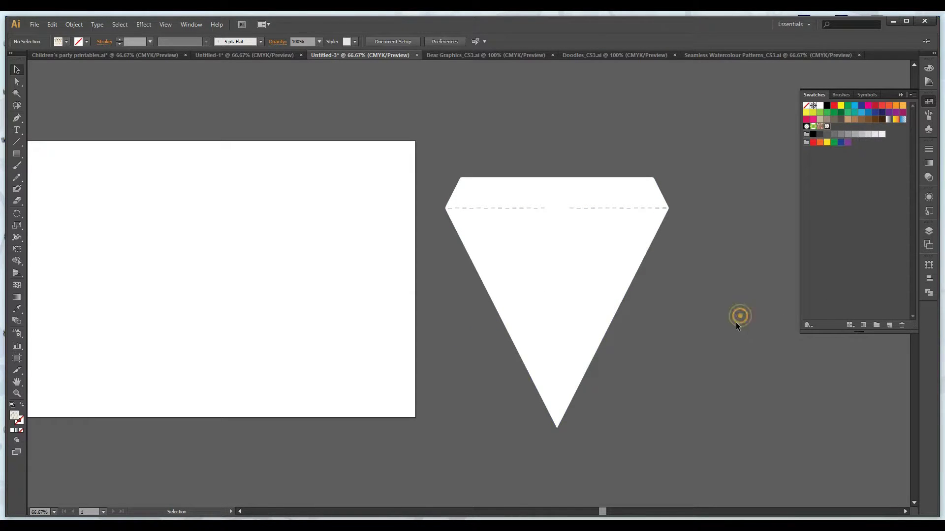
pyautogui.click(565, 298)
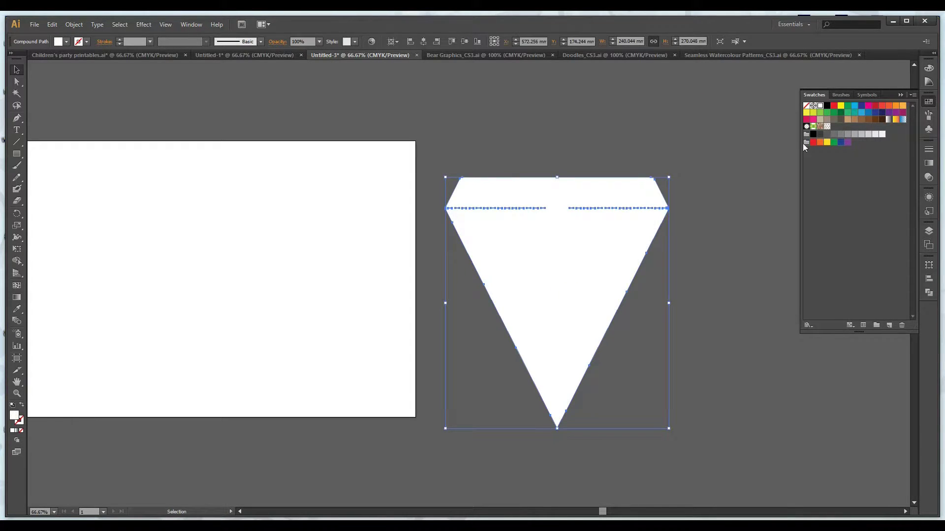
# Step: Fill the pennant with the Love Bears teddy pattern
pyautogui.click(828, 126)
pyautogui.click(576, 137)
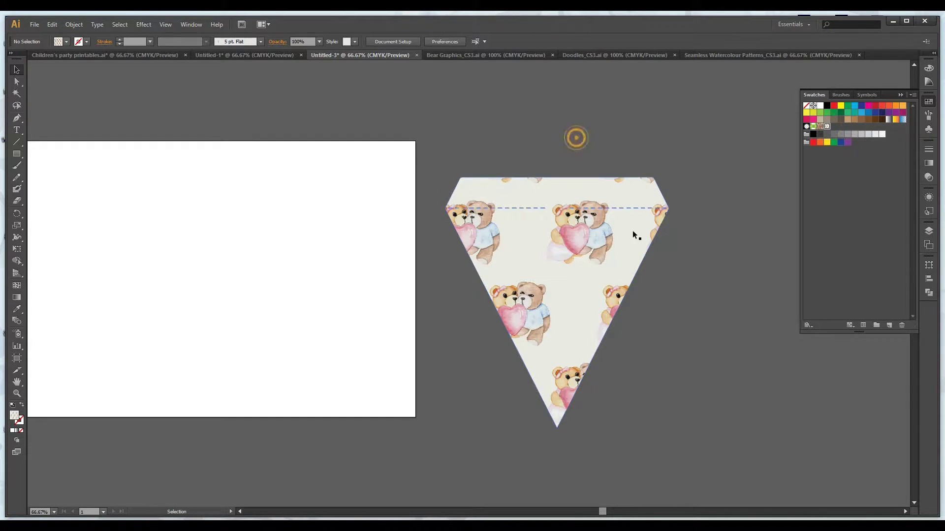
pyautogui.click(628, 271)
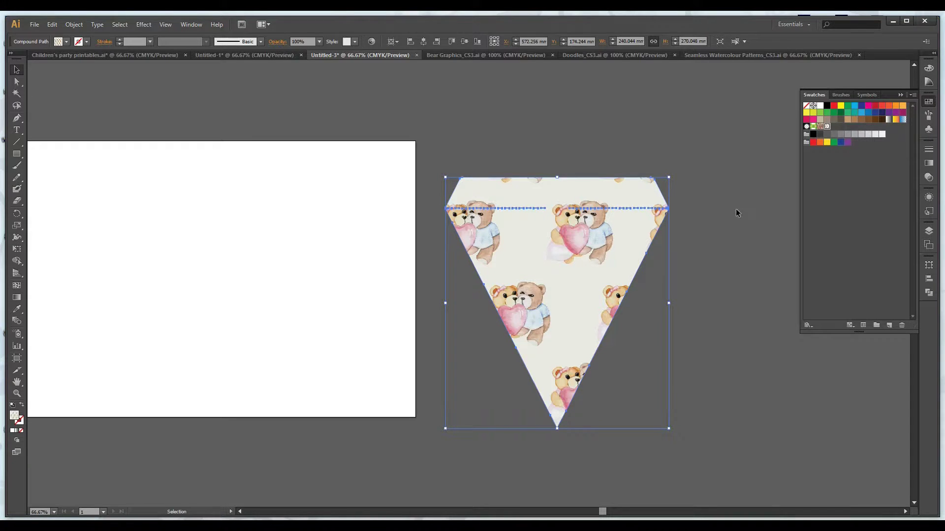
pyautogui.click(709, 186)
# Step: Drag the pennant onto the artboard, then undo that move
pyautogui.moveTo(623, 282); pyautogui.dragTo(239, 257)
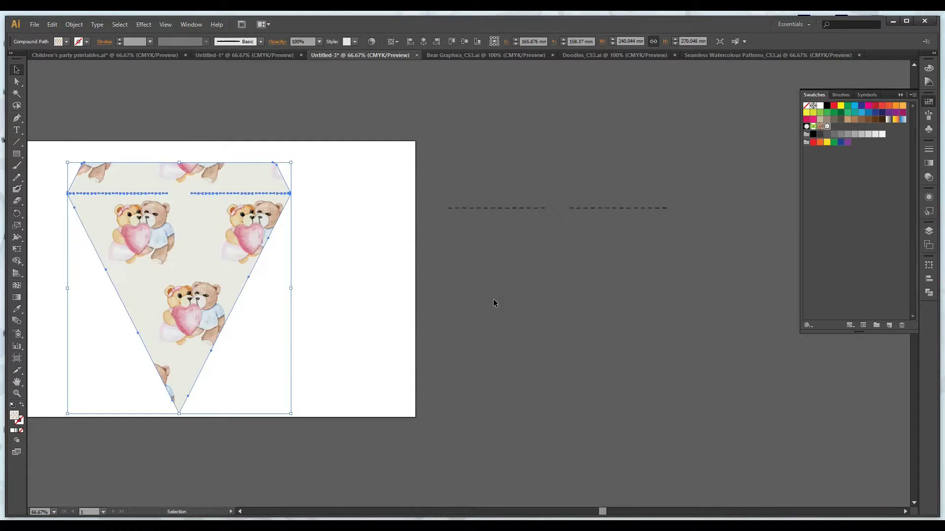
pyautogui.moveTo(493, 300); pyautogui.dragTo(622, 321)
pyautogui.click(667, 313)
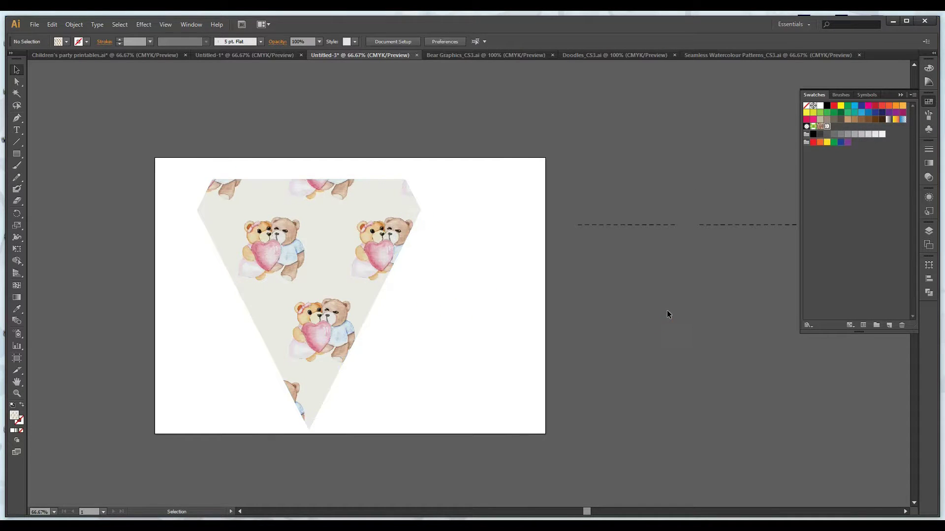
pyautogui.hotkey('ctrl', 'z')
pyautogui.click(808, 326)
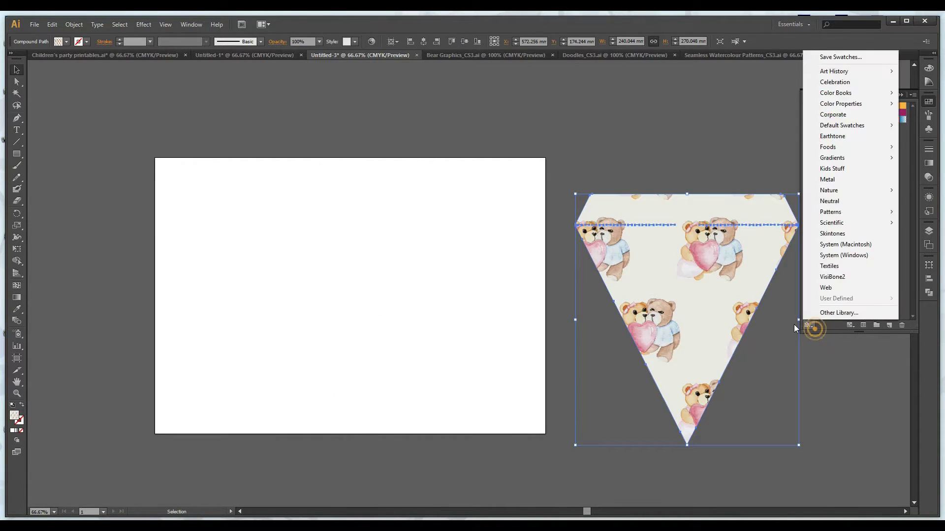
pyautogui.click(781, 379)
# Step: Marquee-select the whole pennant group with its dashed line and move it onto the white artboard
pyautogui.moveTo(809, 388); pyautogui.dragTo(725, 391)
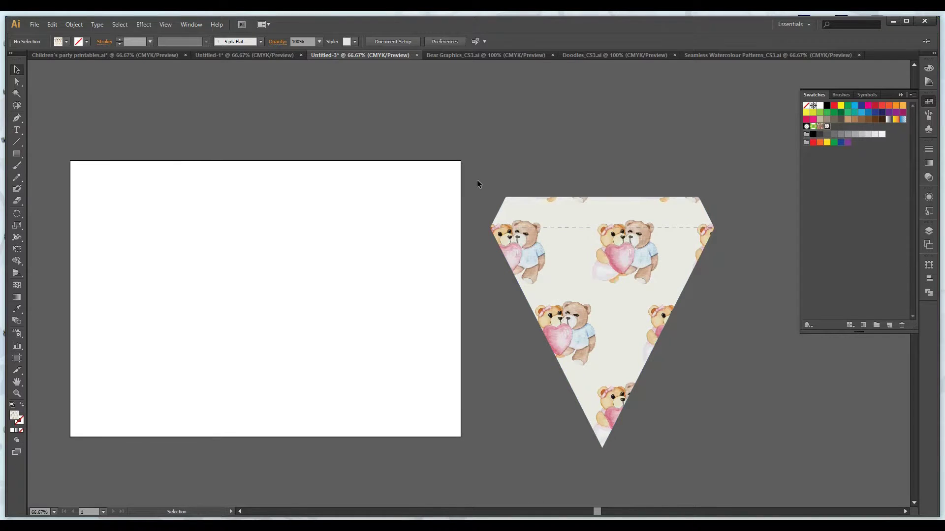
pyautogui.moveTo(477, 179); pyautogui.dragTo(739, 461)
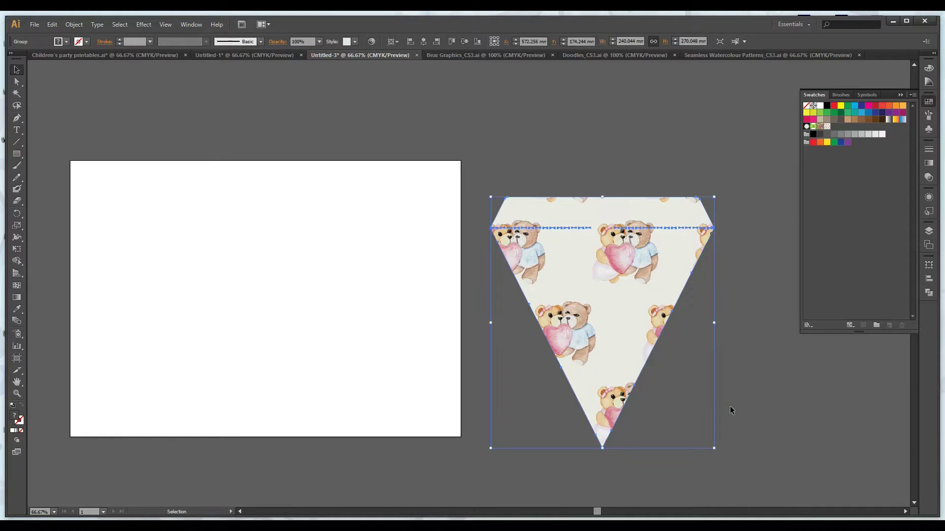
pyautogui.moveTo(642, 320); pyautogui.dragTo(272, 296)
pyautogui.click(606, 317)
pyautogui.moveTo(565, 311); pyautogui.dragTo(700, 322)
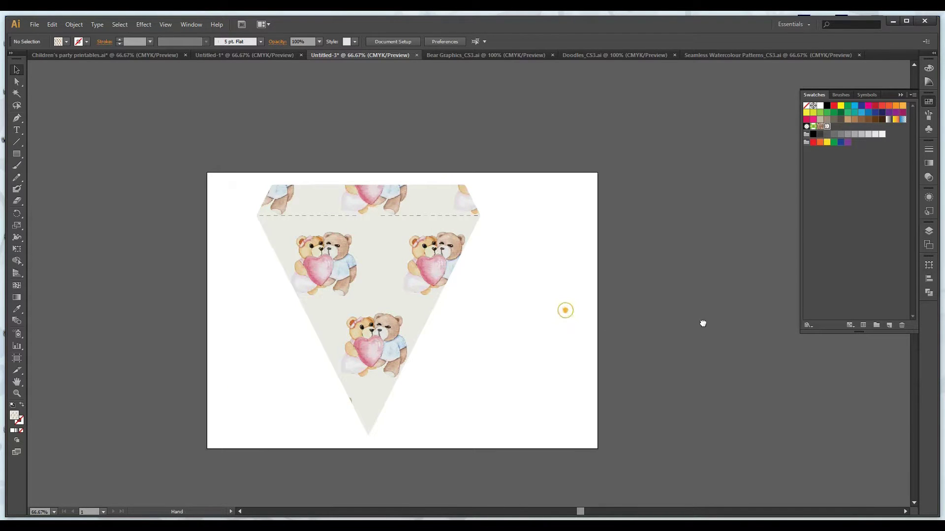
pyautogui.click(379, 290)
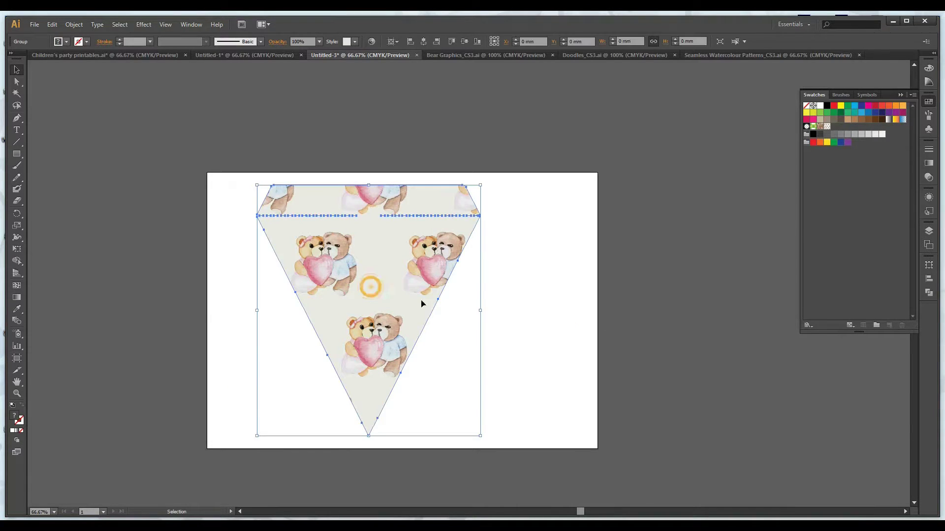
pyautogui.click(378, 97)
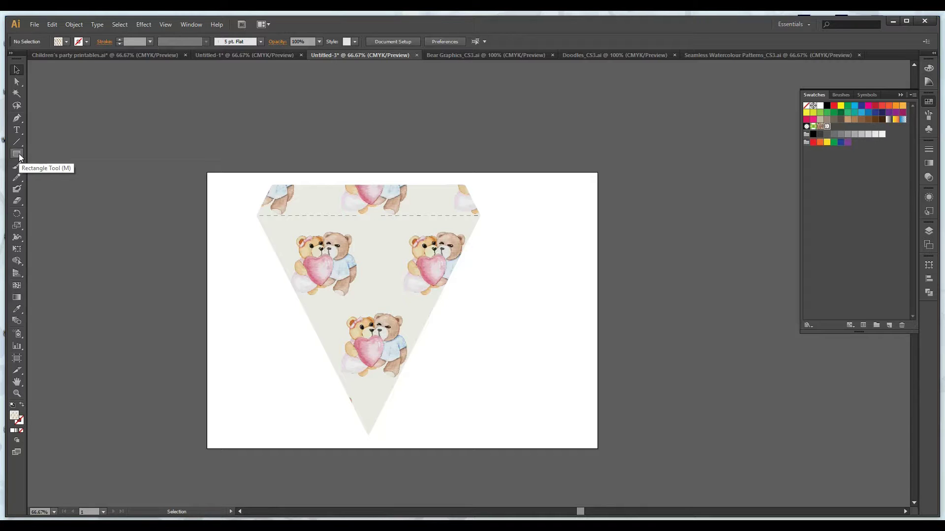
# Step: Maximize the window and start a 3-sided polygon right of the artboard with the Polygon Tool
pyautogui.click(899, 22)
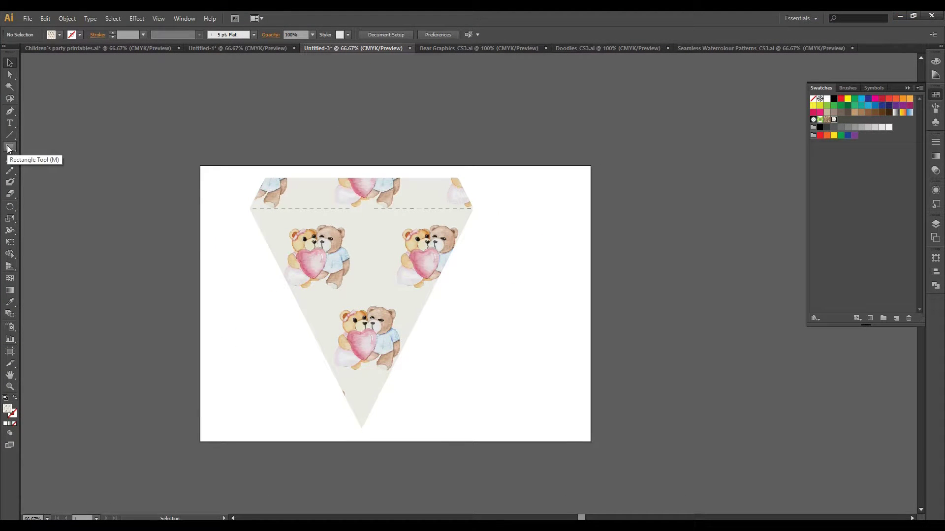
pyautogui.click(8, 148)
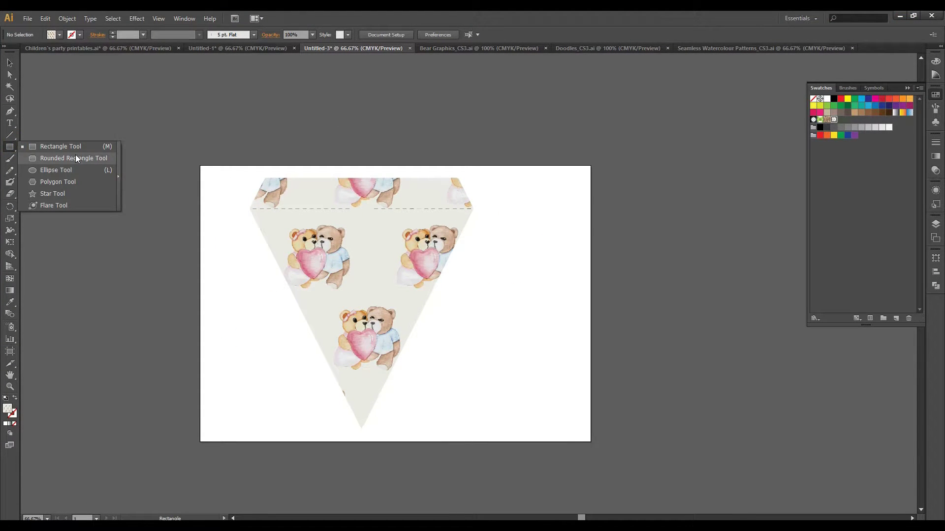
pyautogui.click(69, 182)
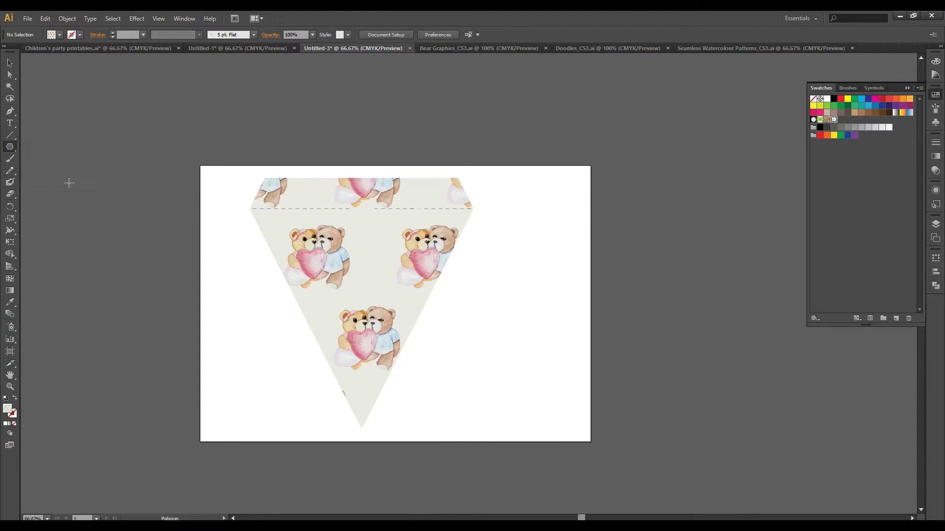
pyautogui.click(652, 218)
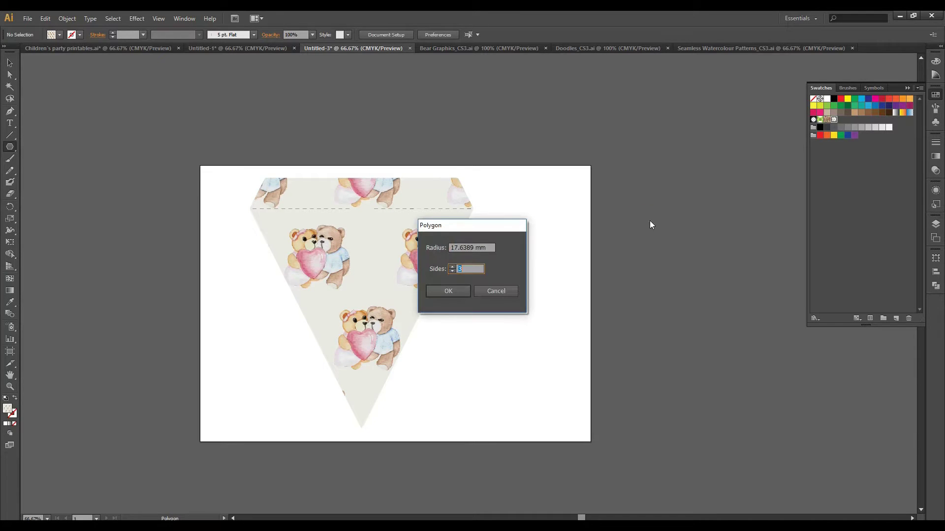
pyautogui.click(464, 270)
pyautogui.doubleClick(464, 269)
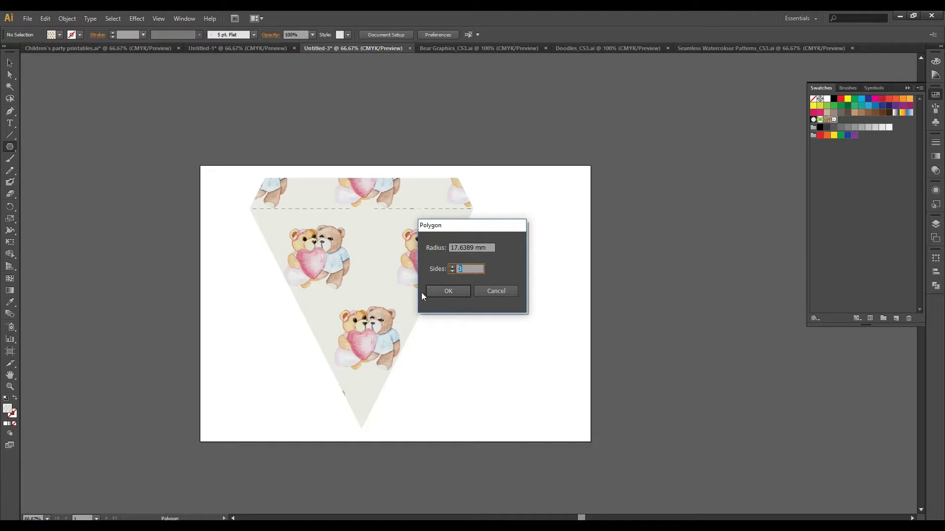
# Step: Create the three-sided triangle and rotate it 180° so it points down
pyautogui.click(448, 291)
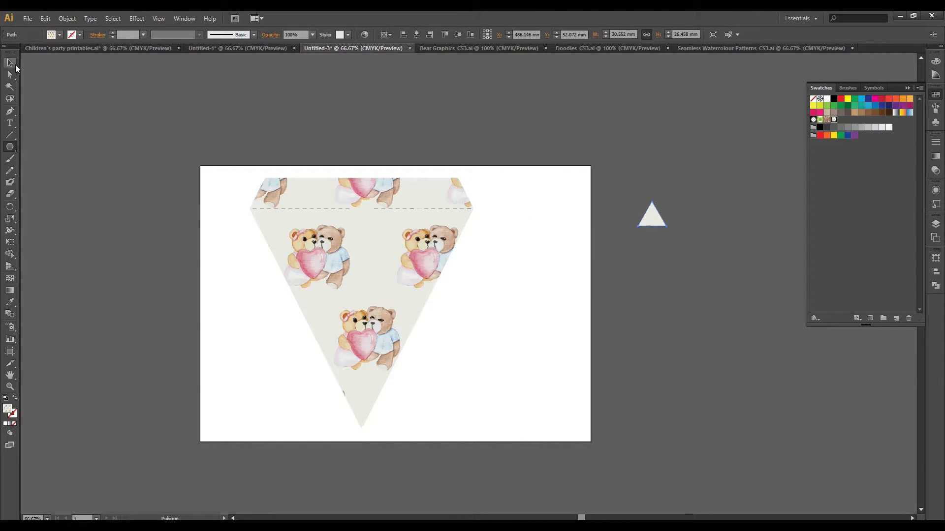
pyautogui.click(14, 64)
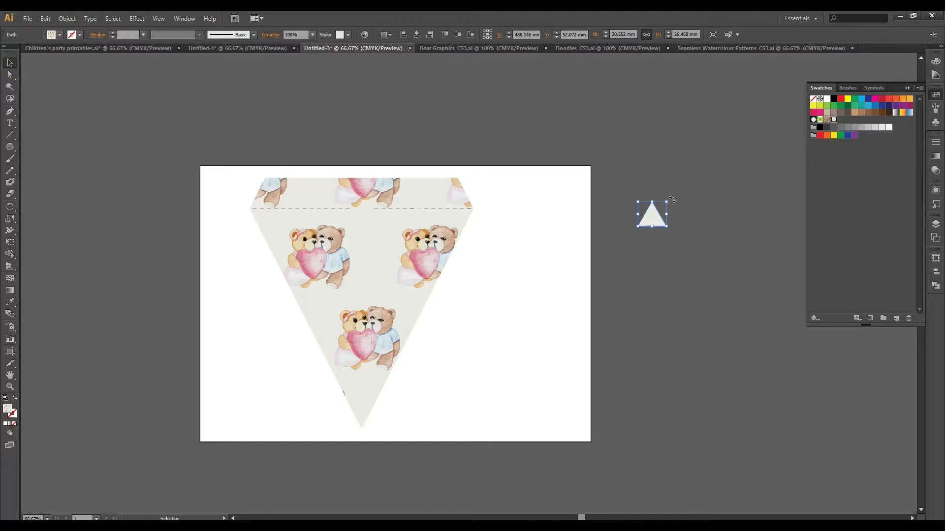
pyautogui.moveTo(672, 199); pyautogui.dragTo(614, 257)
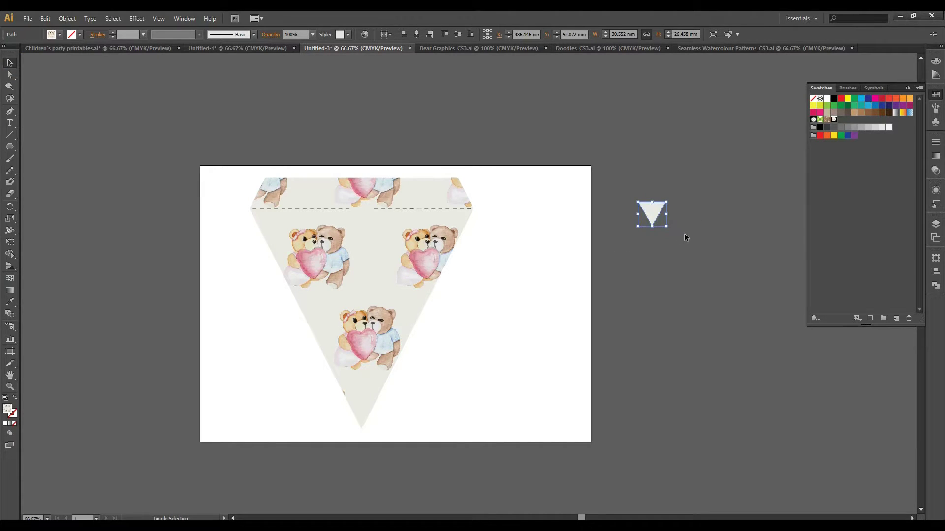
# Step: Enlarge the down-pointing triangle to pennant size, undoing a stray move onto the artboard
pyautogui.moveTo(668, 228); pyautogui.dragTo(837, 487)
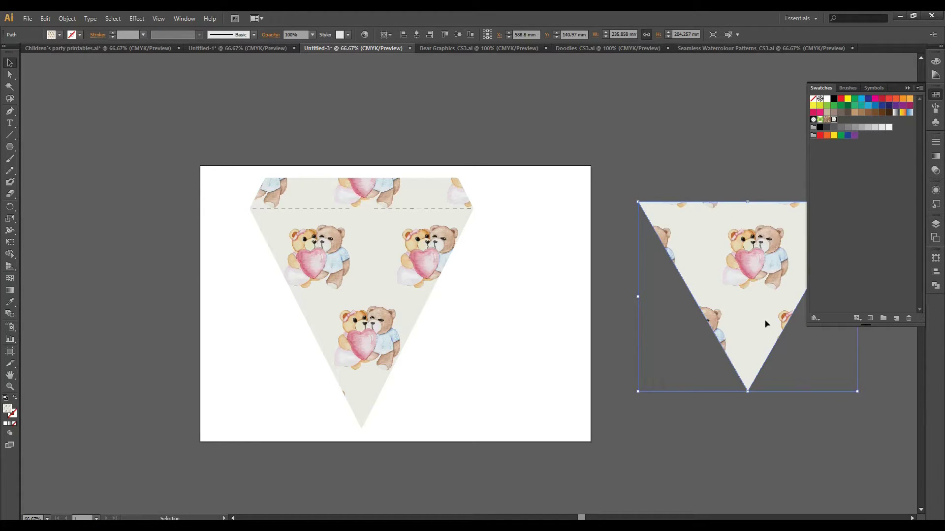
pyautogui.hscroll(5, 766, 322)
pyautogui.scroll(-2, 765, 322)
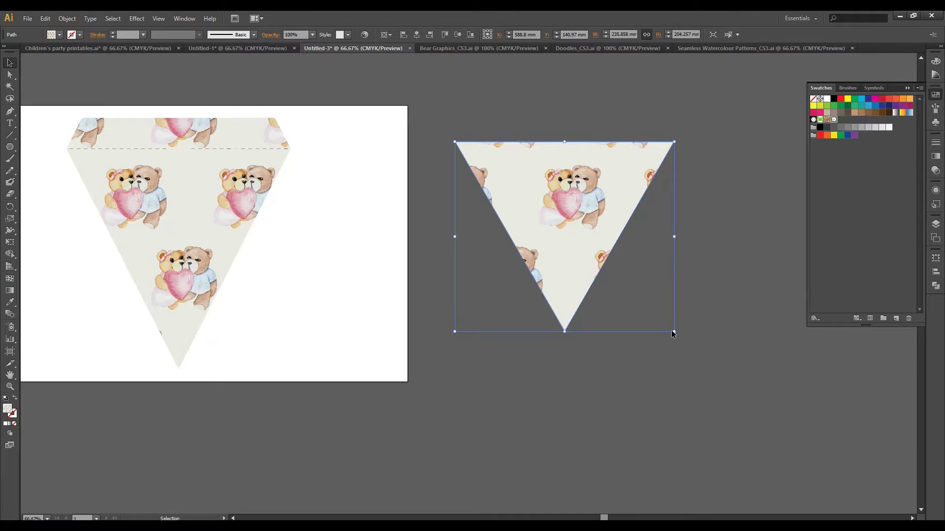
pyautogui.moveTo(675, 332); pyautogui.dragTo(778, 407)
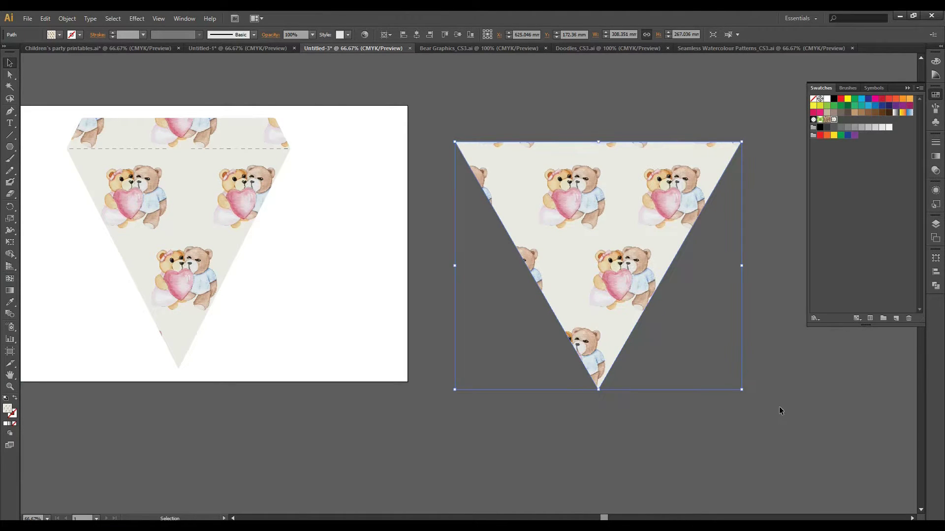
pyautogui.click(781, 406)
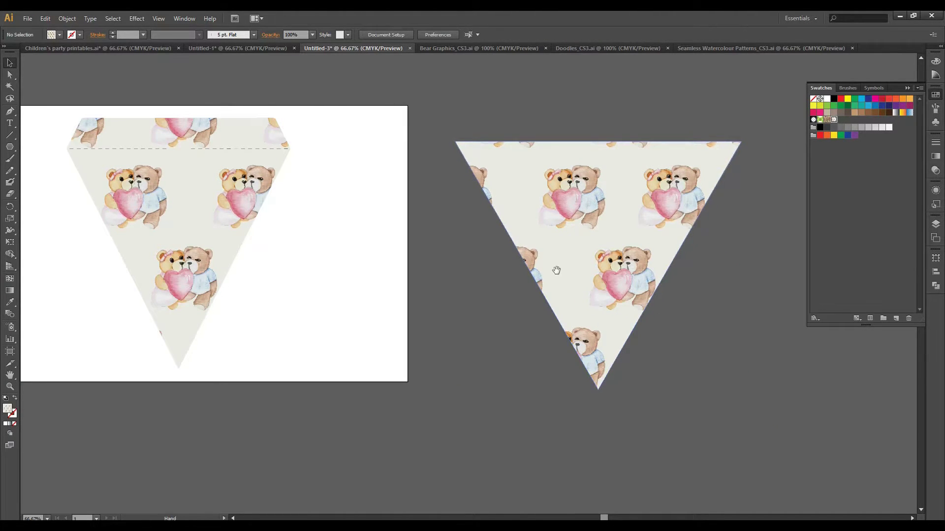
pyautogui.moveTo(560, 273); pyautogui.dragTo(700, 340)
pyautogui.moveTo(738, 257); pyautogui.dragTo(420, 279)
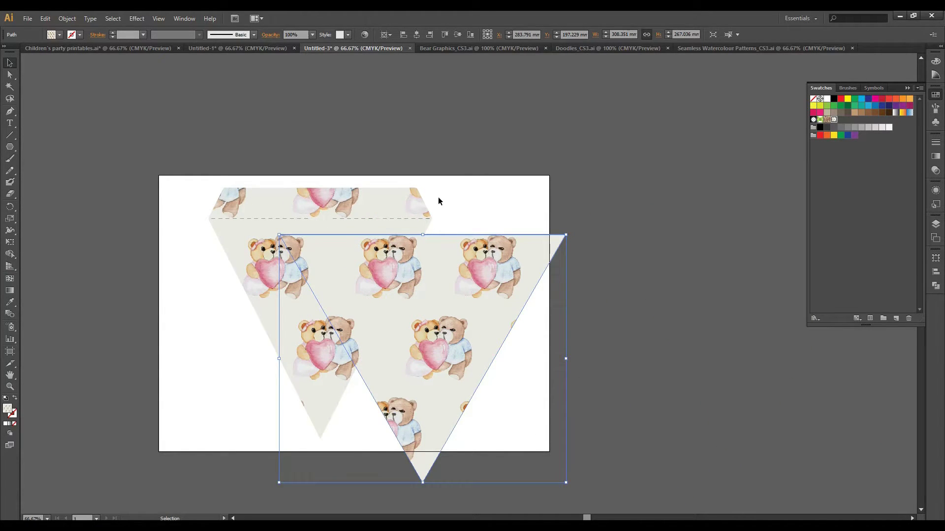
pyautogui.hotkey('ctrl', 'z')
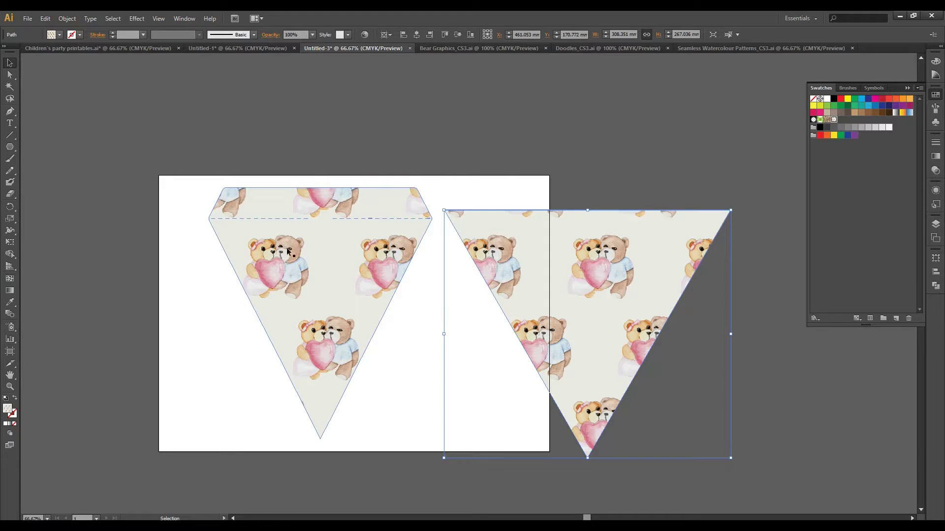
# Step: Fill the triangle solid green, shrink it and line it up over the pennant
pyautogui.click(828, 106)
pyautogui.click(658, 133)
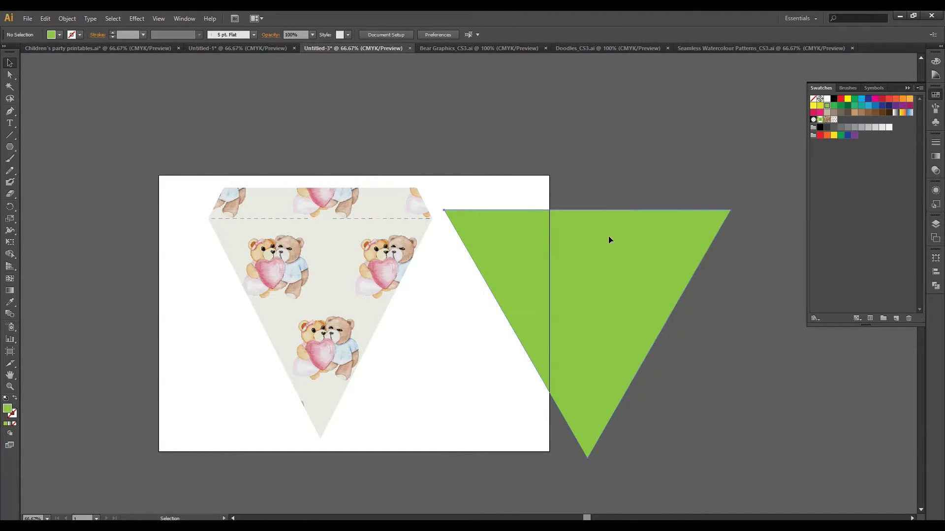
pyautogui.moveTo(602, 227); pyautogui.dragTo(331, 229)
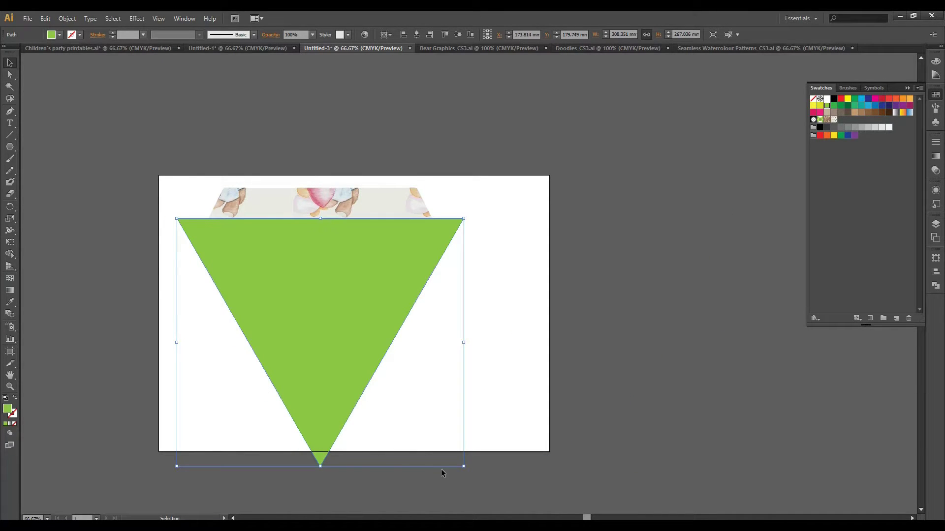
pyautogui.moveTo(465, 470); pyautogui.dragTo(392, 350)
pyautogui.moveTo(279, 249); pyautogui.dragTo(364, 277)
pyautogui.moveTo(287, 251); pyautogui.dragTo(232, 225)
pyautogui.click(547, 311)
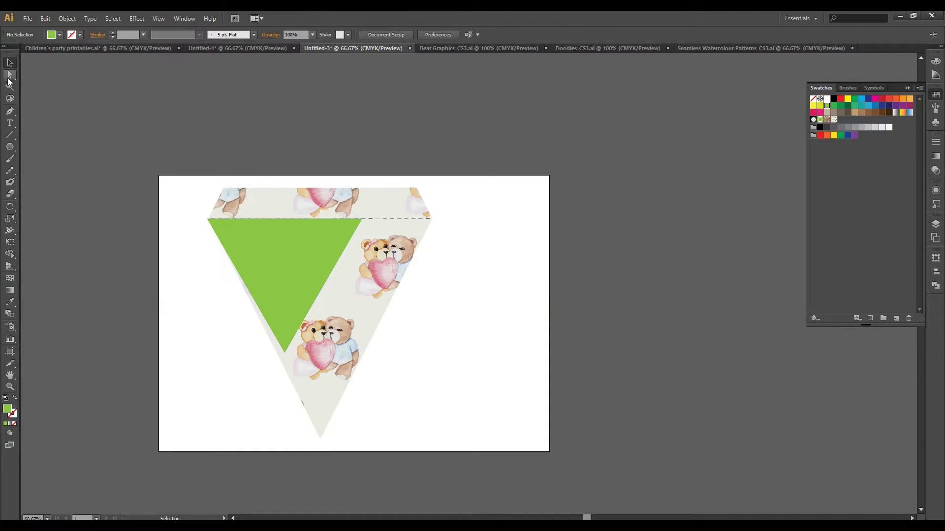
# Step: Drag the green triangle's anchors onto the pennant's right, left and bottom corners
pyautogui.click(10, 75)
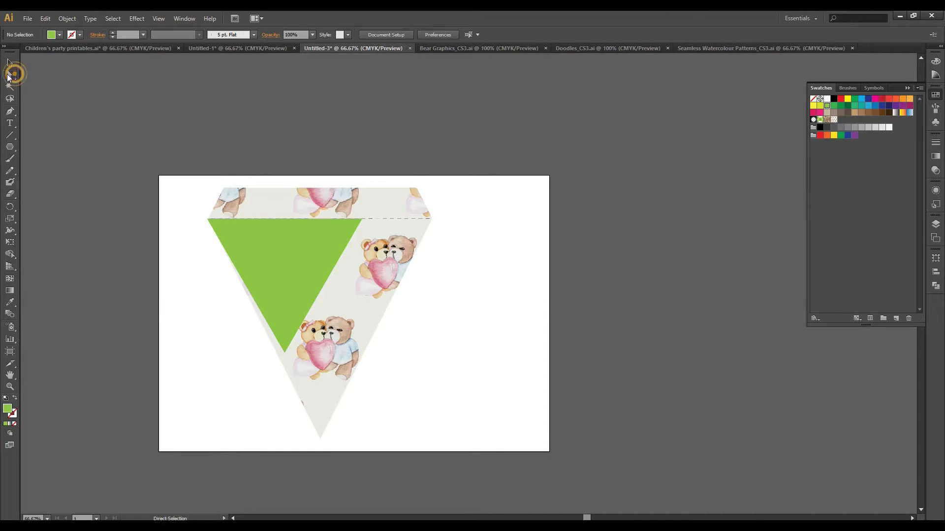
pyautogui.click(362, 220)
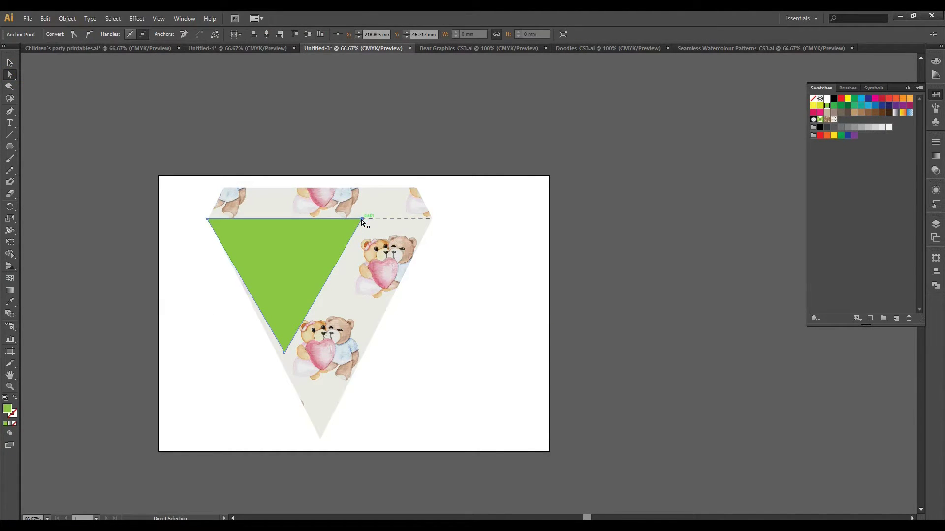
pyautogui.moveTo(363, 221); pyautogui.dragTo(433, 228)
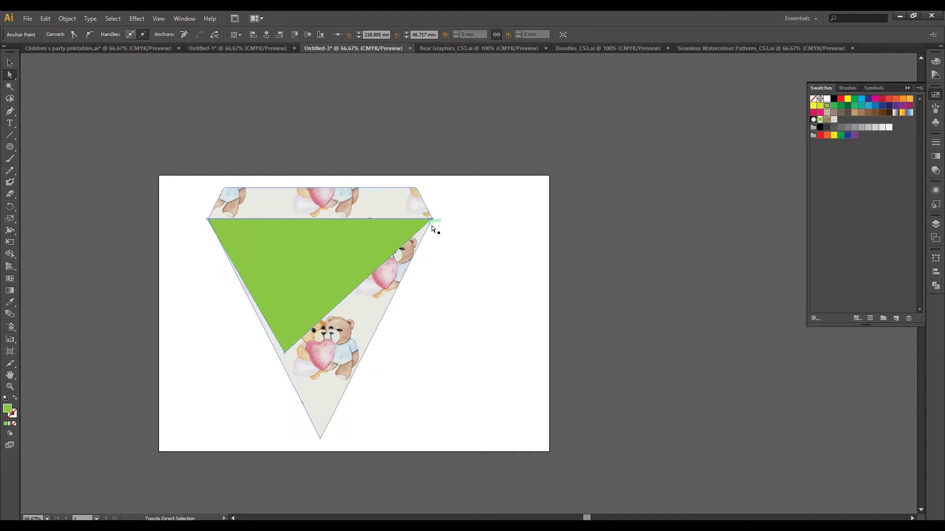
pyautogui.click(209, 220)
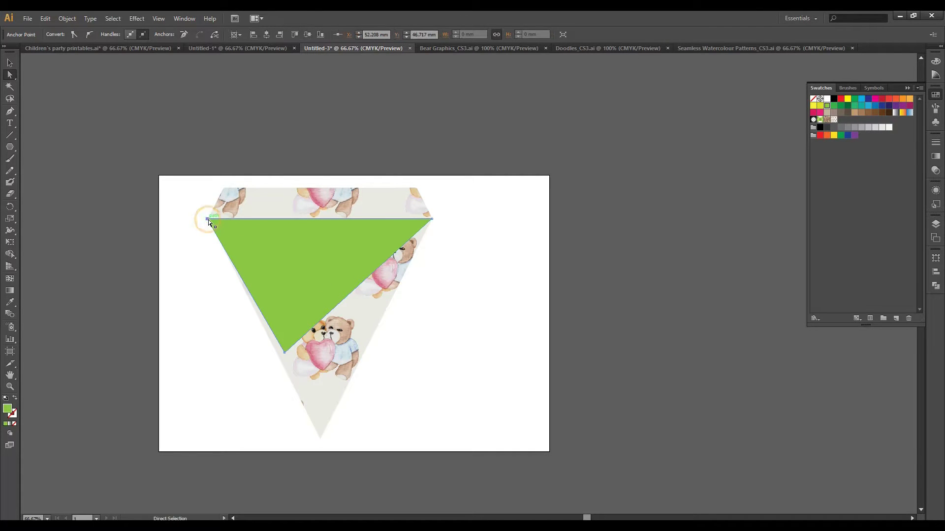
pyautogui.moveTo(208, 219)
pyautogui.mouseDown()
pyautogui.moveTo(220, 222)
pyautogui.moveTo(209, 219)
pyautogui.mouseUp()
pyautogui.moveTo(285, 352); pyautogui.dragTo(323, 440)
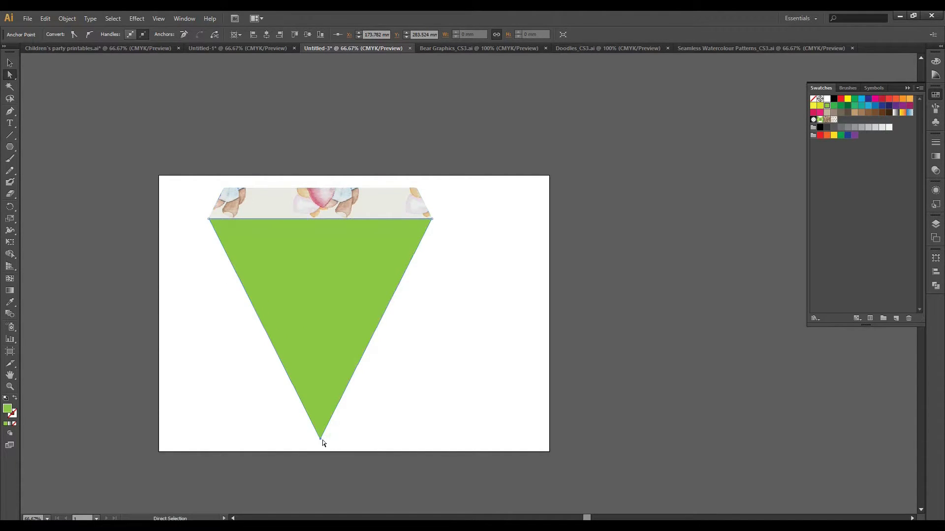
pyautogui.click(422, 311)
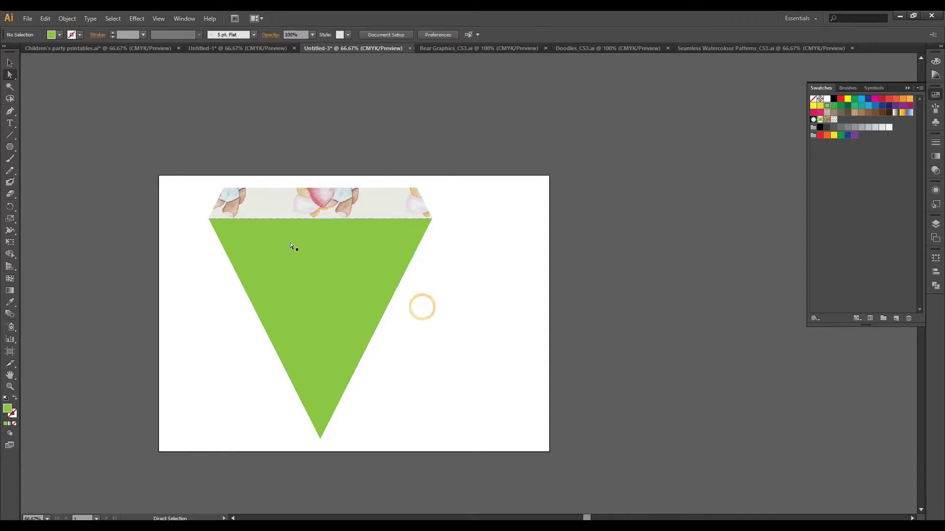
pyautogui.click(8, 62)
pyautogui.click(317, 256)
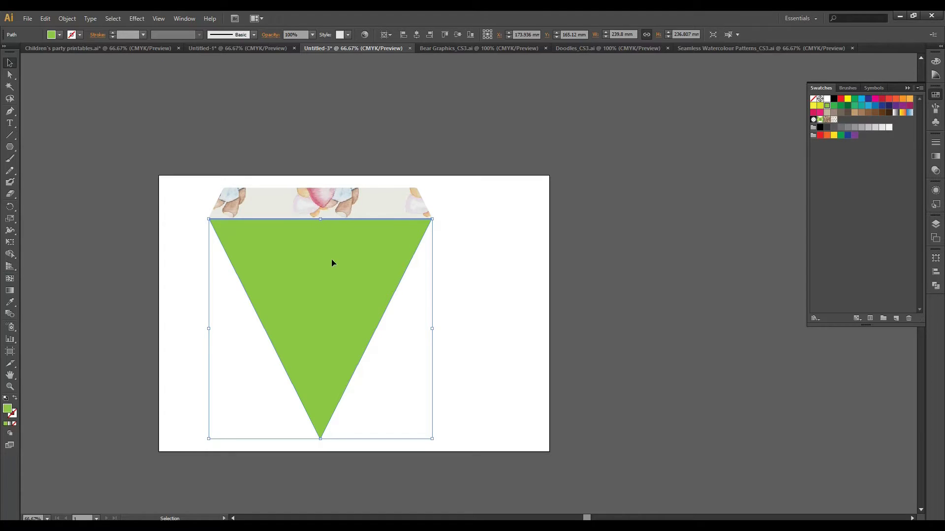
pyautogui.click(496, 312)
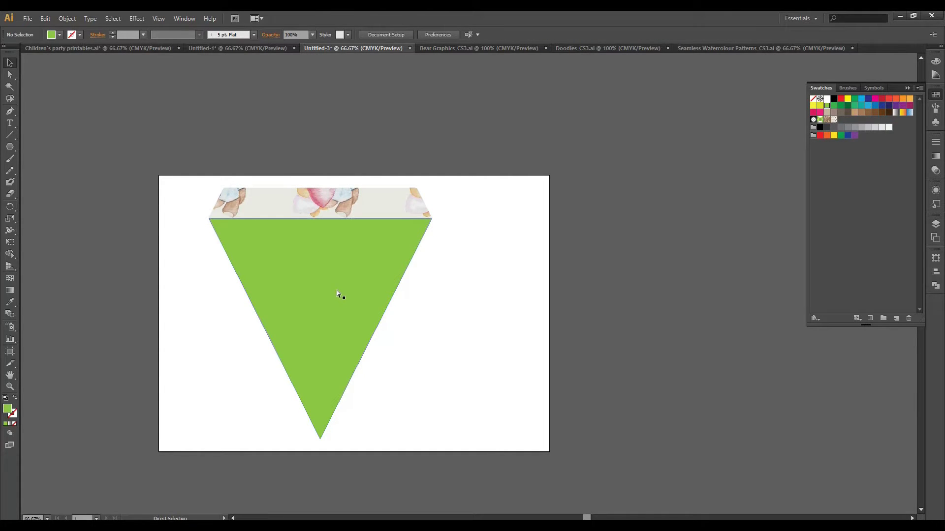
pyautogui.hotkey('ctrl', '+')
pyautogui.hotkey('ctrl', '+')
pyautogui.hotkey('ctrl', '+')
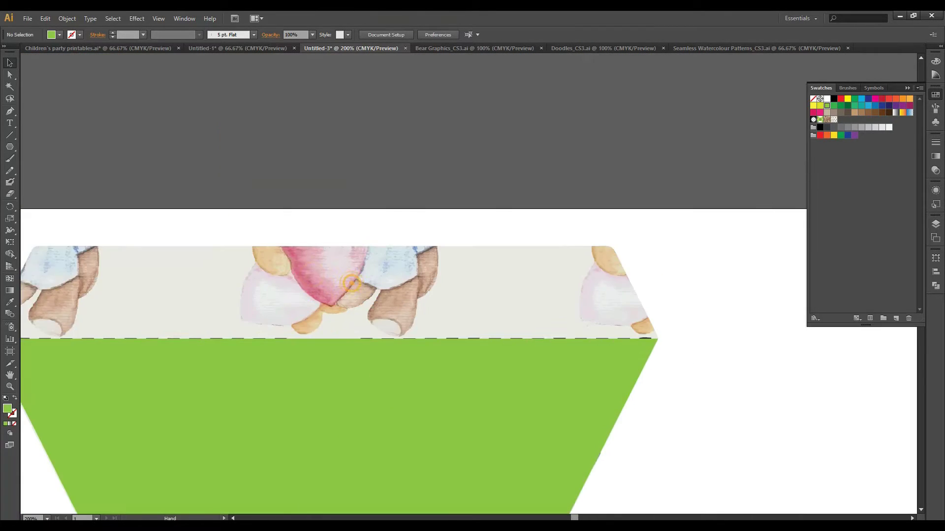
# Step: Trace a closed Pen shape around the four corners of the pennant's top band
pyautogui.moveTo(351, 283); pyautogui.dragTo(493, 225)
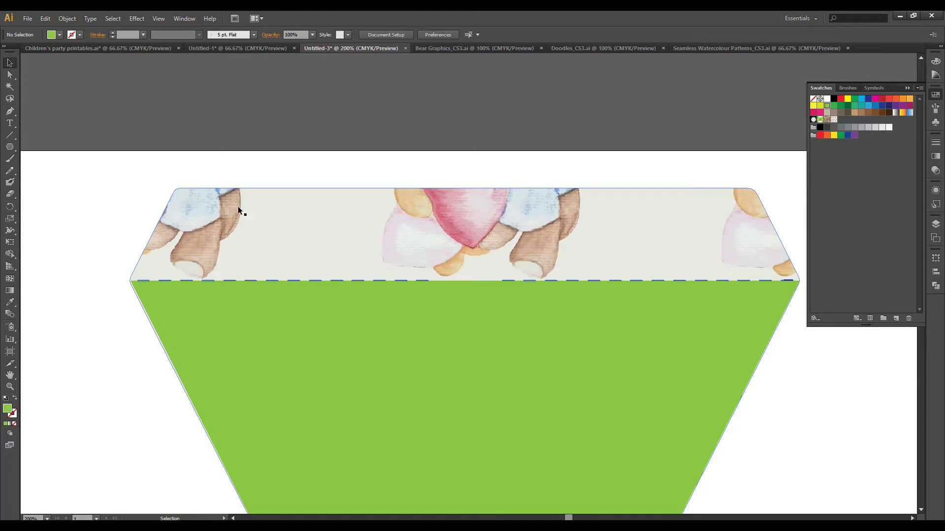
pyautogui.click(9, 112)
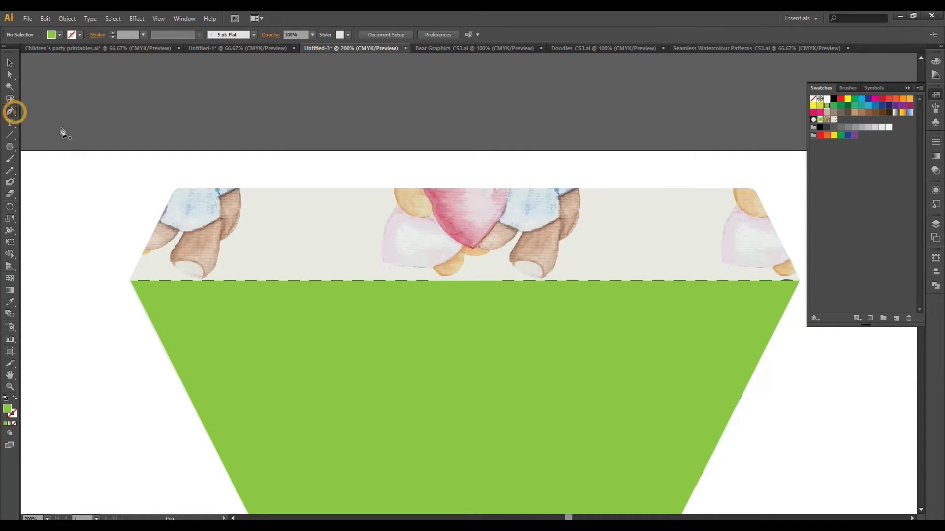
pyautogui.click(176, 189)
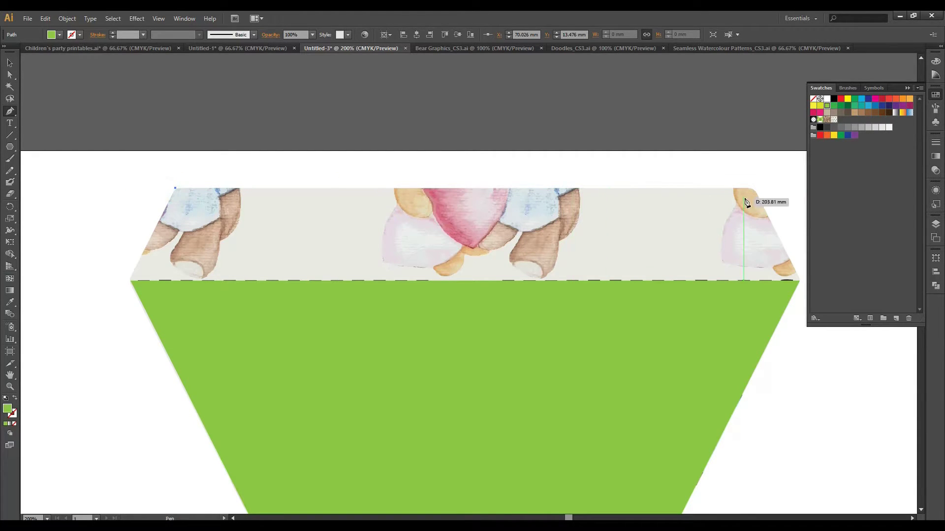
pyautogui.click(751, 189)
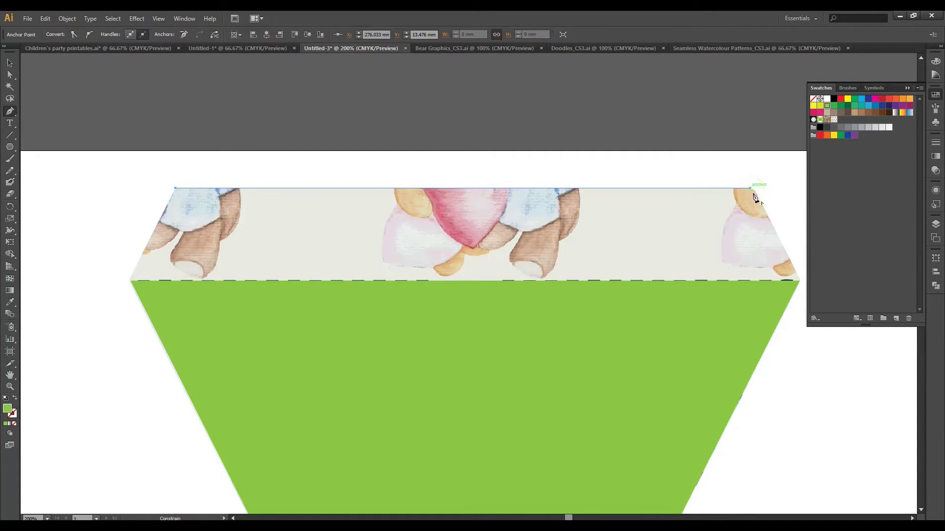
pyautogui.click(801, 282)
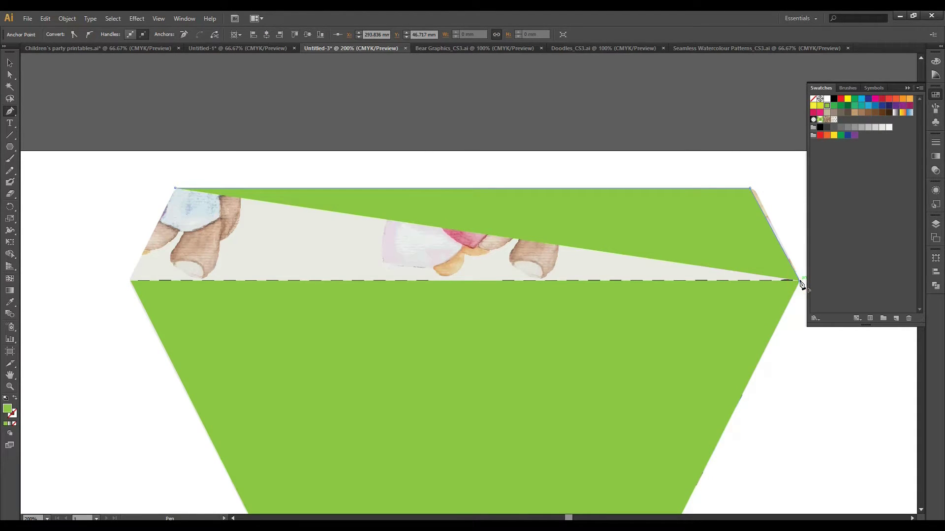
pyautogui.click(131, 281)
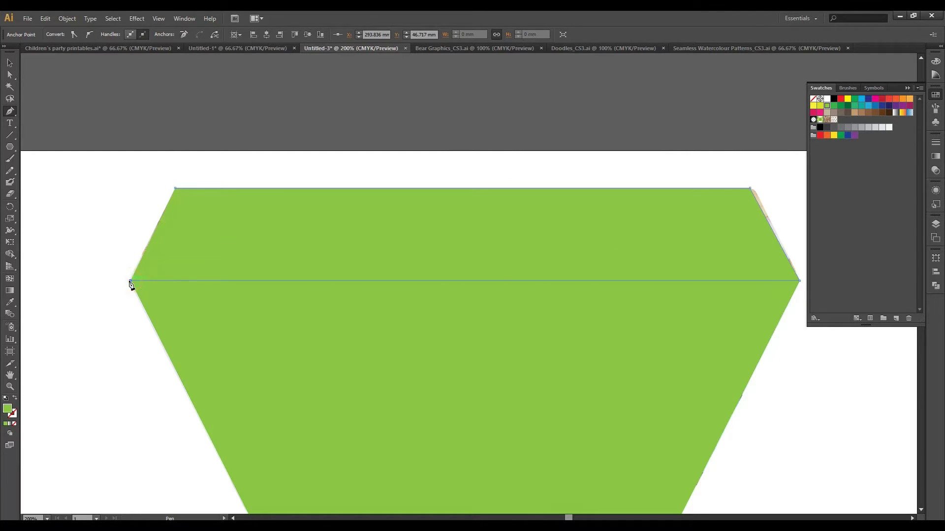
pyautogui.click(175, 189)
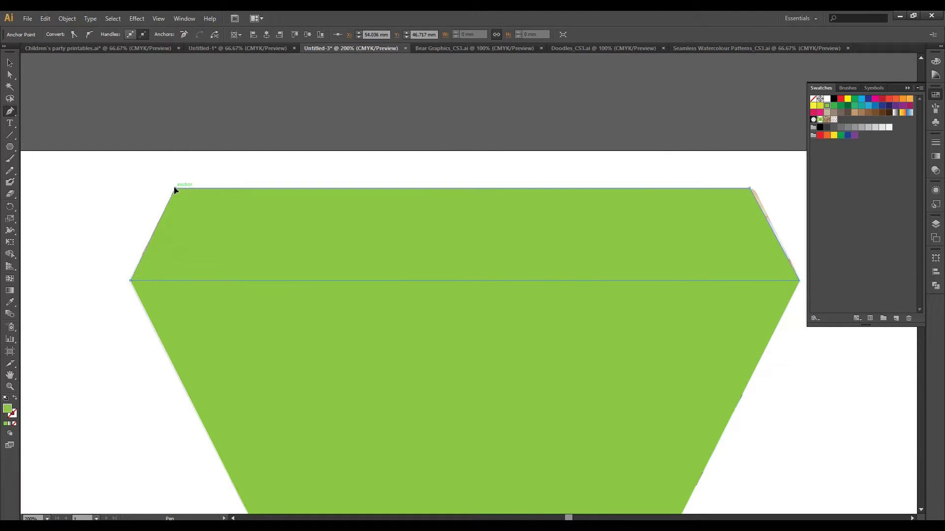
# Step: Nudge the band shape's top-right anchor onto the band's corner
pyautogui.click(10, 64)
pyautogui.click(383, 128)
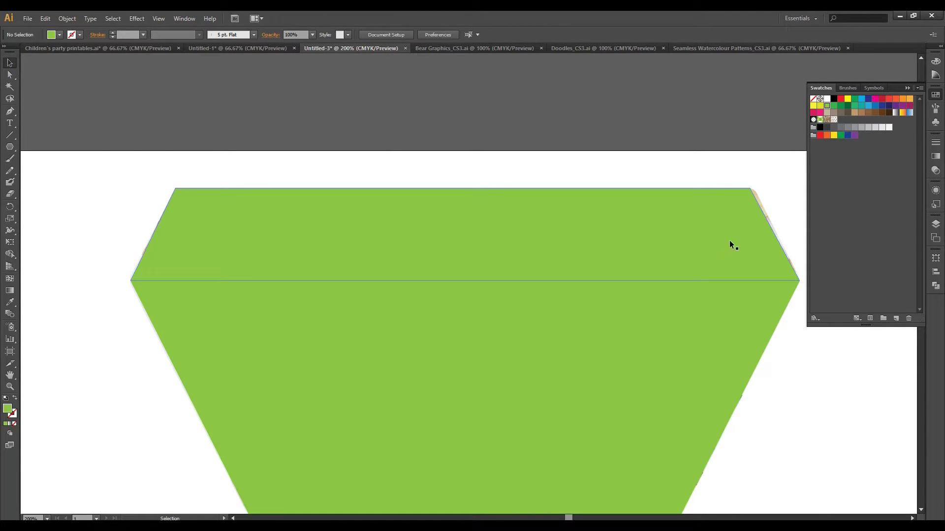
pyautogui.click(10, 74)
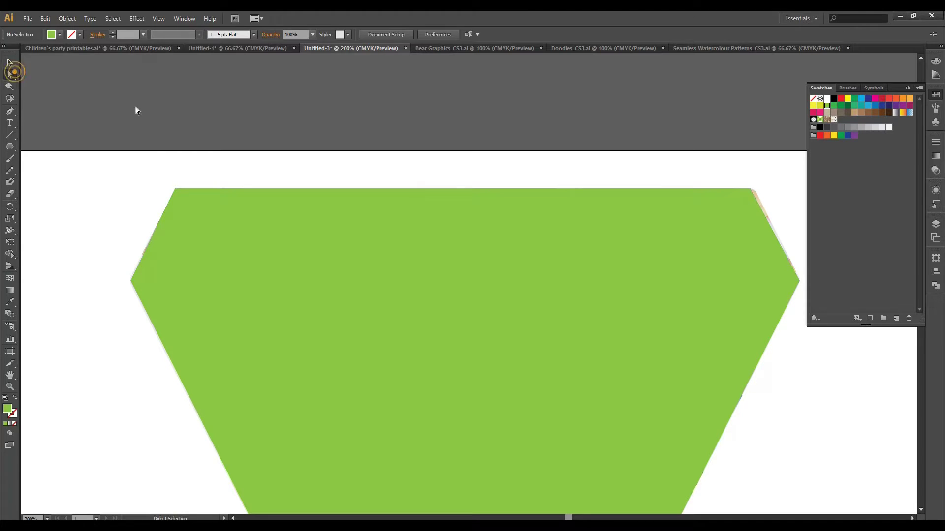
pyautogui.click(751, 188)
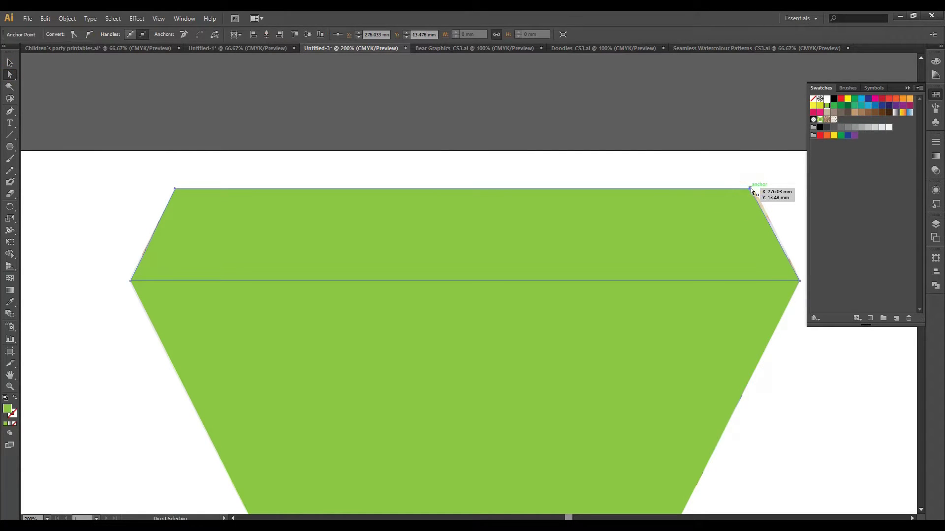
pyautogui.moveTo(751, 188); pyautogui.dragTo(755, 189)
pyautogui.click(543, 256)
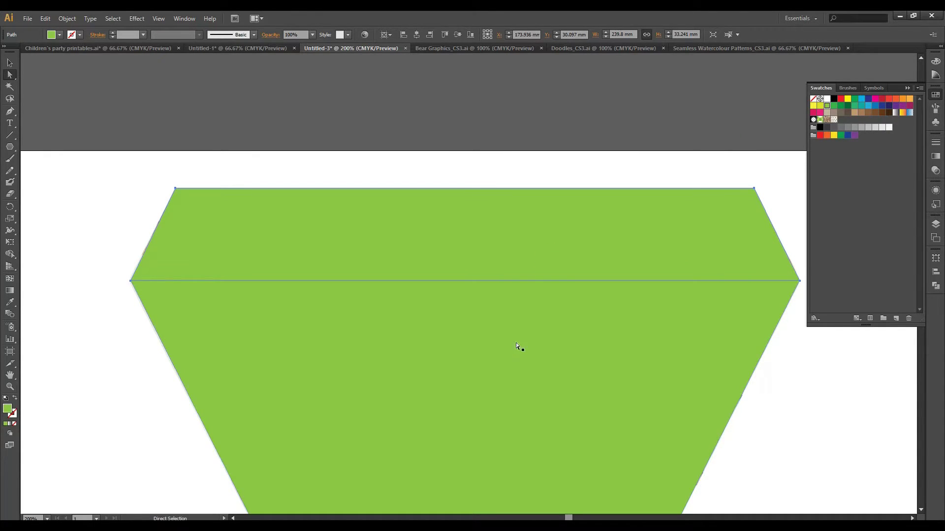
# Step: Select the green band and triangle and unite them with Pathfinder
pyautogui.click(10, 63)
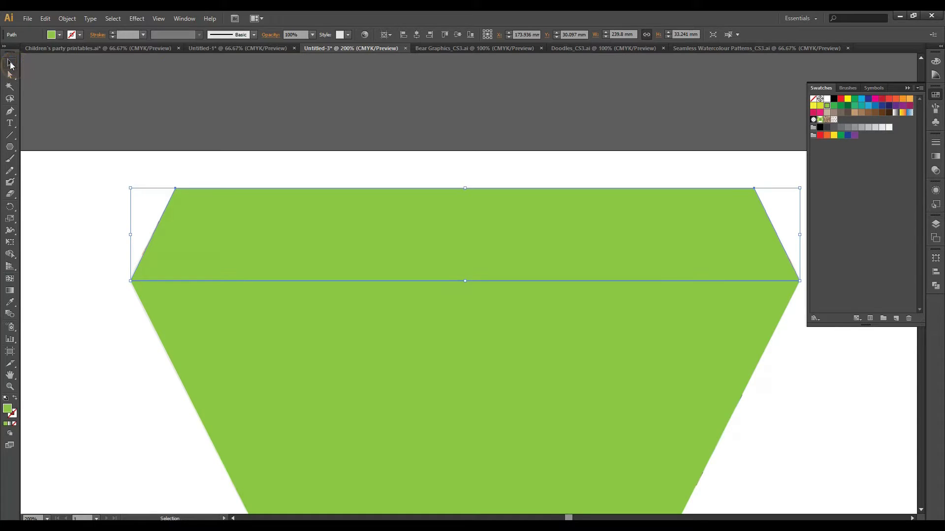
pyautogui.click(415, 125)
pyautogui.click(537, 251)
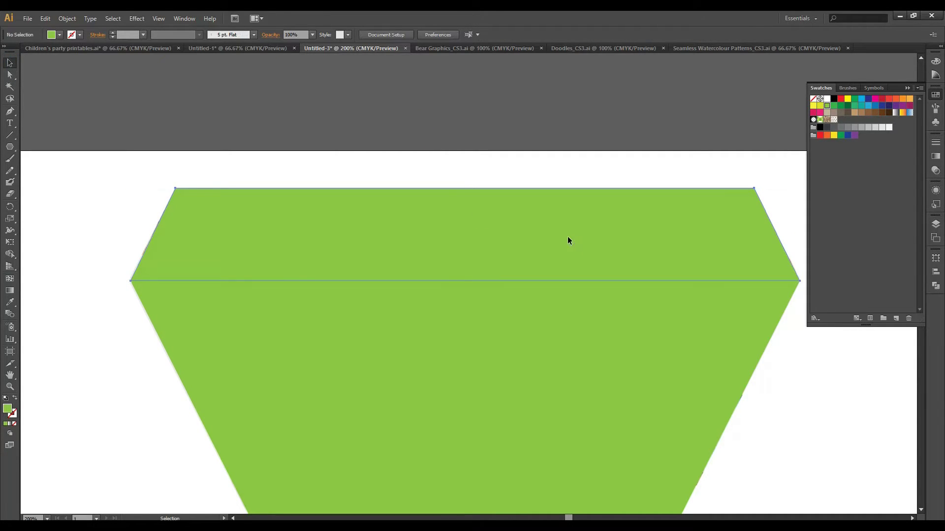
pyautogui.keyDown('shift'); pyautogui.click(607, 365); pyautogui.keyUp('shift')
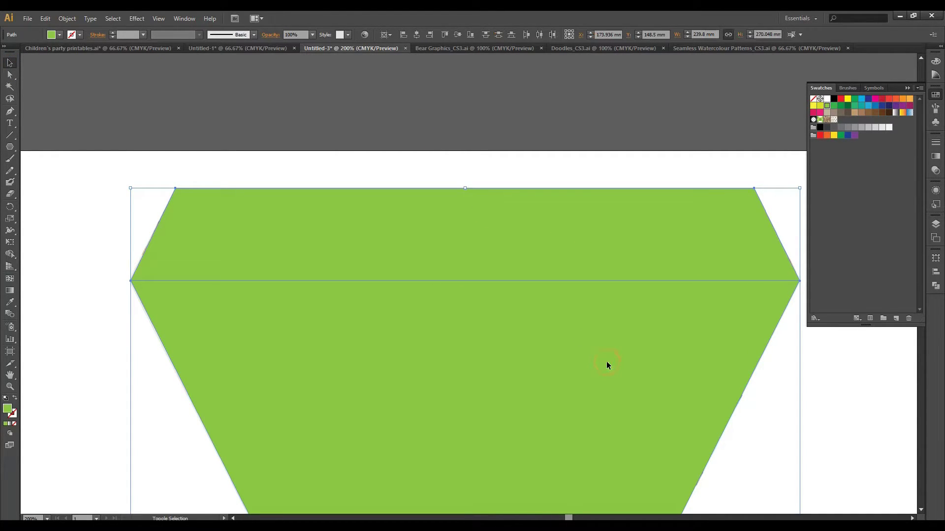
pyautogui.click(935, 285)
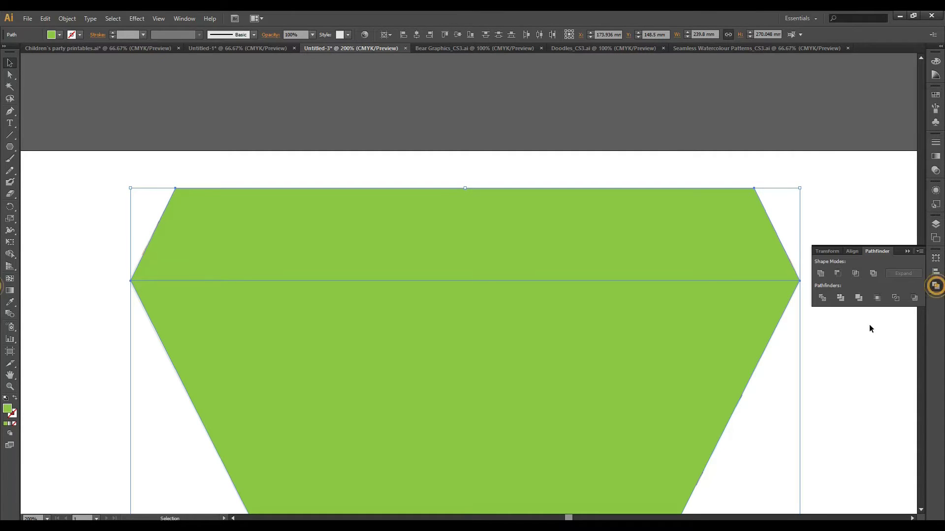
pyautogui.click(820, 275)
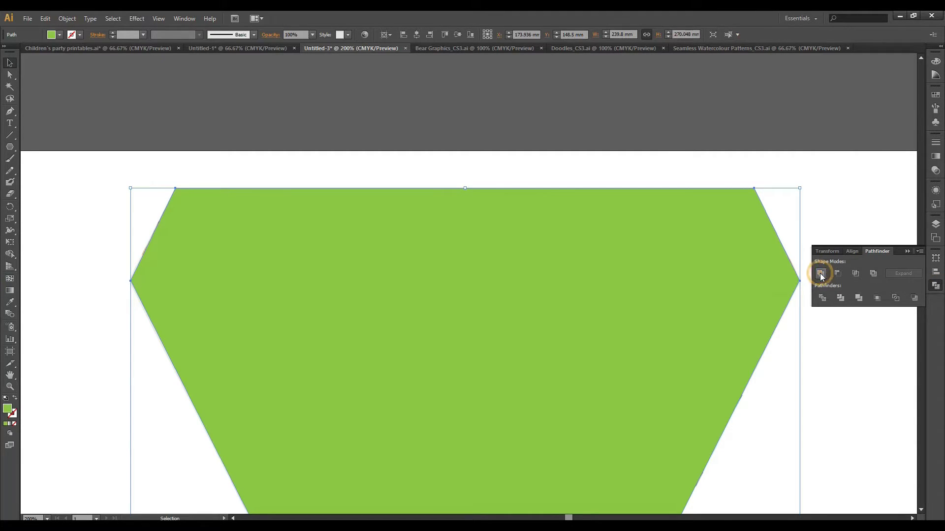
# Step: Zoom out to fit the artboard and slide the merged green shape to the right
pyautogui.click(410, 127)
pyautogui.press('a')
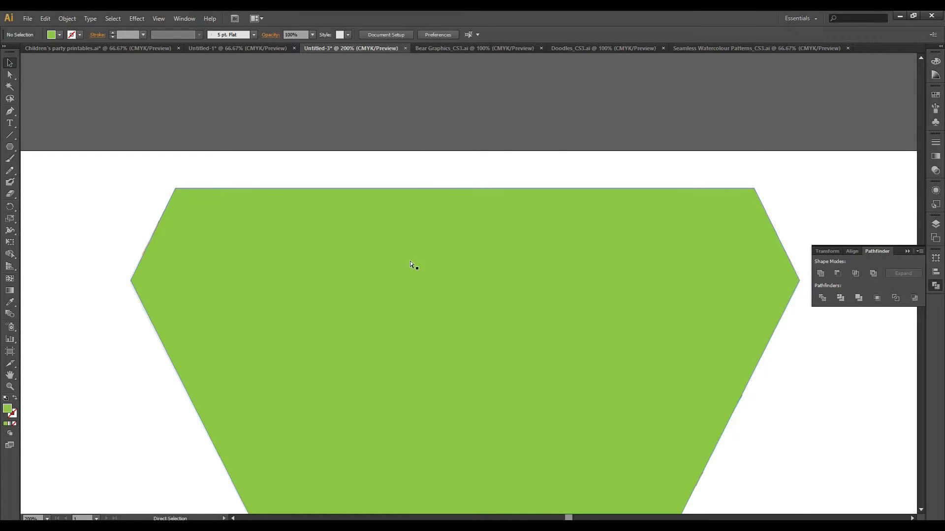
pyautogui.scroll(-3, 410, 265)
pyautogui.press('v')
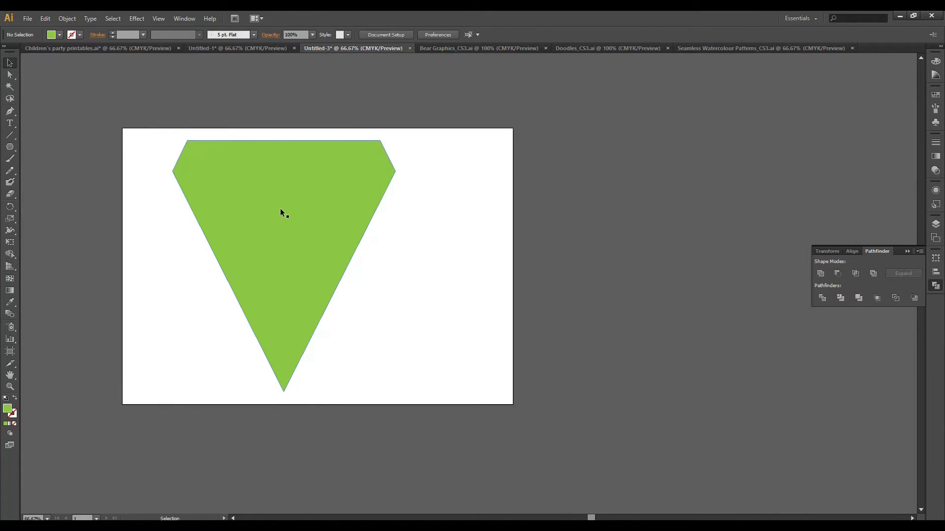
pyautogui.moveTo(281, 212); pyautogui.dragTo(511, 241)
# Step: Fill the green pennant with the Love Bears teddy pattern
pyautogui.click(660, 223)
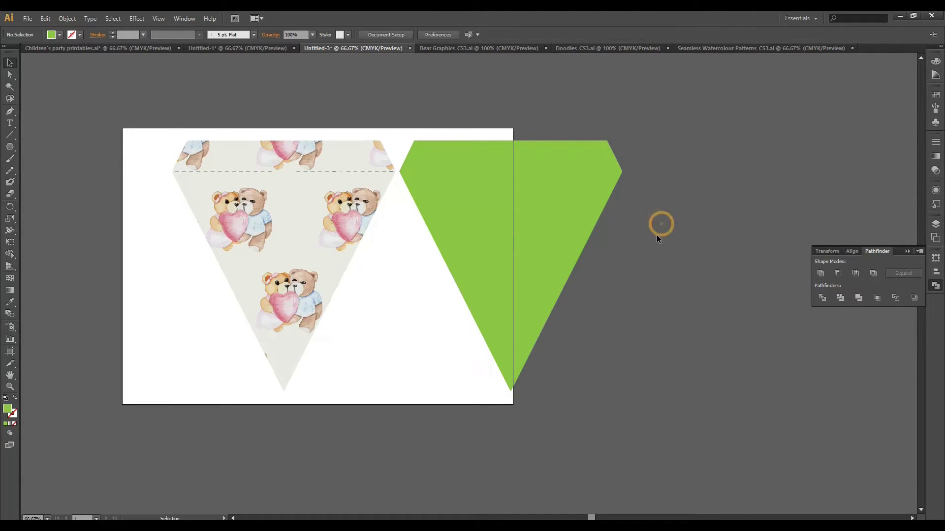
pyautogui.click(580, 237)
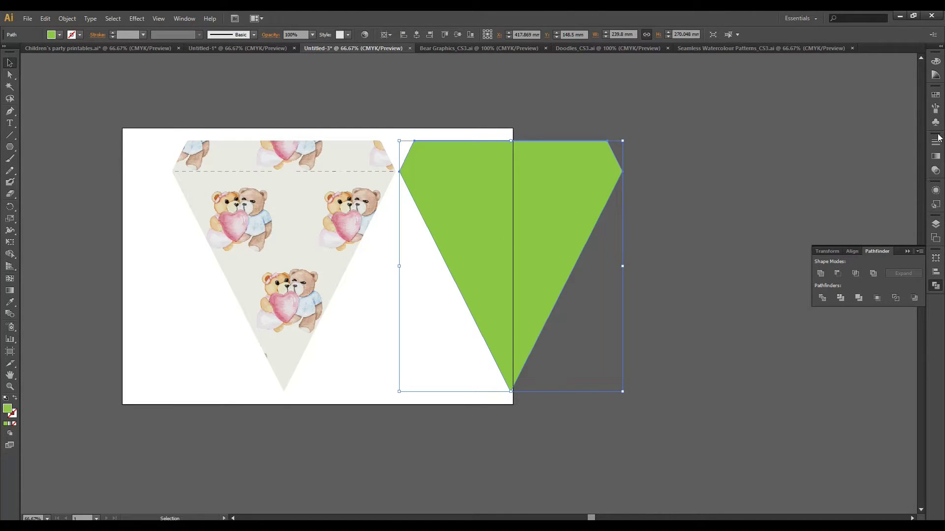
pyautogui.click(933, 98)
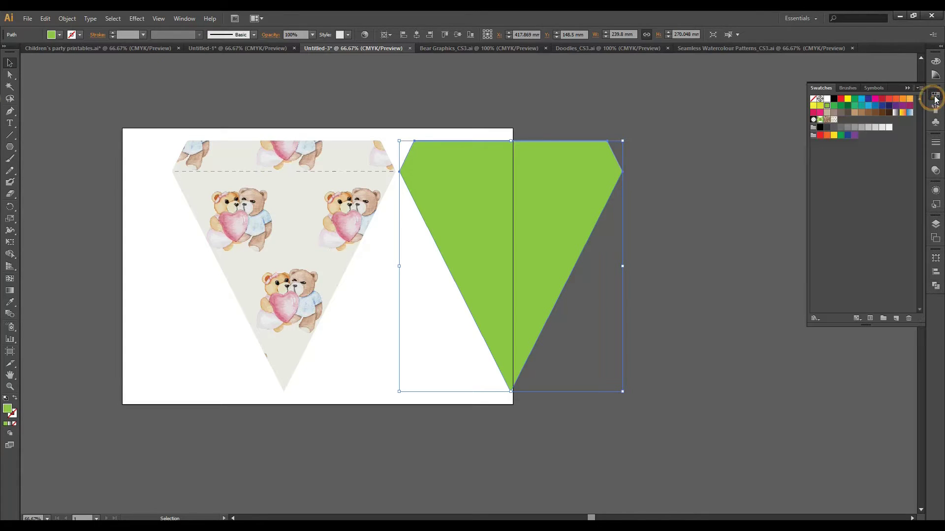
pyautogui.click(834, 120)
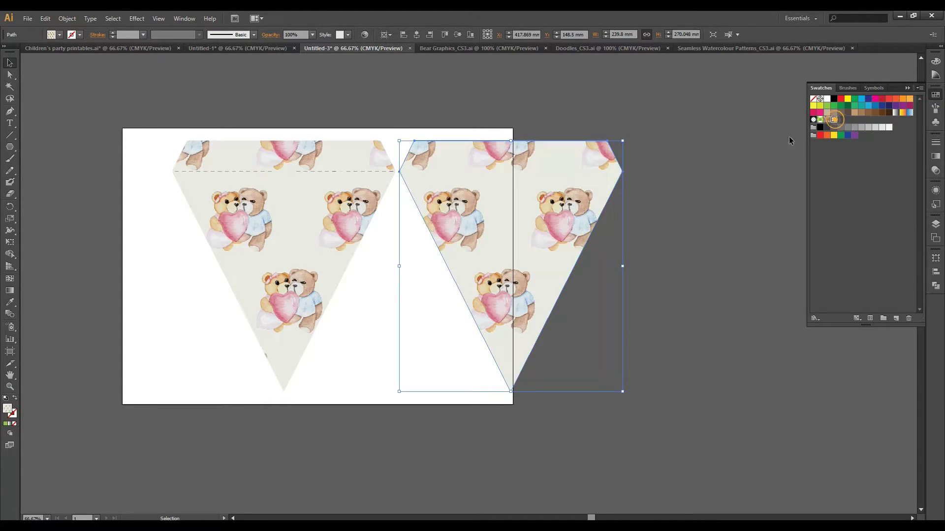
pyautogui.click(534, 106)
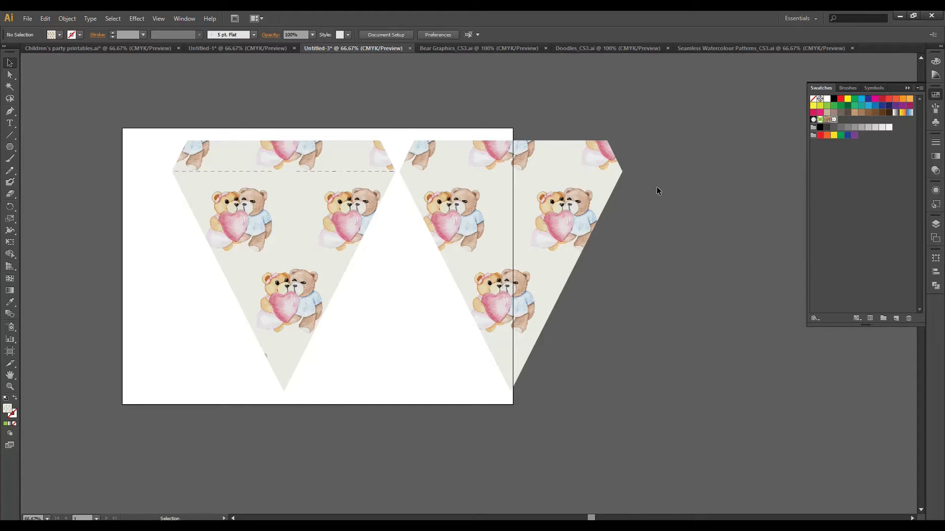
# Step: Move the new patterned pennant to the right, clear of the first
pyautogui.click(565, 207)
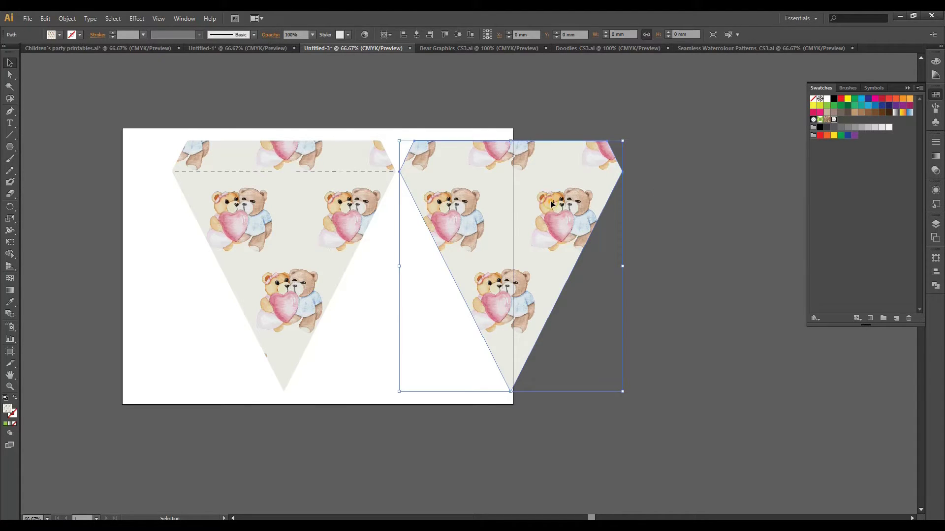
pyautogui.moveTo(565, 207); pyautogui.dragTo(695, 207)
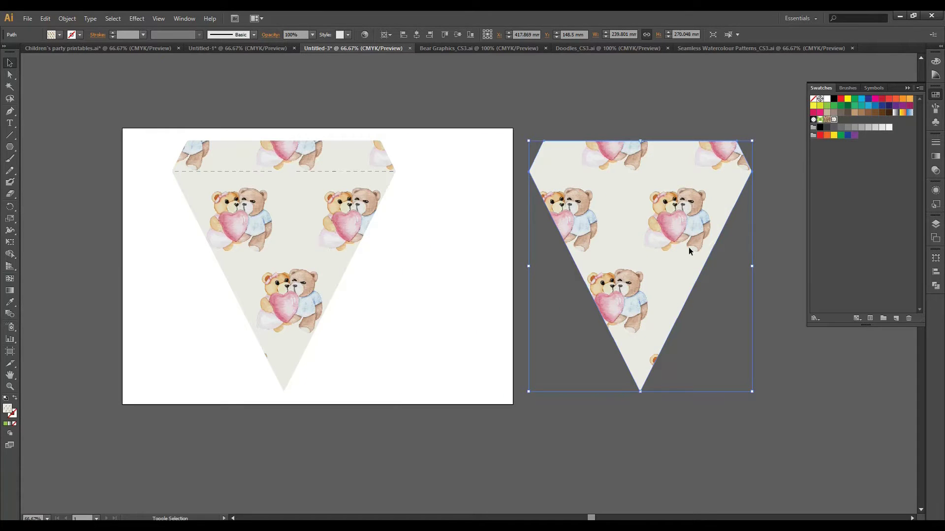
pyautogui.hscroll(5, 709, 280)
pyautogui.click(630, 274)
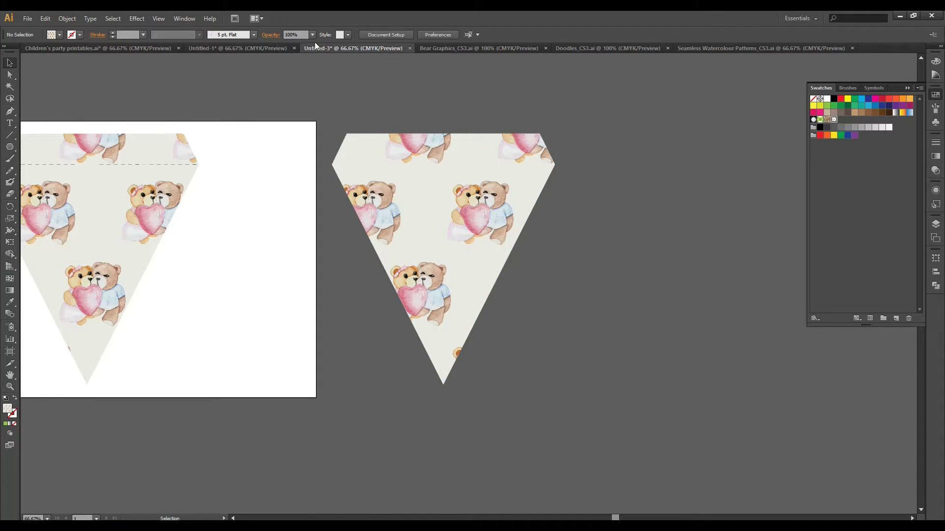
# Step: Check the bunting template in Untitled-1, then return to the bear-pattern document
pyautogui.click(246, 48)
pyautogui.moveTo(415, 402); pyautogui.dragTo(426, 353)
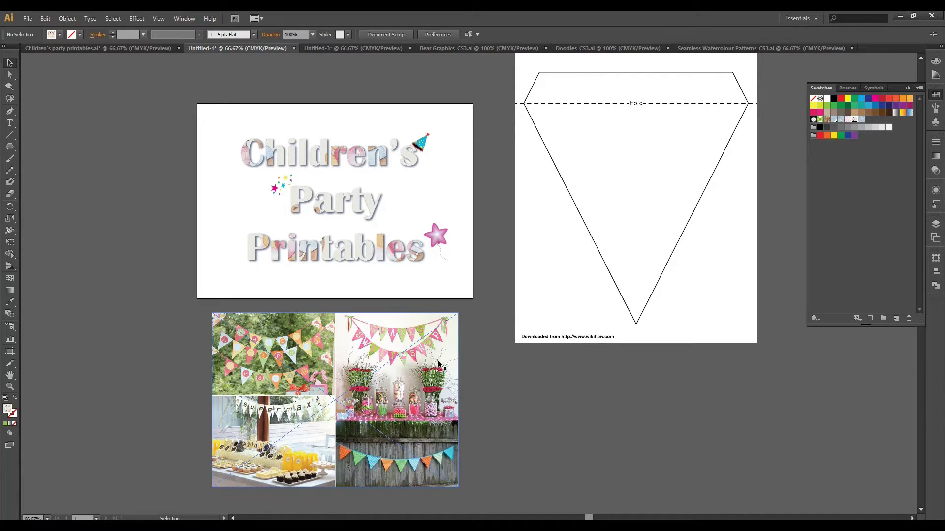
pyautogui.click(358, 48)
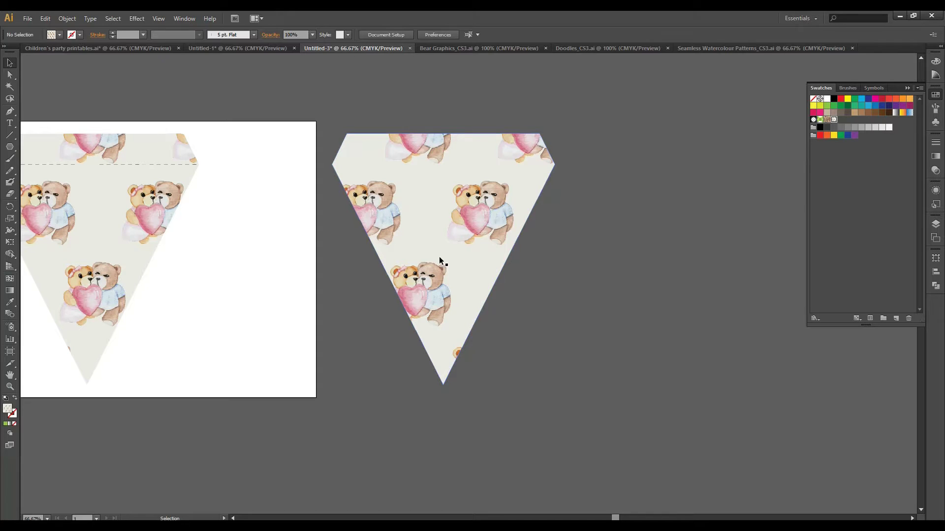
# Step: Draw a circle on the right pennant, fill it white and shrink it slightly
pyautogui.click(12, 146)
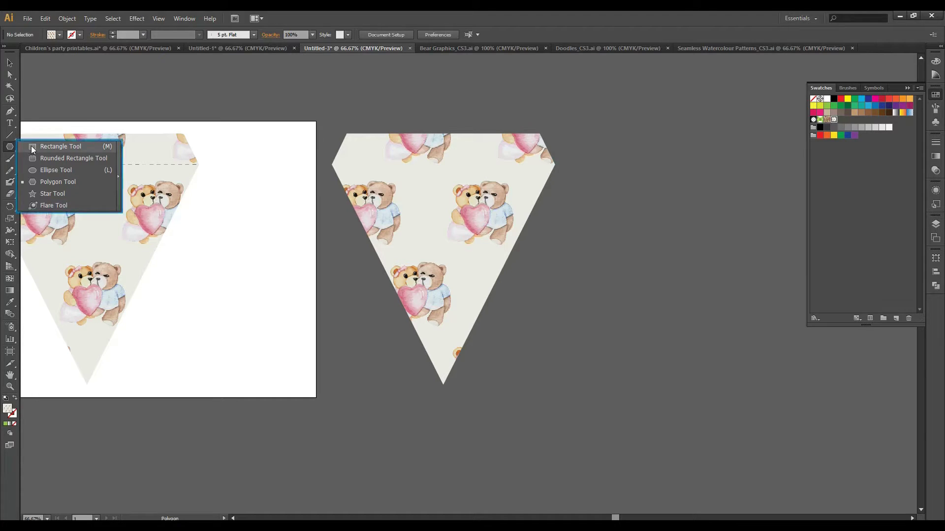
pyautogui.click(34, 172)
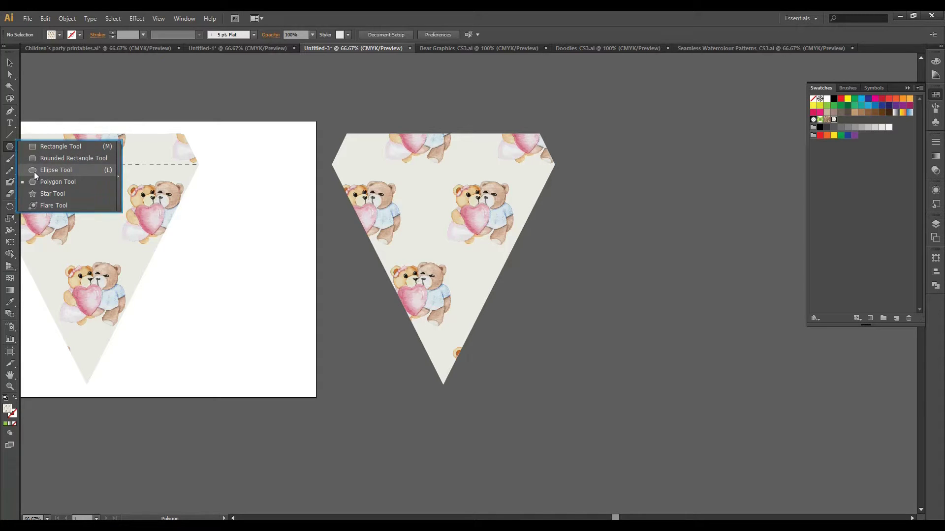
pyautogui.moveTo(420, 174); pyautogui.dragTo(544, 297)
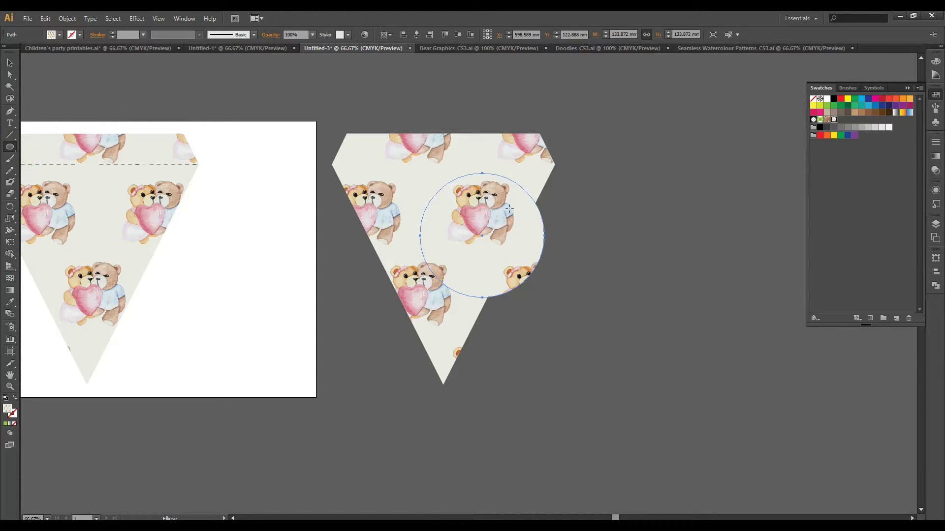
pyautogui.click(10, 62)
pyautogui.click(827, 100)
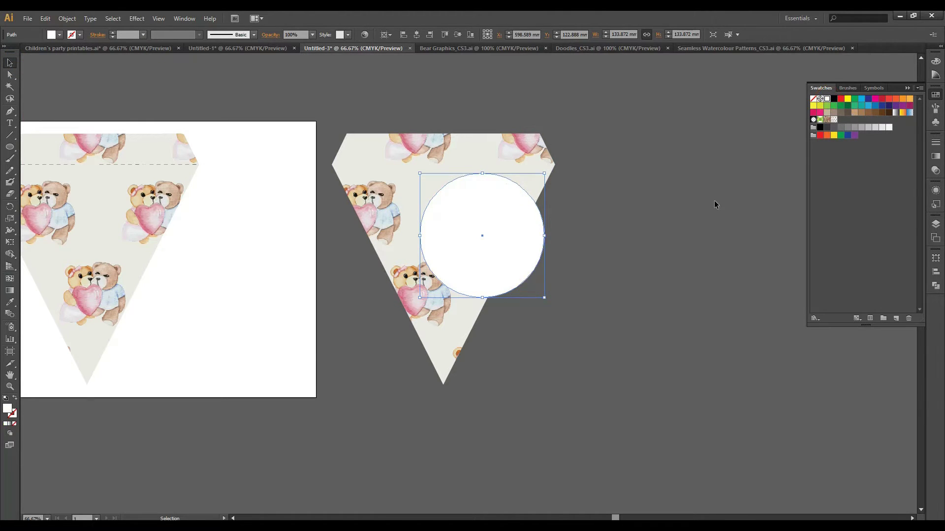
pyautogui.moveTo(483, 220); pyautogui.dragTo(447, 214)
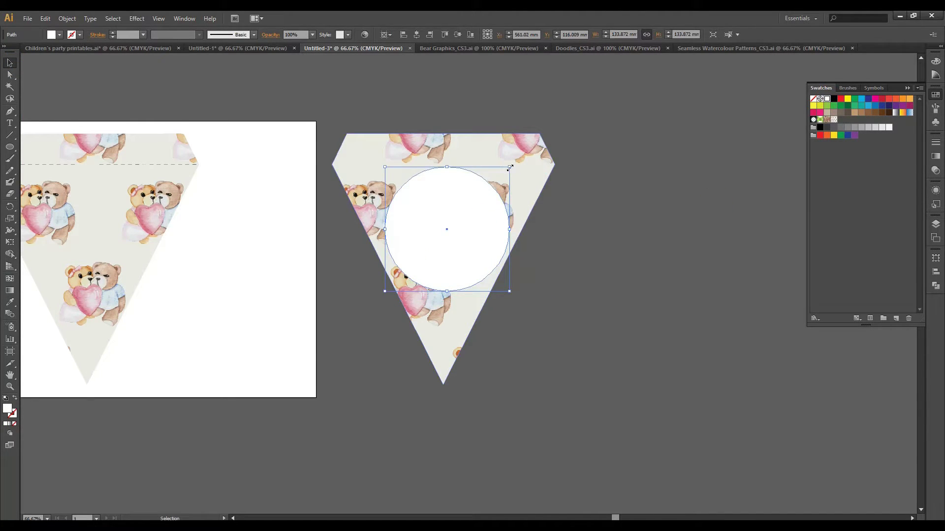
pyautogui.moveTo(509, 166); pyautogui.dragTo(490, 186)
pyautogui.moveTo(455, 220); pyautogui.dragTo(462, 211)
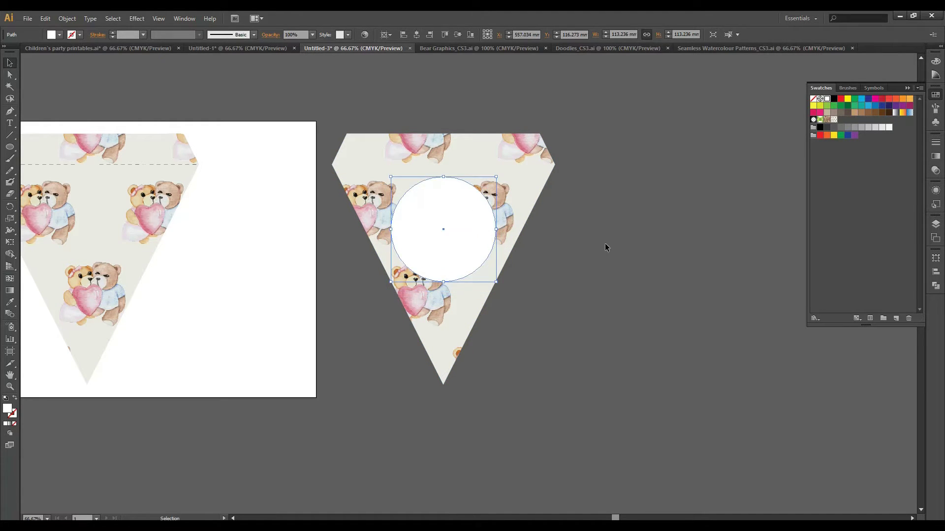
pyautogui.click(605, 247)
# Step: Select the circle with the pennant and centre it vertically relative to the selection
pyautogui.click(467, 236)
pyautogui.moveTo(414, 115); pyautogui.dragTo(581, 371)
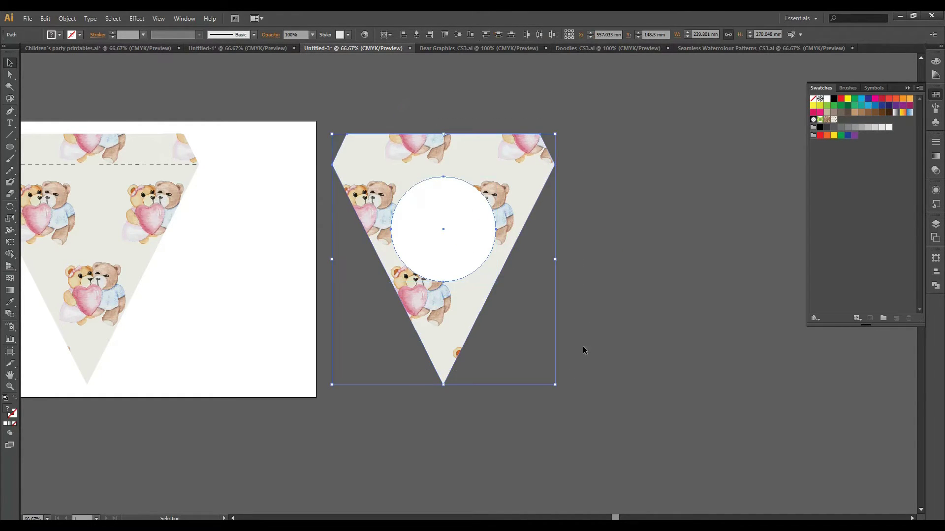
pyautogui.click(388, 35)
pyautogui.click(396, 45)
pyautogui.click(442, 89)
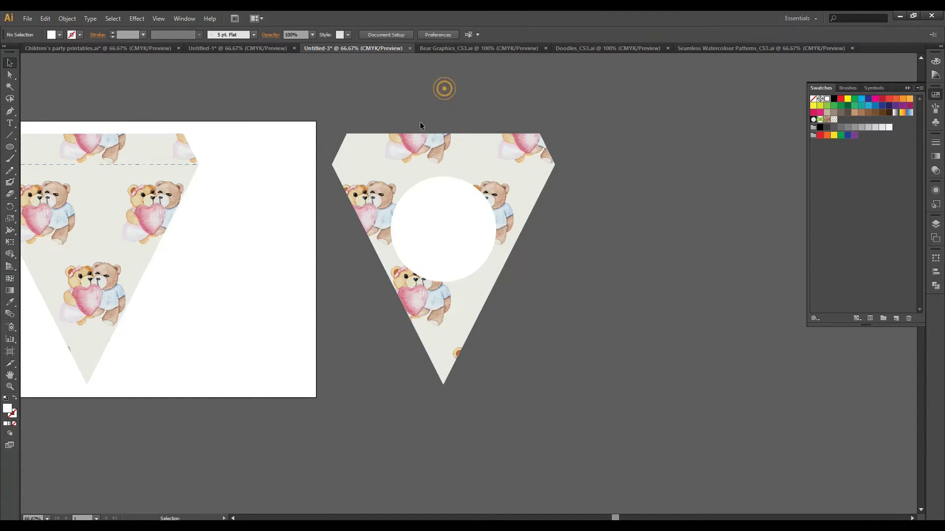
pyautogui.hotkey('ctrl', 'z')
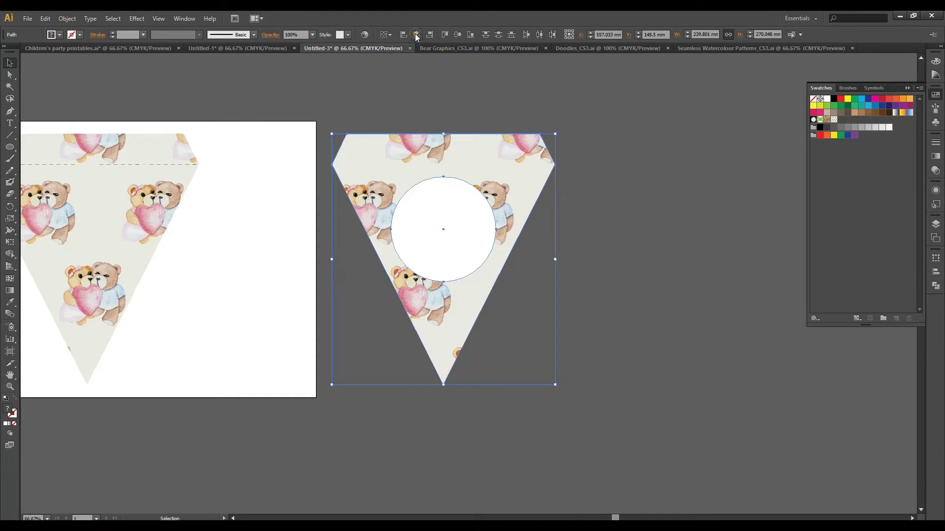
pyautogui.click(458, 35)
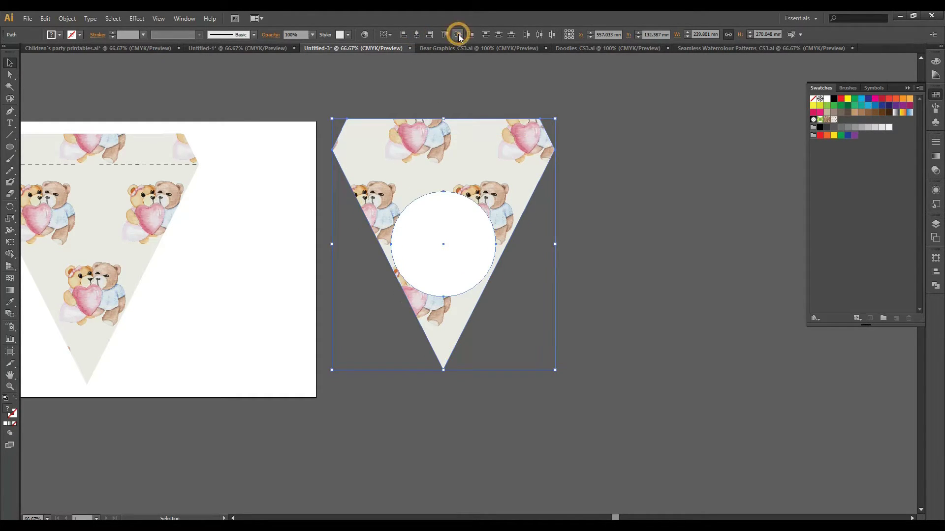
pyautogui.click(483, 77)
# Step: Nudge the white circle higher inside the pennant
pyautogui.moveTo(446, 250); pyautogui.dragTo(446, 233)
pyautogui.click(597, 247)
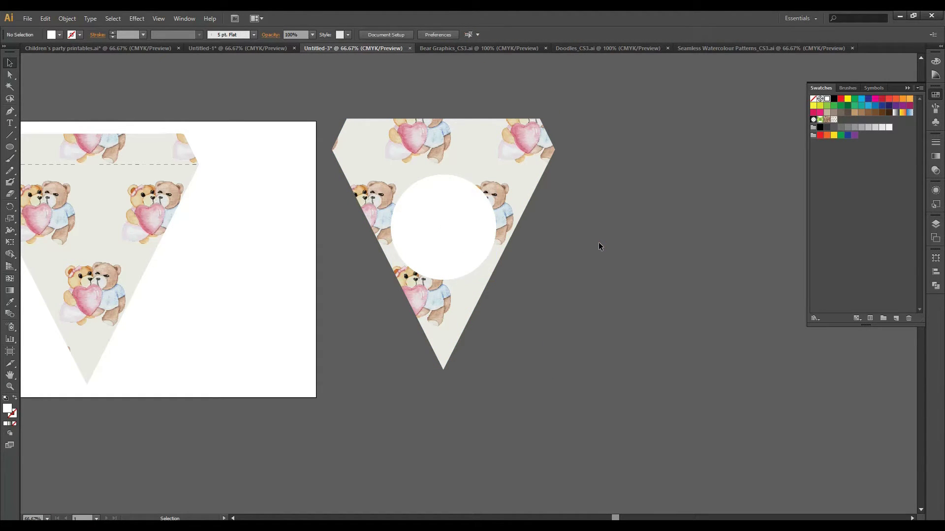
pyautogui.click(461, 211)
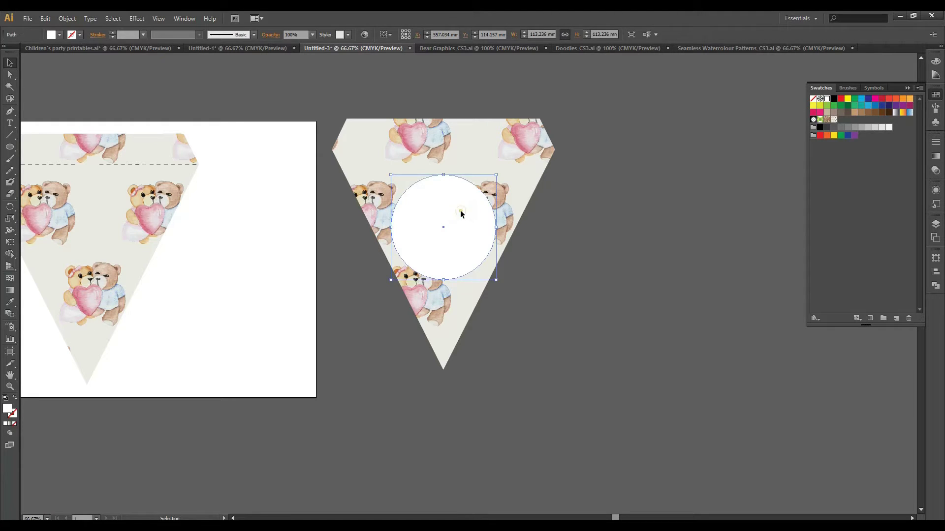
pyautogui.moveTo(460, 211); pyautogui.dragTo(460, 207)
pyautogui.click(601, 240)
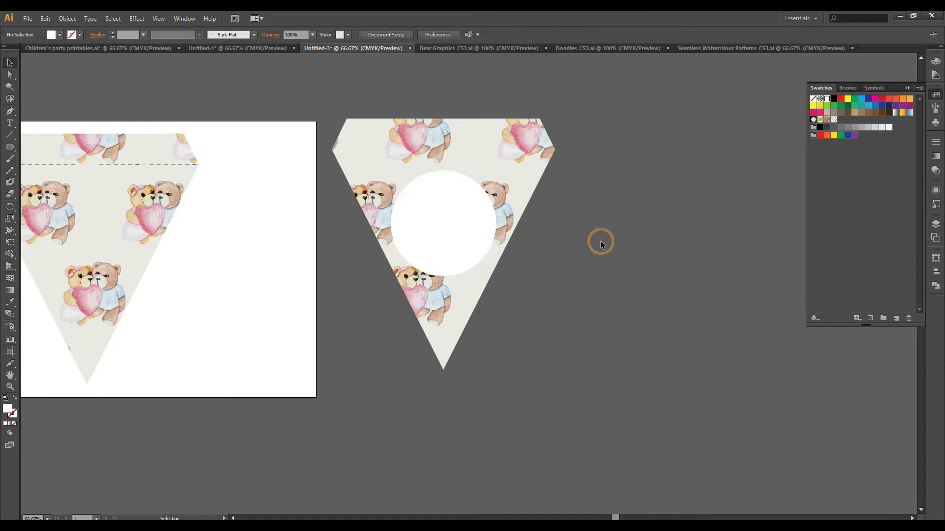
pyautogui.click(489, 235)
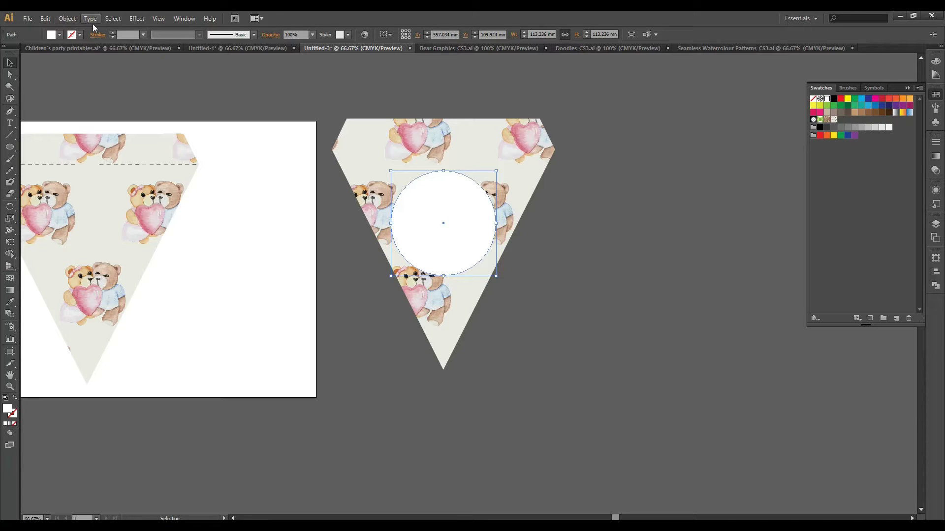
# Step: Give the circle a 3 pt dark brown outline
pyautogui.click(143, 34)
pyautogui.click(149, 103)
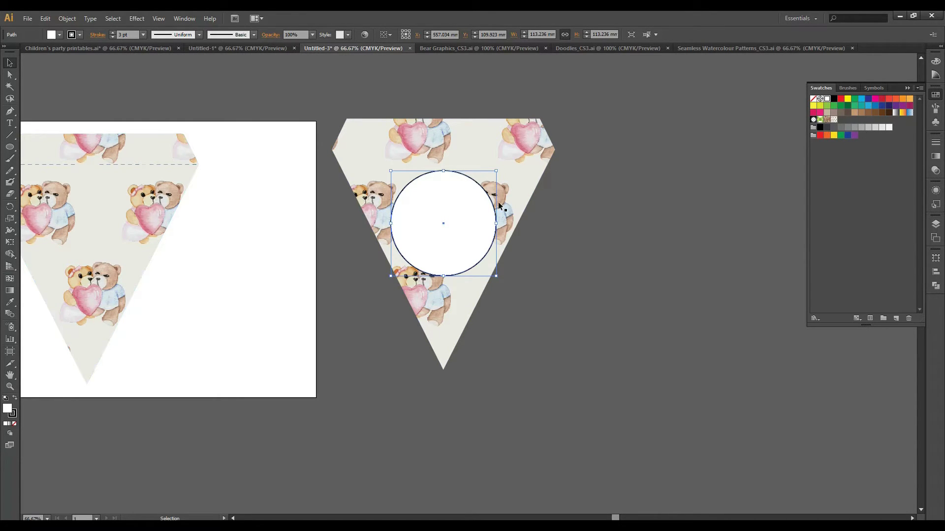
pyautogui.click(12, 413)
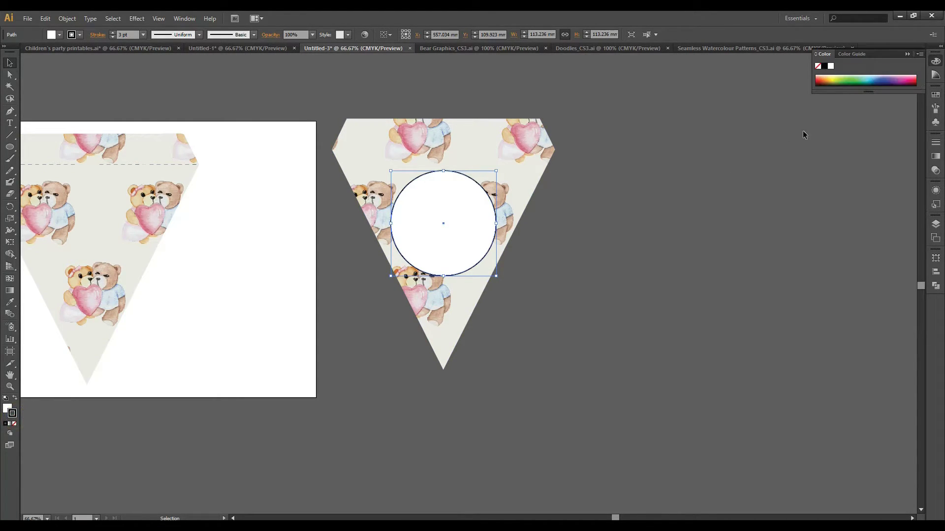
pyautogui.click(936, 95)
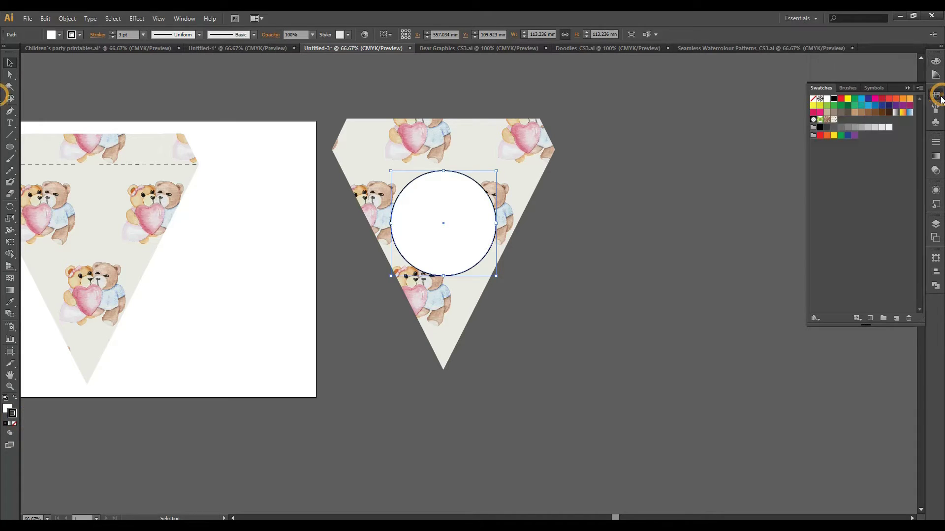
pyautogui.click(882, 112)
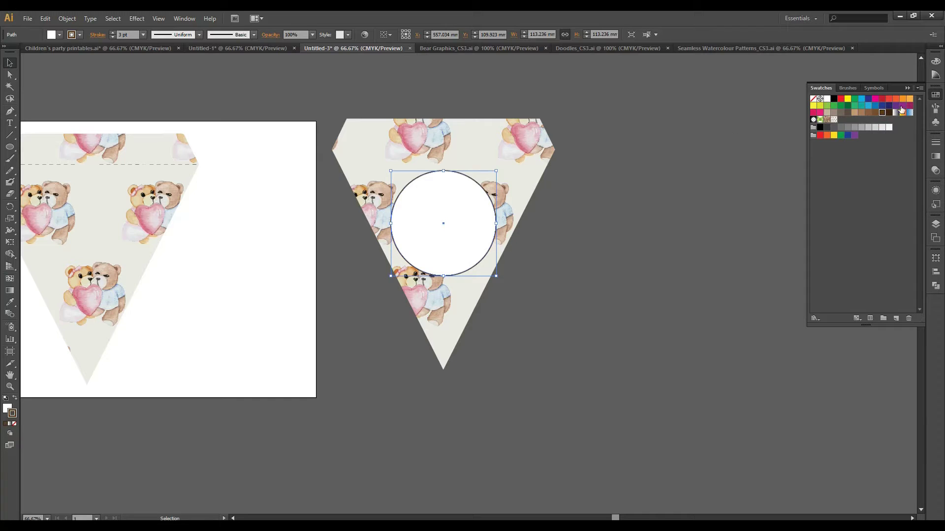
pyautogui.click(874, 113)
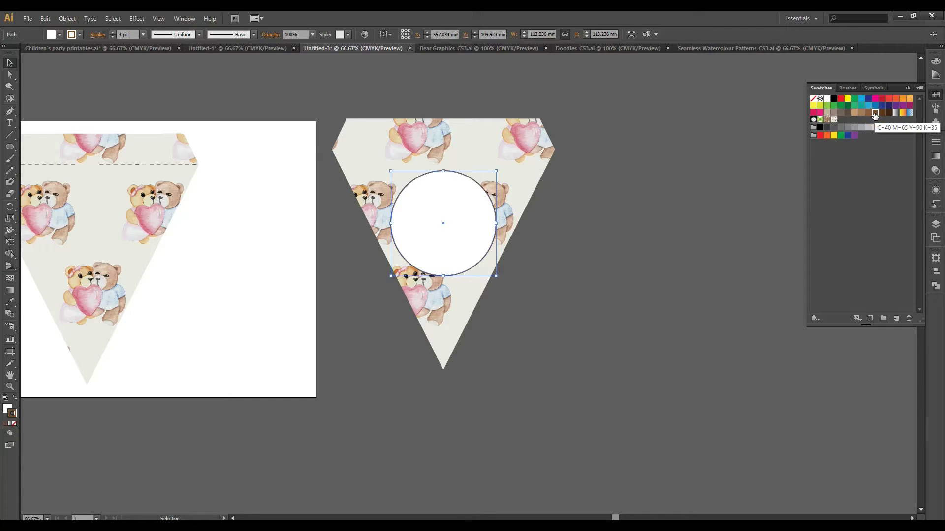
pyautogui.click(693, 142)
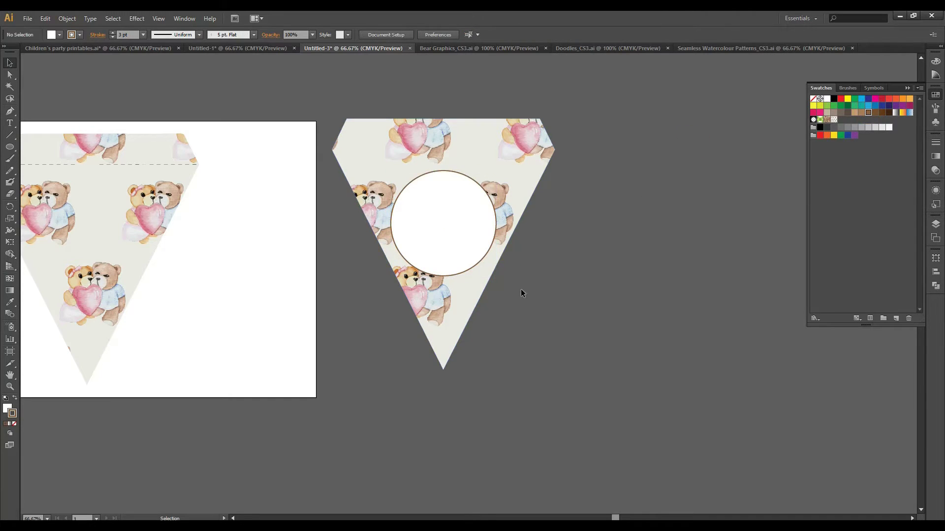
# Step: Change the circle's outline colour to blue and preview it deselected
pyautogui.click(469, 211)
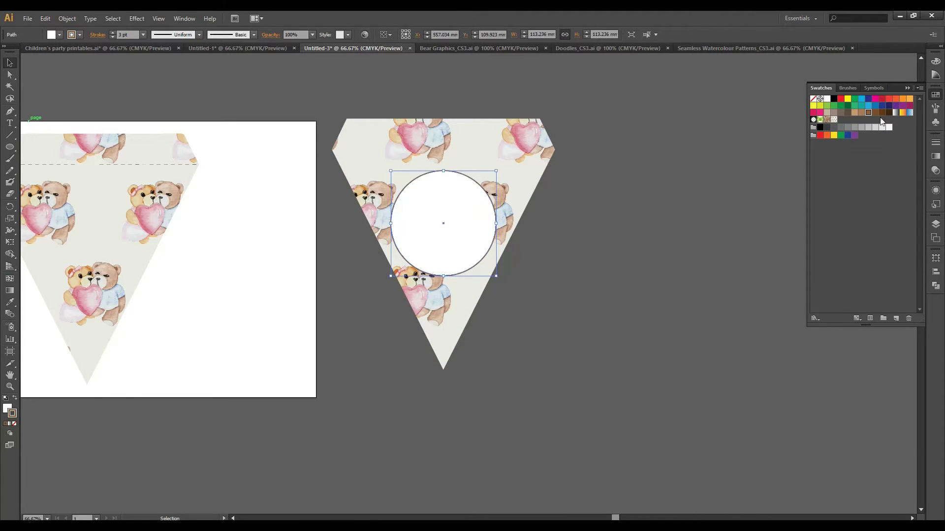
pyautogui.click(875, 105)
pyautogui.click(738, 162)
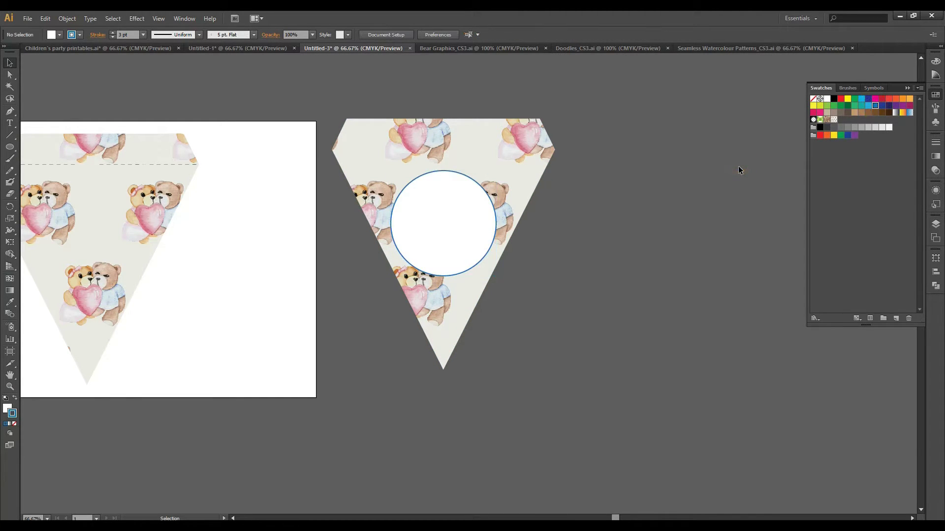
pyautogui.click(694, 176)
pyautogui.click(456, 211)
pyautogui.click(574, 178)
pyautogui.hotkey('ctrl', '-')
pyautogui.hotkey('ctrl', '-')
# Step: Copy the circle-topped pennant to the right and repeat with Ctrl+D to build the row
pyautogui.moveTo(597, 232); pyautogui.dragTo(510, 287)
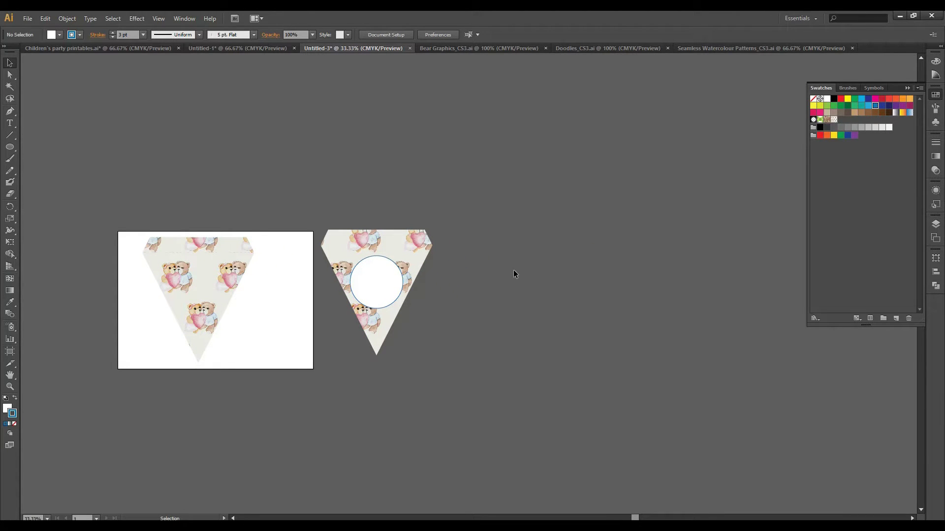
pyautogui.moveTo(364, 204); pyautogui.dragTo(433, 394)
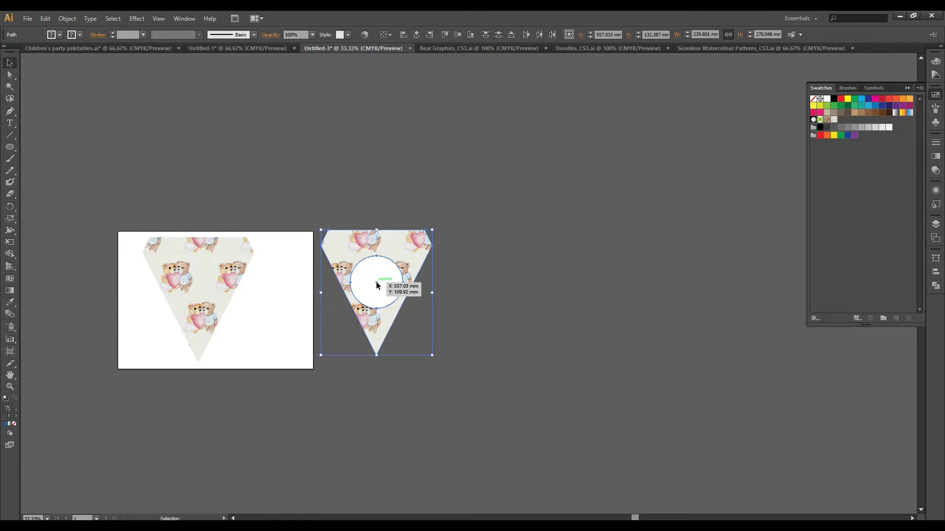
pyautogui.moveTo(376, 282); pyautogui.dragTo(496, 288)
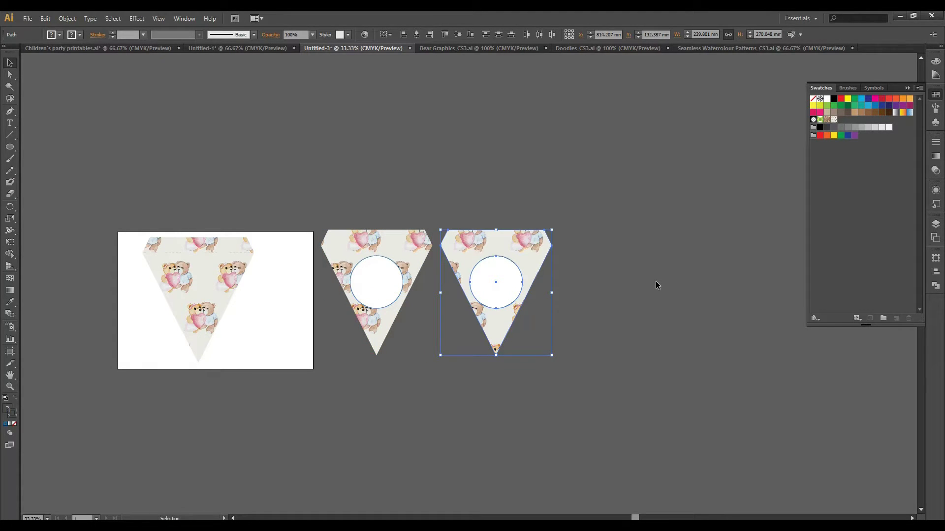
pyautogui.hotkey('ctrl', 'd')
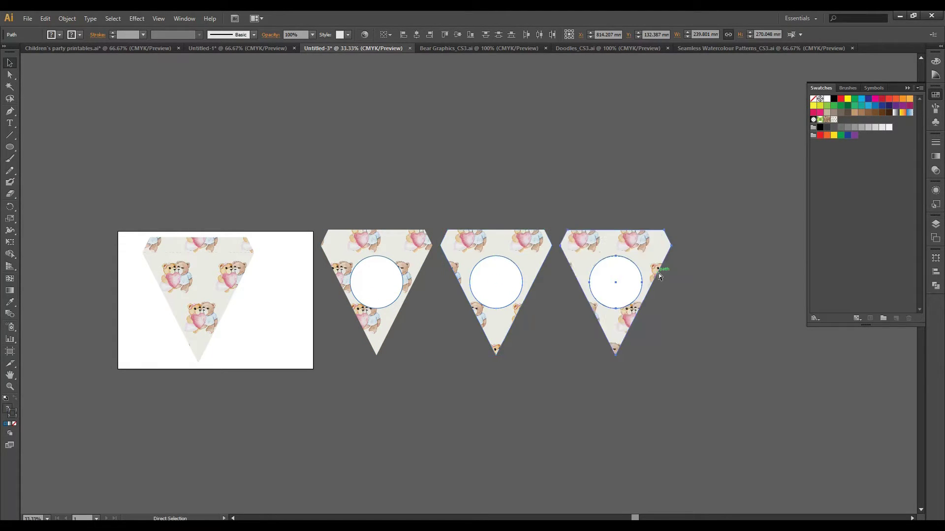
pyautogui.hotkey('ctrl', 'd')
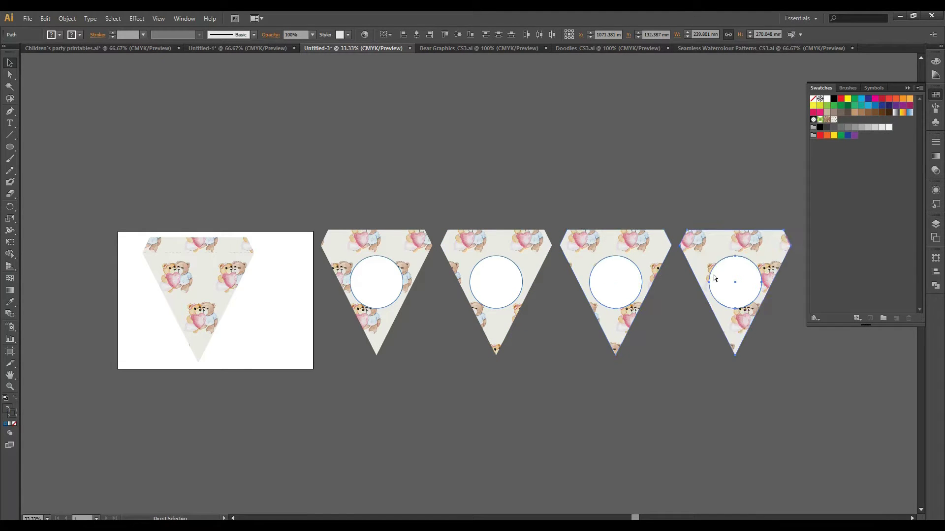
pyautogui.hotkey('ctrl', 'd')
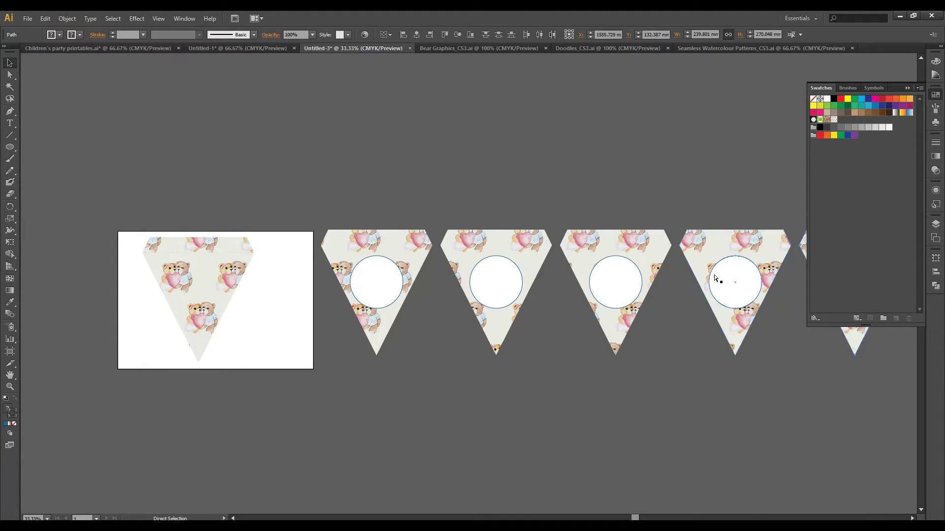
pyautogui.moveTo(742, 295); pyautogui.dragTo(487, 287)
# Step: Type SAMUEL above the pennant row and drag it larger
pyautogui.click(12, 124)
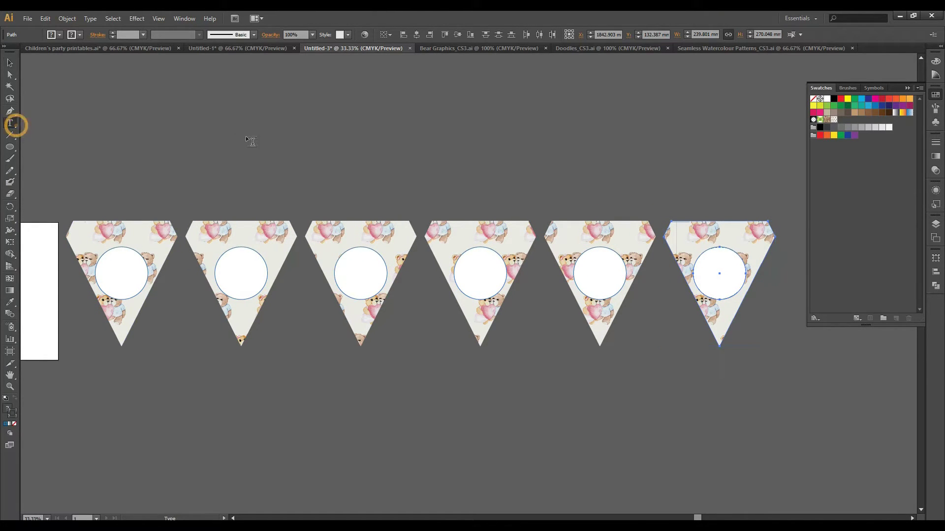
pyautogui.click(256, 134)
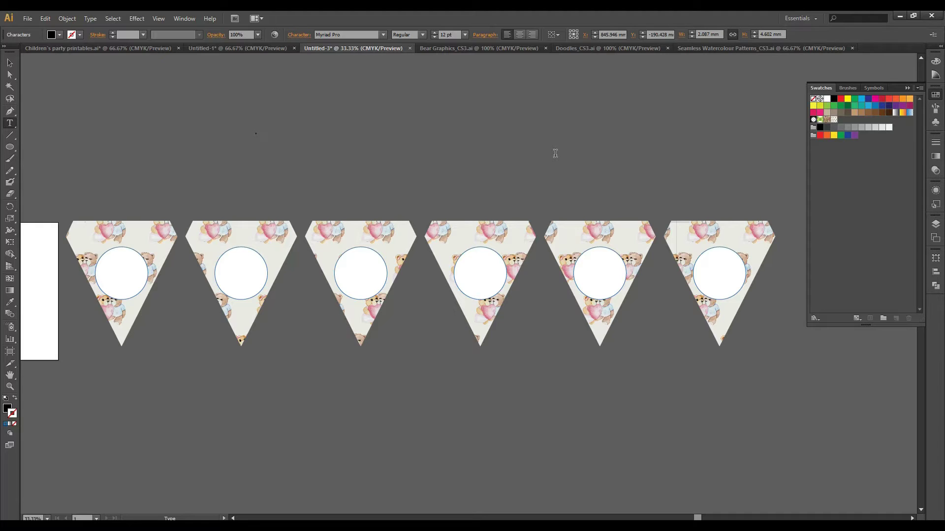
pyautogui.press('BackSpace')
pyautogui.click(10, 63)
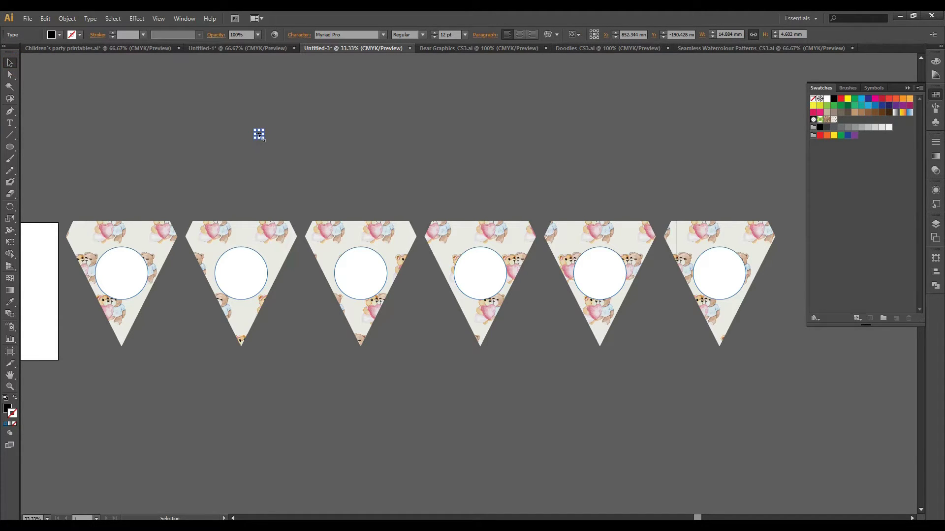
pyautogui.moveTo(264, 140); pyautogui.dragTo(507, 196)
# Step: Set SAMUEL in the Corner Bakery Regular font from Type > Font
pyautogui.click(383, 35)
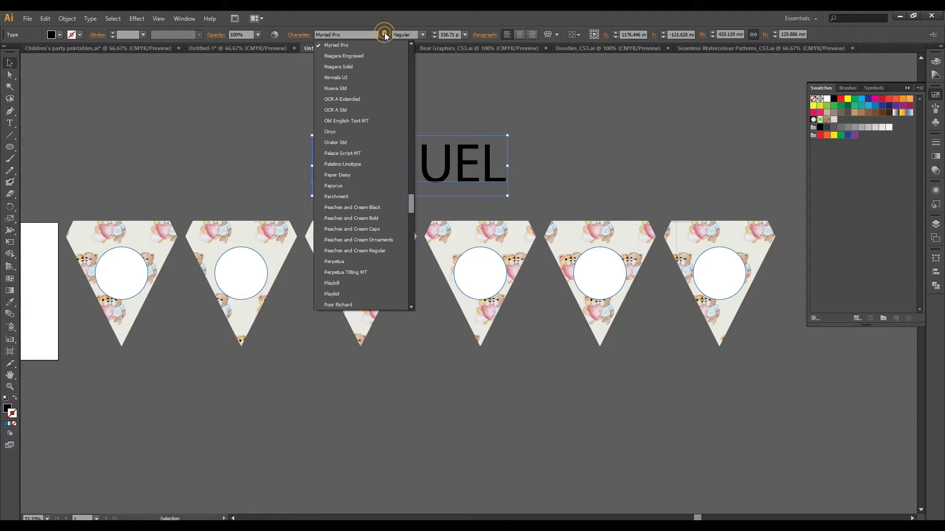
pyautogui.scroll(-5, 367, 149)
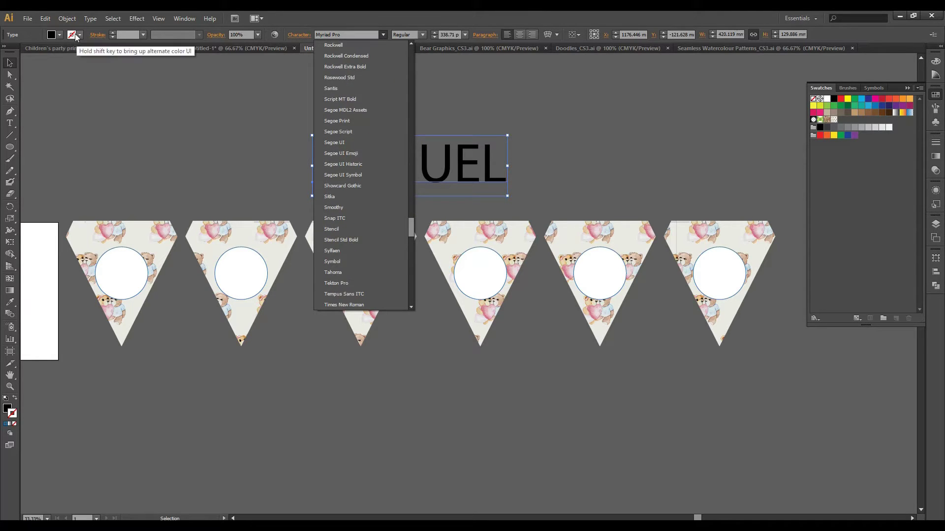
pyautogui.click(91, 19)
pyautogui.moveTo(106, 31)
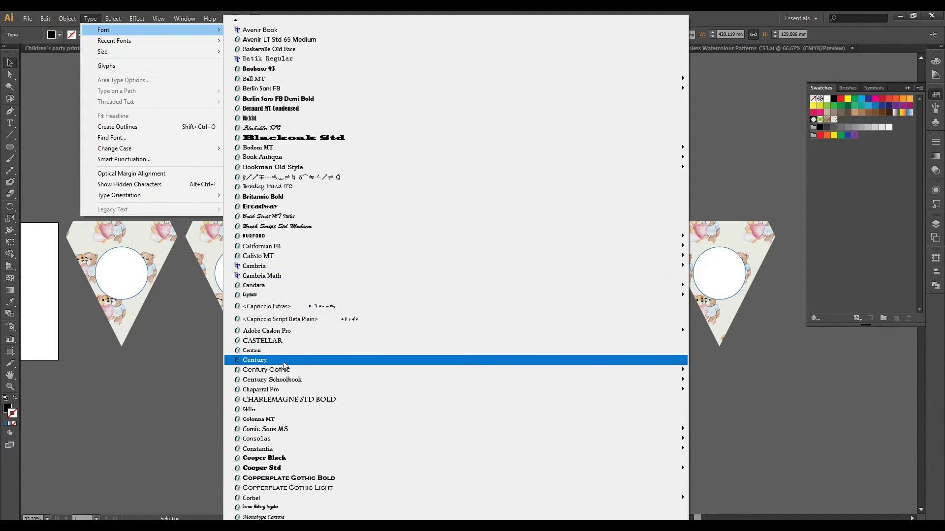
pyautogui.click(256, 507)
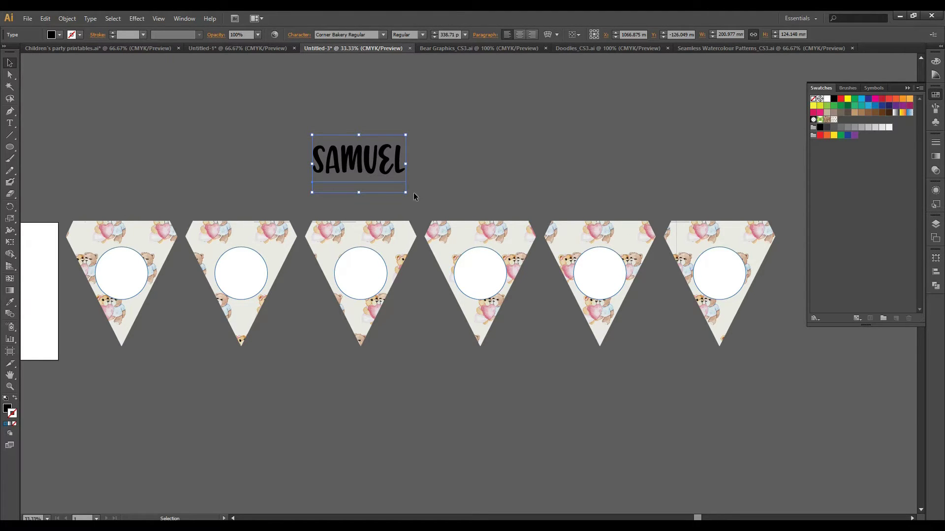
# Step: Move SAMUEL higher and scale it up above the pennants
pyautogui.moveTo(373, 155); pyautogui.dragTo(373, 127)
pyautogui.moveTo(404, 165); pyautogui.dragTo(448, 191)
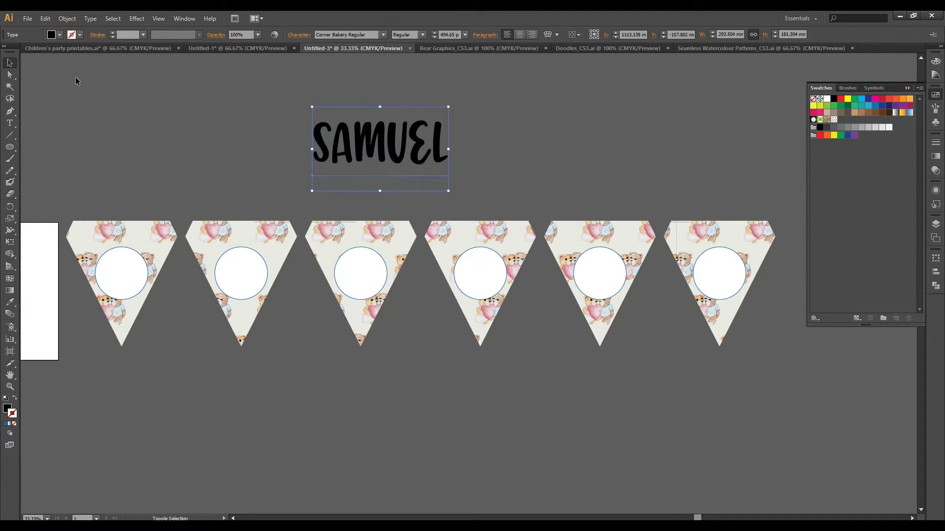
pyautogui.click(11, 61)
pyautogui.click(353, 84)
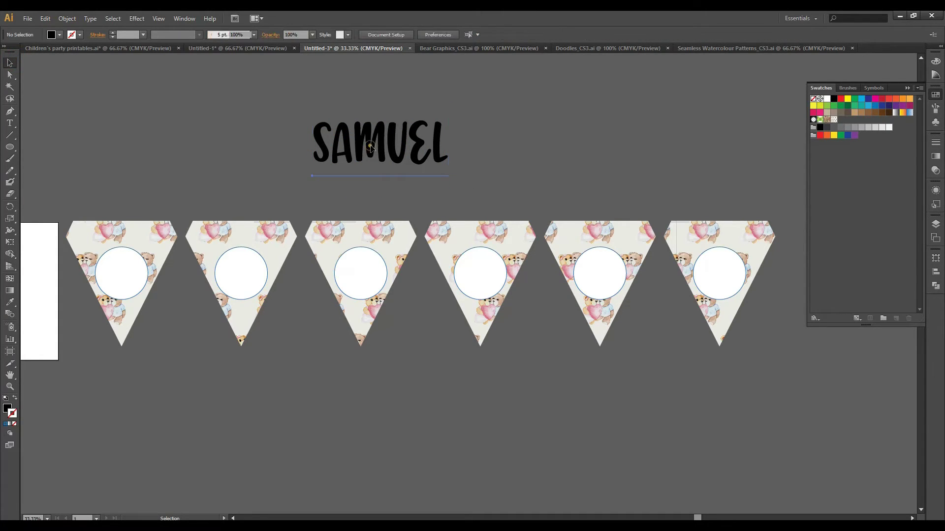
pyautogui.click(371, 147)
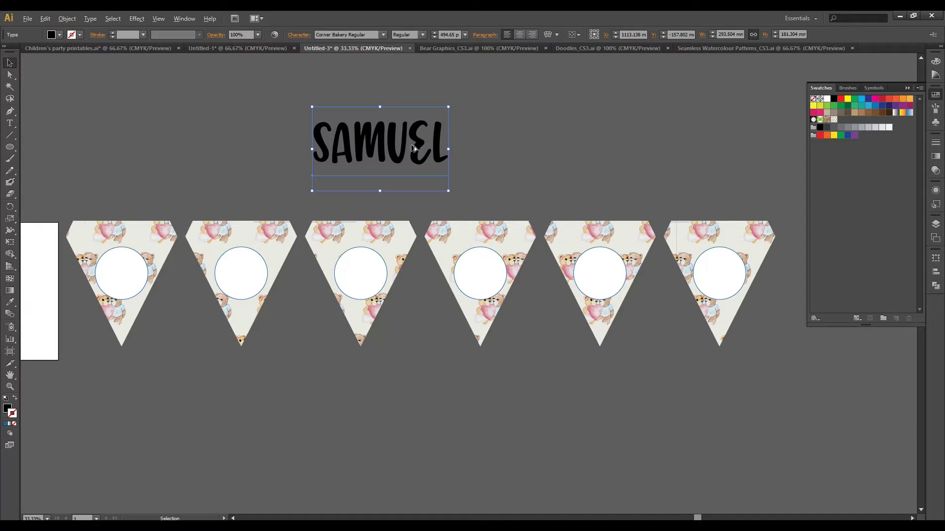
# Step: Widen SAMUEL's letter spacing with Alt+Right Arrow and position it over the pennant row
pyautogui.hotkey('alt', 'Right')
pyautogui.hotkey('alt', 'Right')
pyautogui.hotkey('alt', 'Right')
pyautogui.hotkey('alt', 'Right')
pyautogui.hotkey('alt', 'Right')
pyautogui.hotkey('alt', 'Right')
pyautogui.hotkey('alt', 'Right')
pyautogui.hotkey('alt', 'Right')
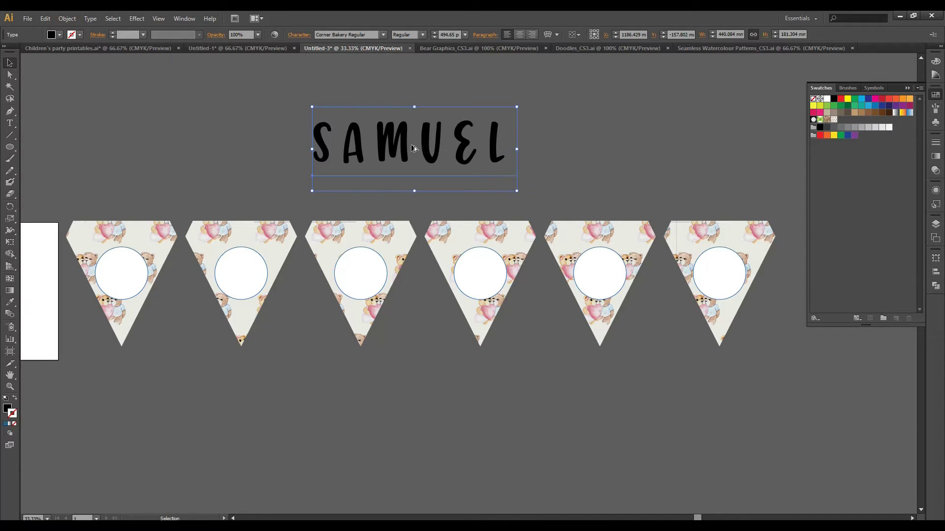
pyautogui.hotkey('alt', 'Left')
pyautogui.hotkey('alt', 'Left')
pyautogui.hotkey('alt', 'Left')
pyautogui.hotkey('alt', 'Left')
pyautogui.hotkey('alt', 'Left')
pyautogui.hotkey('alt', 'Left')
pyautogui.hotkey('alt', 'Left')
pyautogui.hotkey('alt', 'Left')
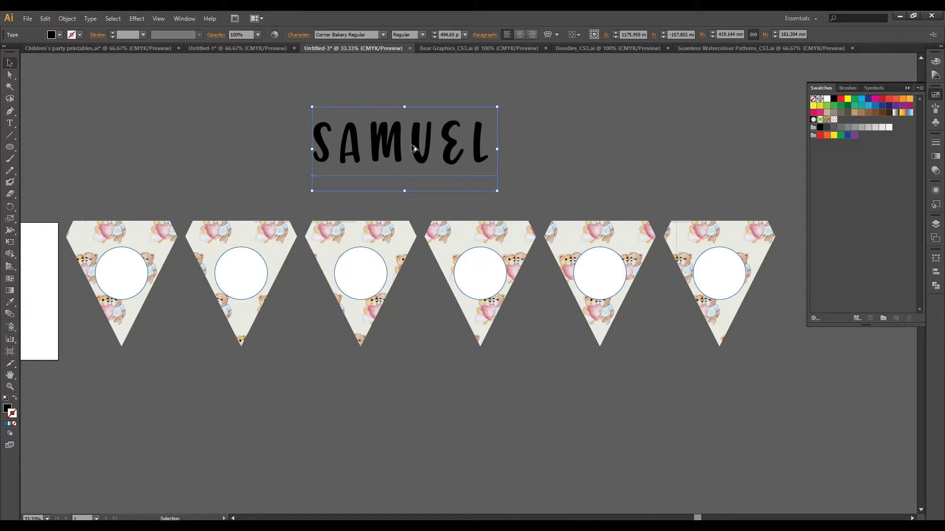
pyautogui.hotkey('alt', 'Left')
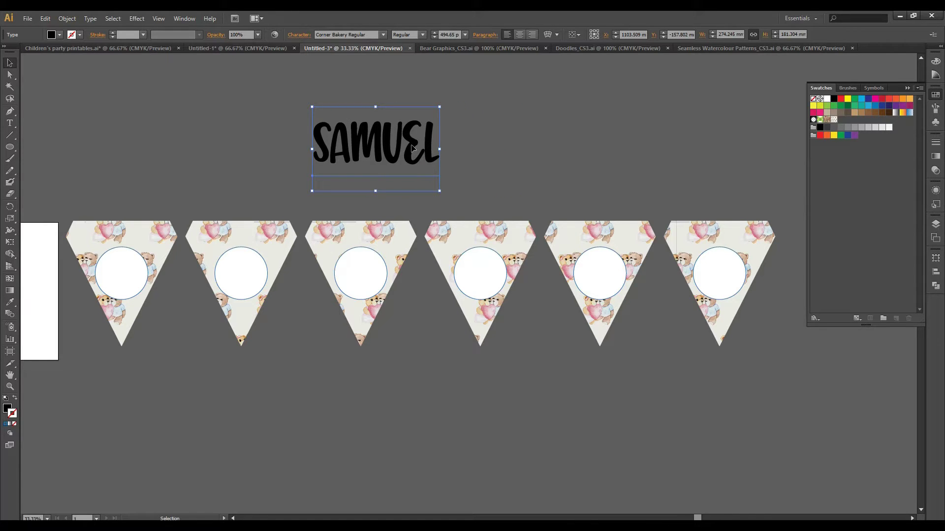
pyautogui.hotkey('alt', 'Right')
pyautogui.hotkey('alt', 'Right')
pyautogui.hotkey('alt', 'Right')
pyautogui.hotkey('alt', 'Right')
pyautogui.hotkey('alt', 'Right')
pyautogui.hotkey('alt', 'Right')
pyautogui.hotkey('alt', 'Right')
pyautogui.hotkey('alt', 'Right')
pyautogui.hotkey('alt', 'Right')
pyautogui.hotkey('alt', 'Right')
pyautogui.hotkey('alt', 'Right')
pyautogui.hotkey('alt', 'Right')
pyautogui.hotkey('alt', 'Right')
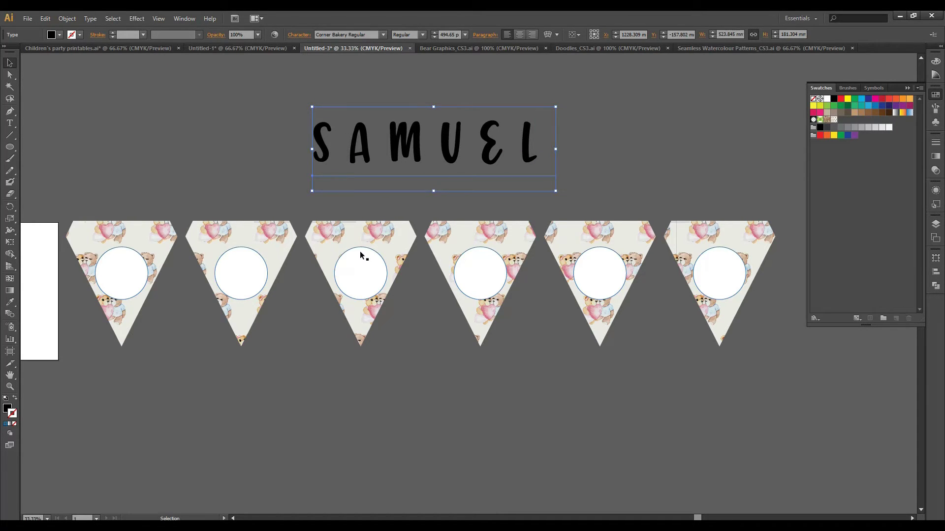
pyautogui.hscroll(-3, 361, 255)
pyautogui.moveTo(475, 156); pyautogui.dragTo(448, 115)
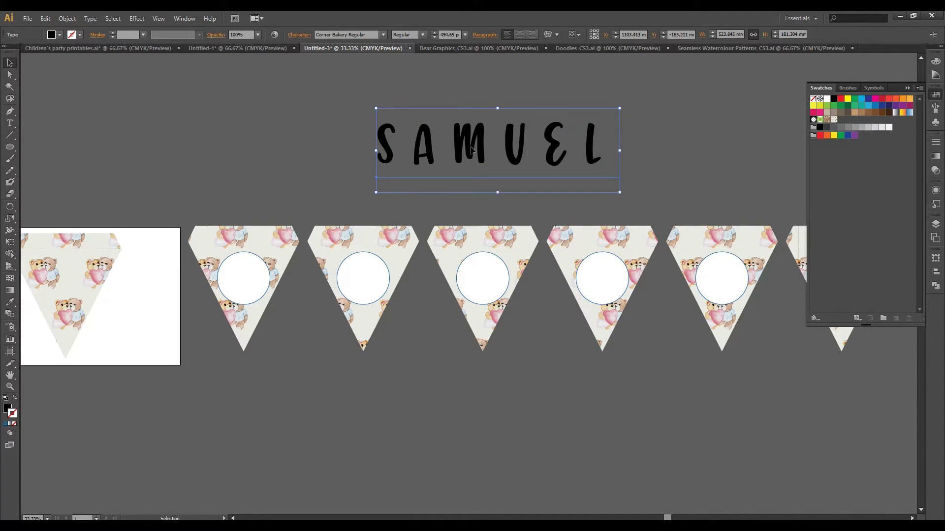
pyautogui.click(440, 88)
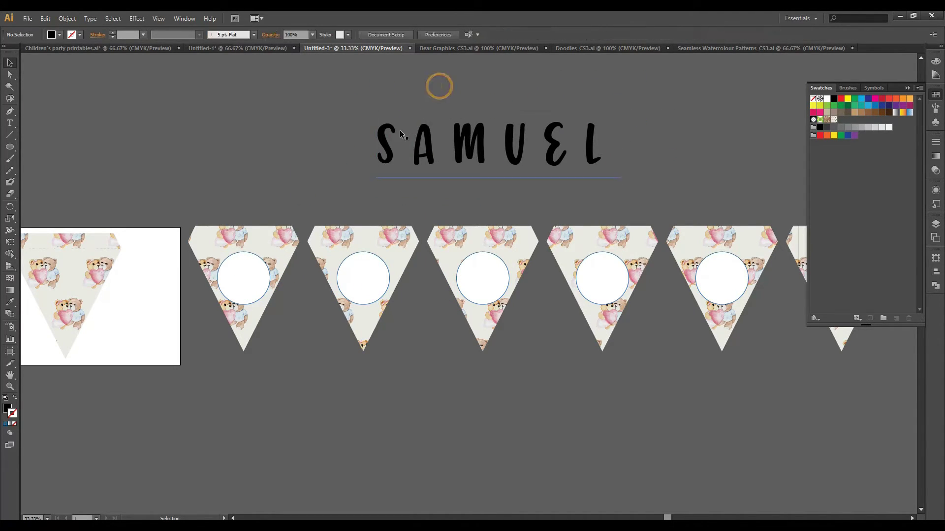
# Step: Convert SAMUEL to outlines with Shift+Ctrl+O
pyautogui.click(399, 131)
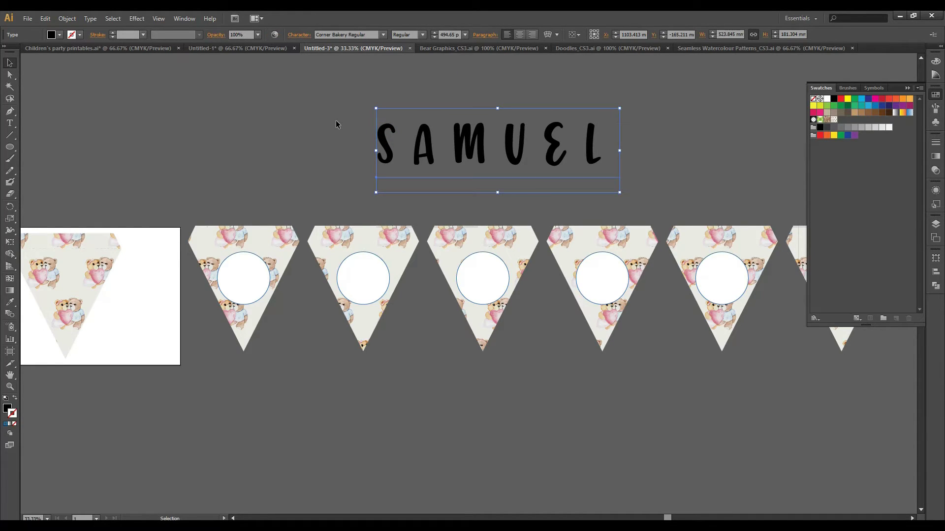
pyautogui.hotkey('ctrl', 'shift', 'a')
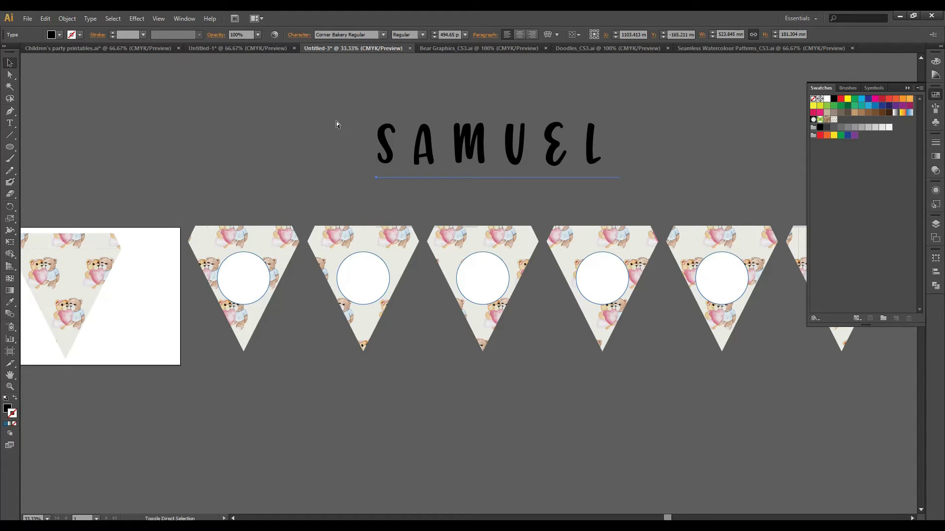
pyautogui.hotkey('ctrl', 'shift', 'o')
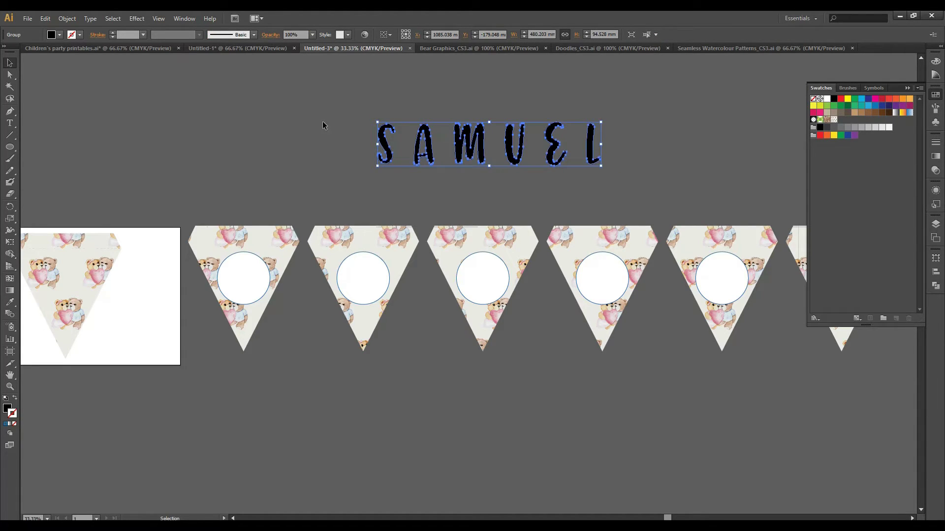
# Step: Ungroup the outlined SAMUEL letters and select the S on its own
pyautogui.click(90, 18)
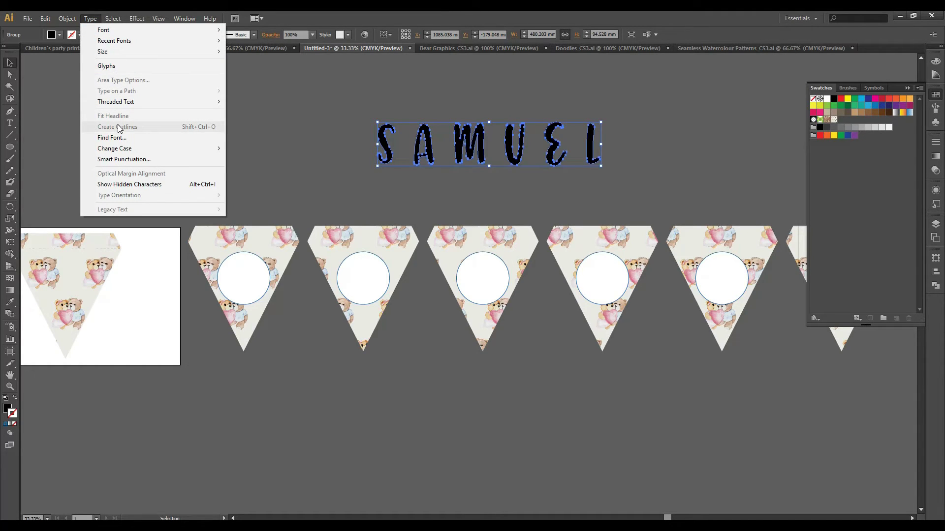
pyautogui.click(306, 140)
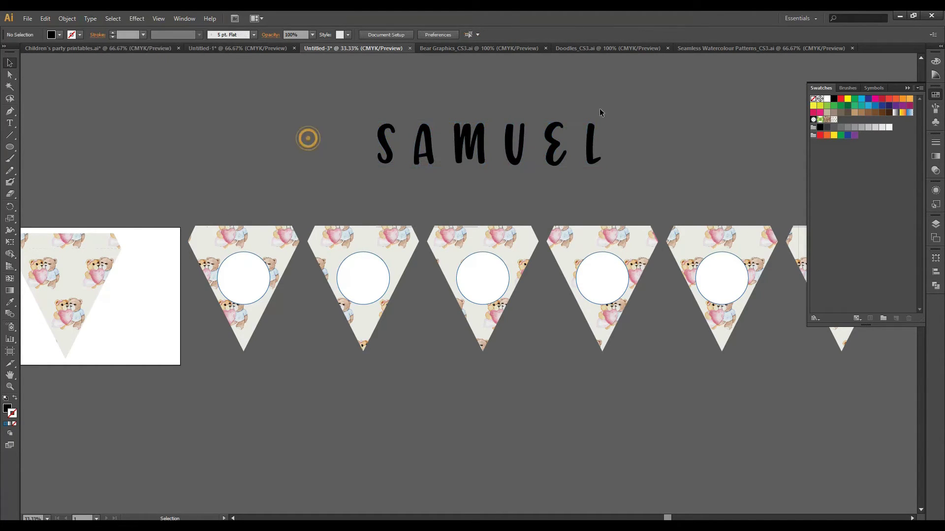
pyautogui.click(548, 99)
pyautogui.click(445, 144)
pyautogui.click(458, 140)
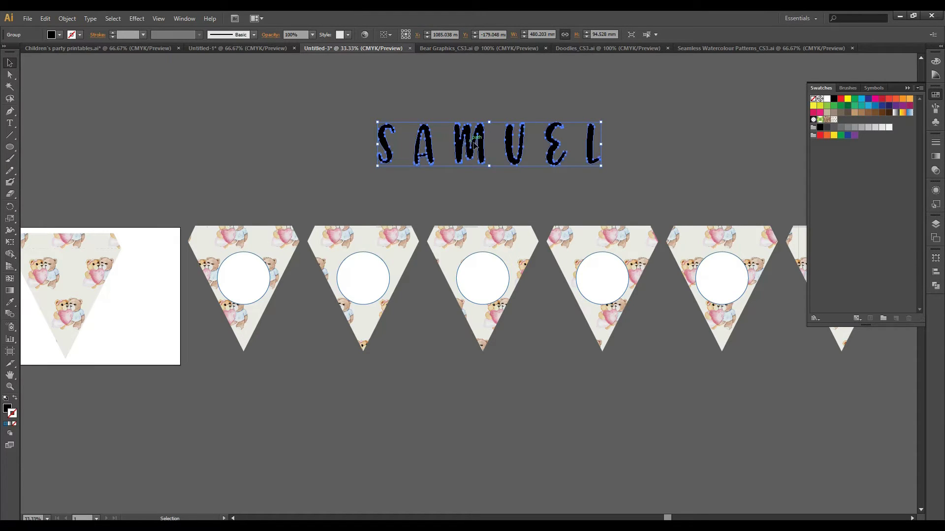
pyautogui.hotkey('ctrl', '8')
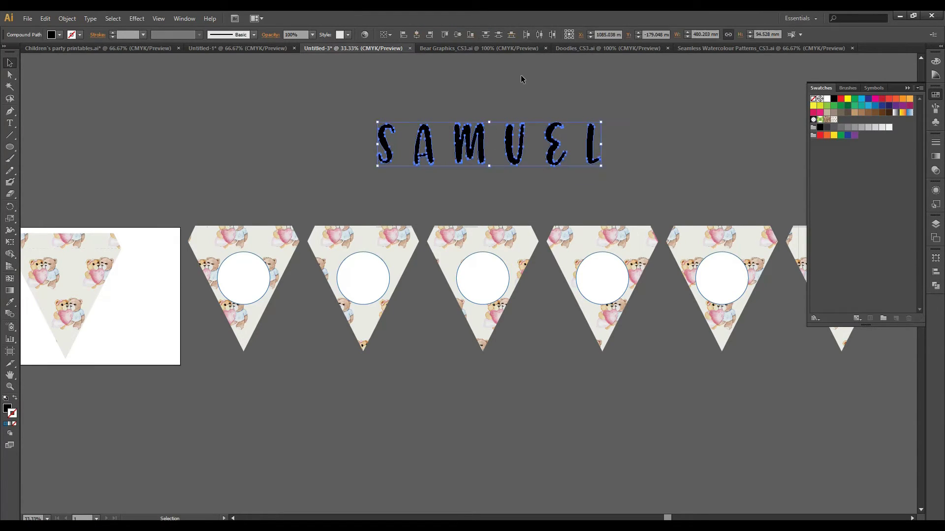
pyautogui.click(520, 76)
pyautogui.click(383, 143)
# Step: Drag S, A, M, U, E and L into the six pennant circles, then zoom out on the row
pyautogui.moveTo(383, 143); pyautogui.dragTo(241, 281)
pyautogui.moveTo(423, 147); pyautogui.dragTo(373, 283)
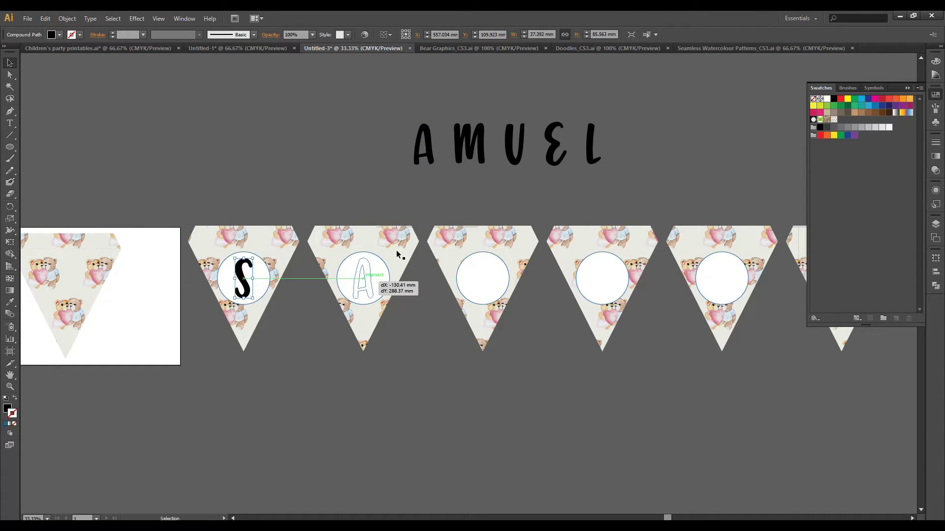
pyautogui.moveTo(481, 143); pyautogui.dragTo(495, 280)
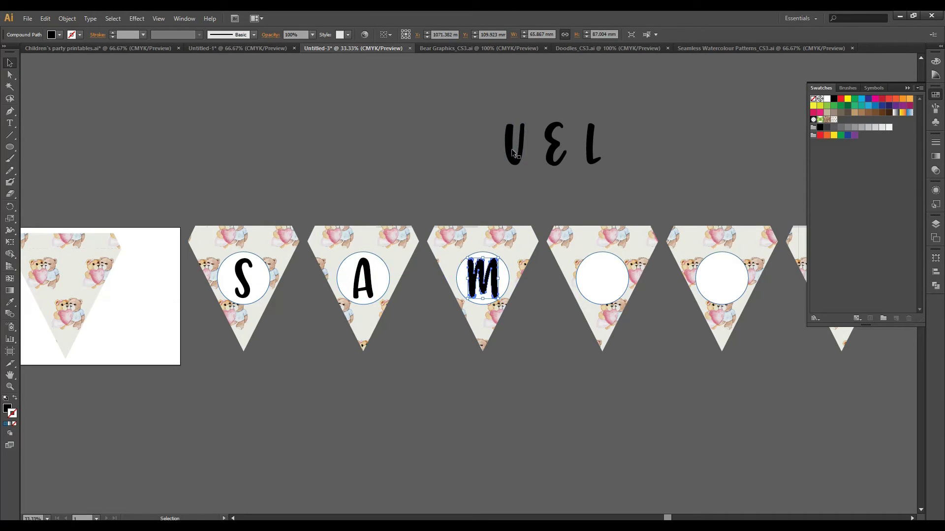
pyautogui.moveTo(512, 148); pyautogui.dragTo(600, 282)
pyautogui.moveTo(669, 289); pyautogui.dragTo(442, 277)
pyautogui.moveTo(340, 134); pyautogui.dragTo(506, 273)
pyautogui.moveTo(375, 140); pyautogui.dragTo(624, 276)
pyautogui.click(690, 314)
pyautogui.moveTo(521, 371); pyautogui.dragTo(628, 334)
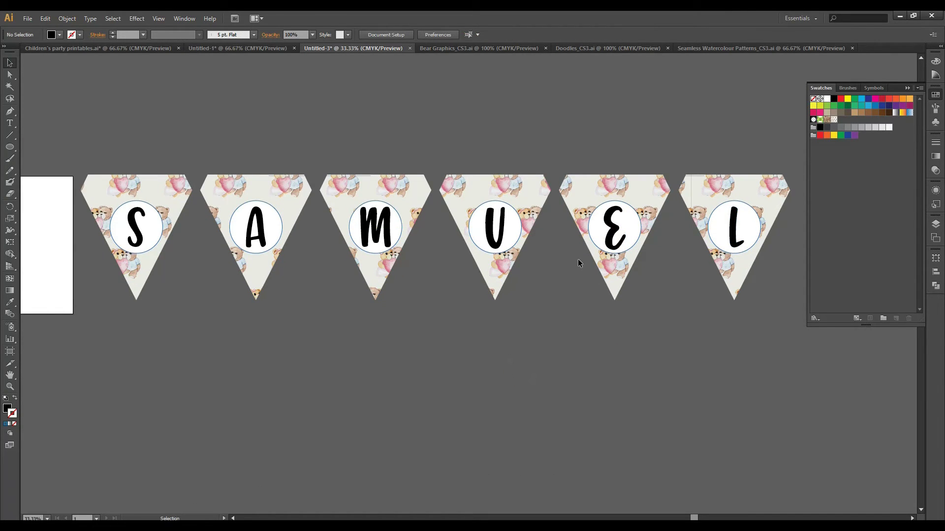
pyautogui.hotkey('ctrl', '-')
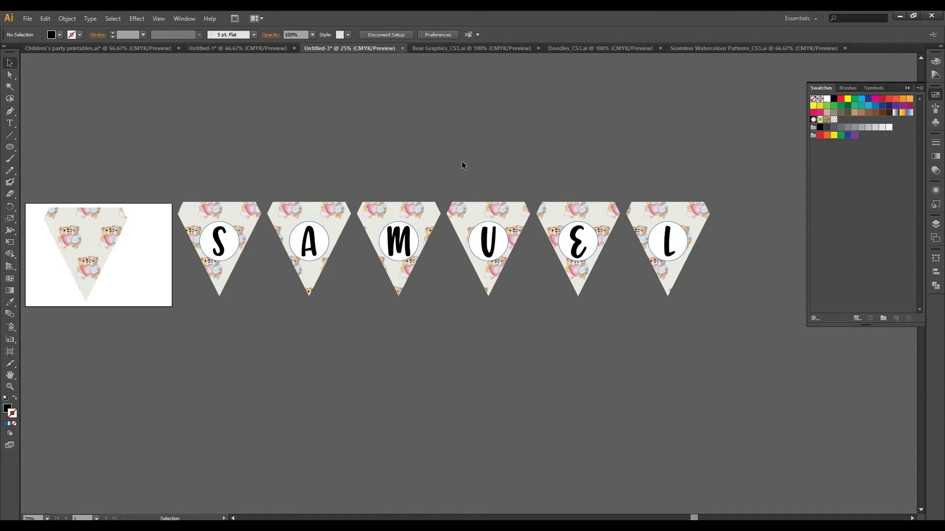
# Step: Reframe the bunting view and bring the Bear Graphics_CS3.ai sheet to the front
pyautogui.moveTo(635, 367); pyautogui.dragTo(655, 383)
pyautogui.click(447, 347)
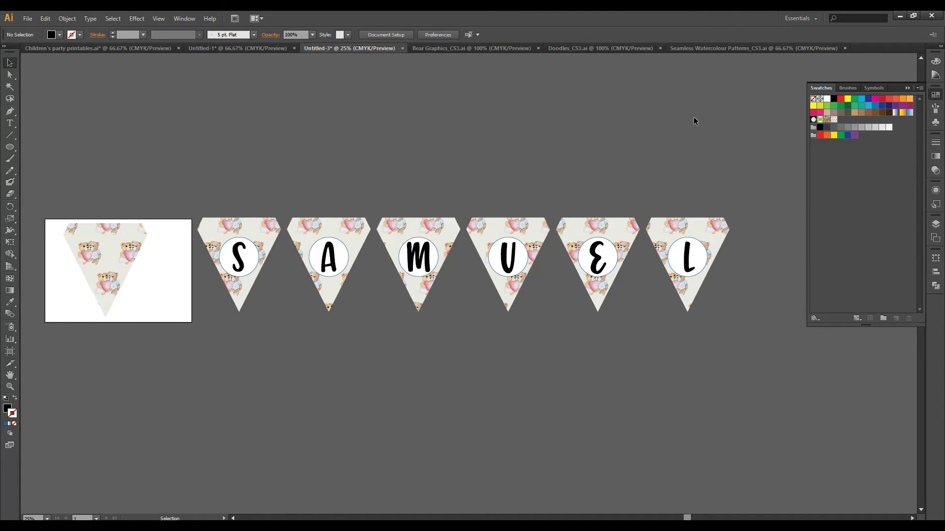
pyautogui.click(472, 49)
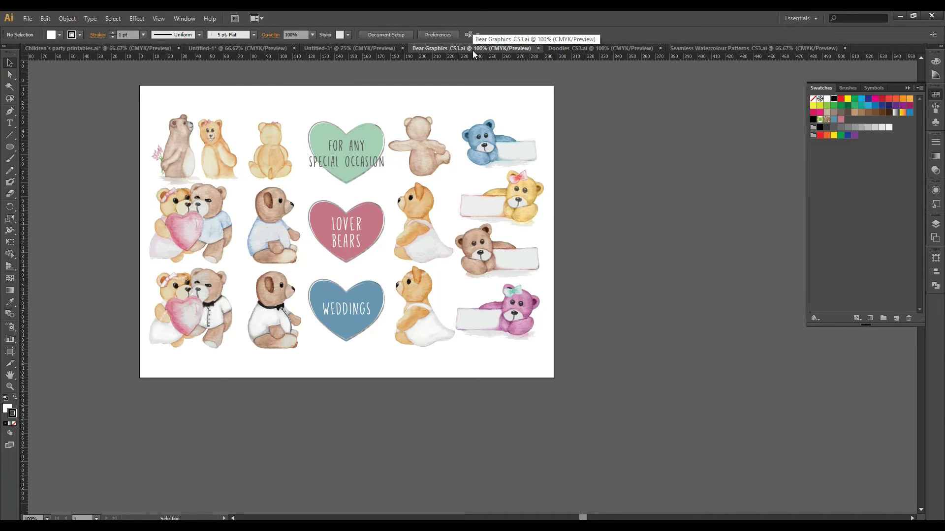
# Step: Pick the seated blue-shirt bear, then duplicate the S pennant above the row in Untitled-3
pyautogui.click(202, 230)
pyautogui.click(273, 227)
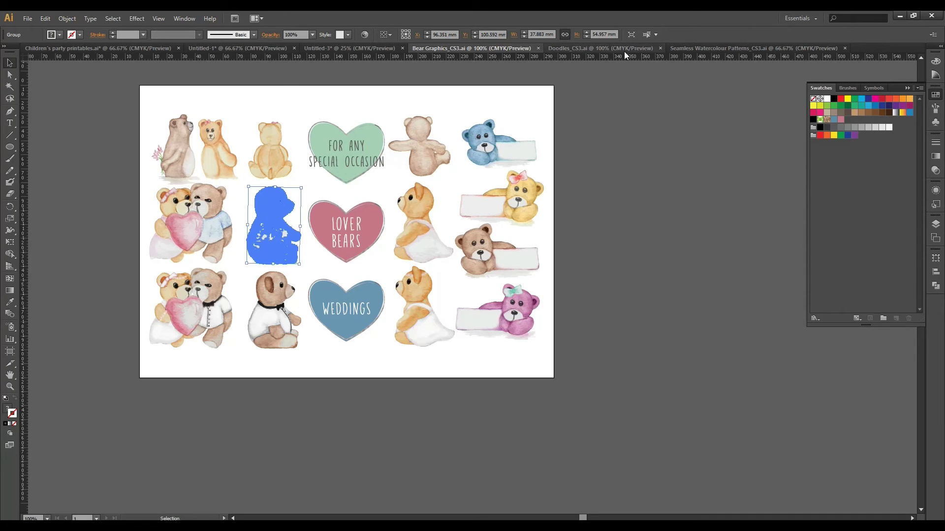
pyautogui.click(350, 47)
pyautogui.moveTo(229, 194); pyautogui.dragTo(458, 154)
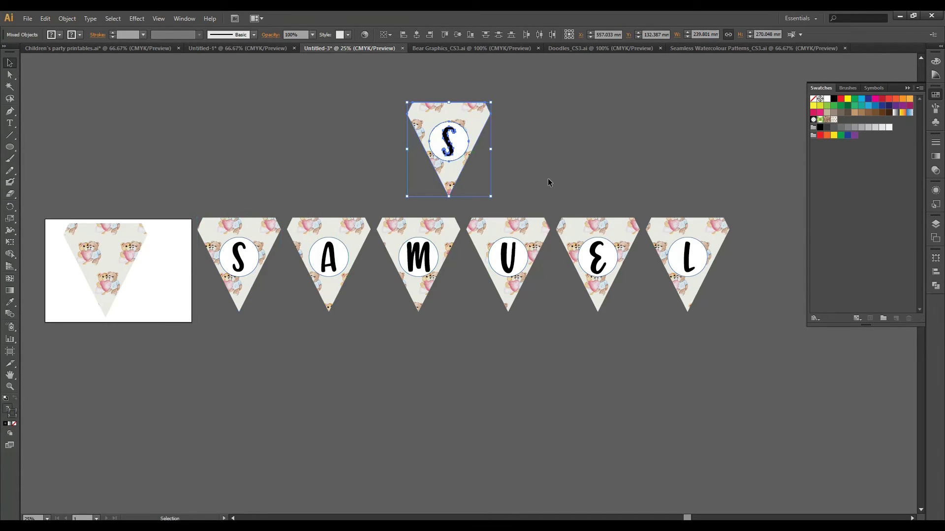
# Step: Zoom in on the pennant copy and delete its S letter
pyautogui.hotkey('ctrl', '+')
pyautogui.hotkey('ctrl', '+')
pyautogui.scroll(5, 517, 394)
pyautogui.press('v')
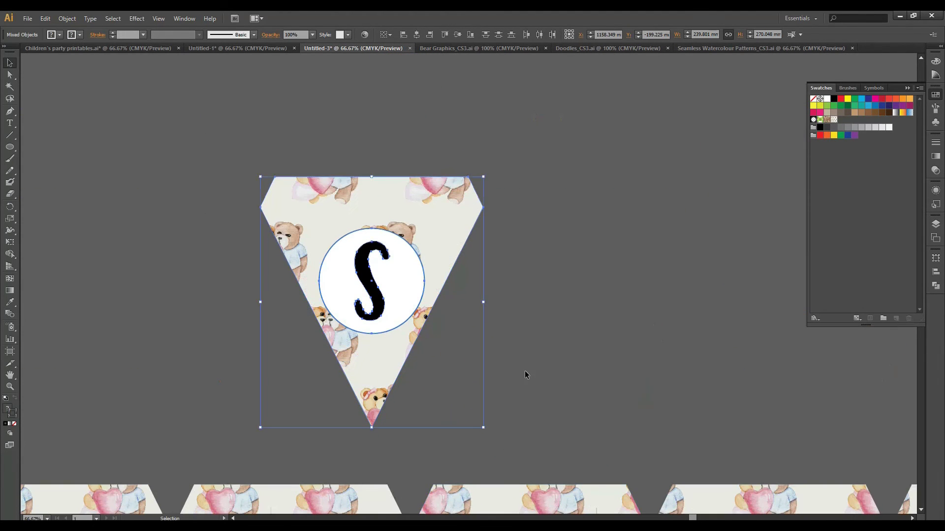
pyautogui.click(529, 361)
pyautogui.click(375, 284)
pyautogui.press('Delete')
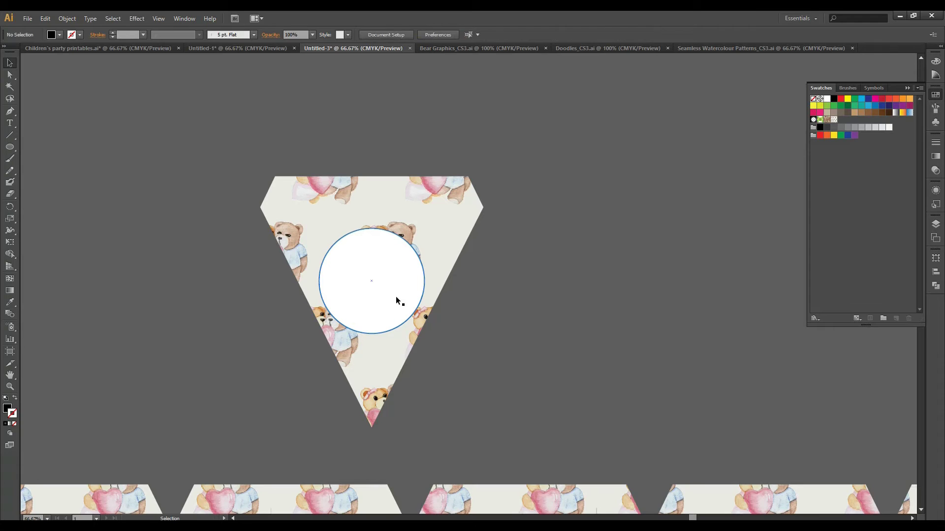
# Step: Paste the bear, centre it in the copied pennant's circle, and delete the leftover bear
pyautogui.press('a')
pyautogui.press('v')
pyautogui.click(507, 291)
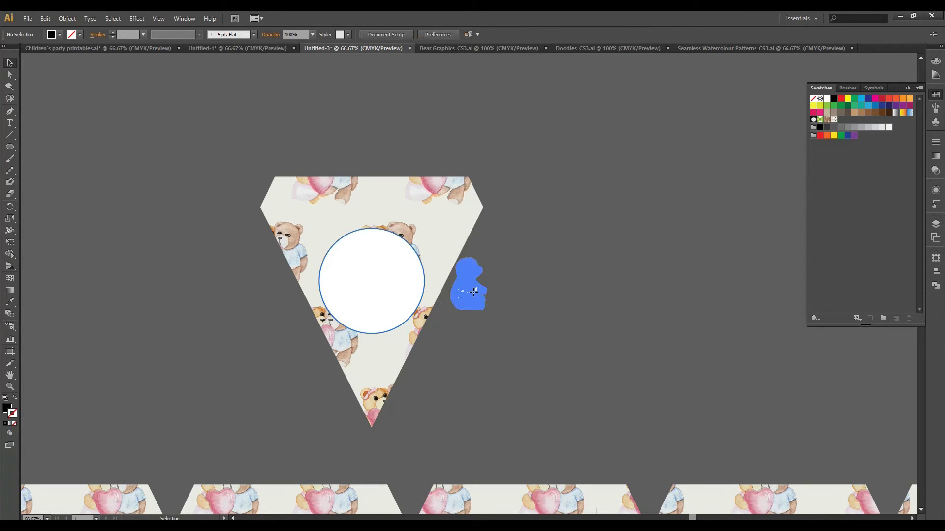
pyautogui.moveTo(477, 294); pyautogui.dragTo(402, 335)
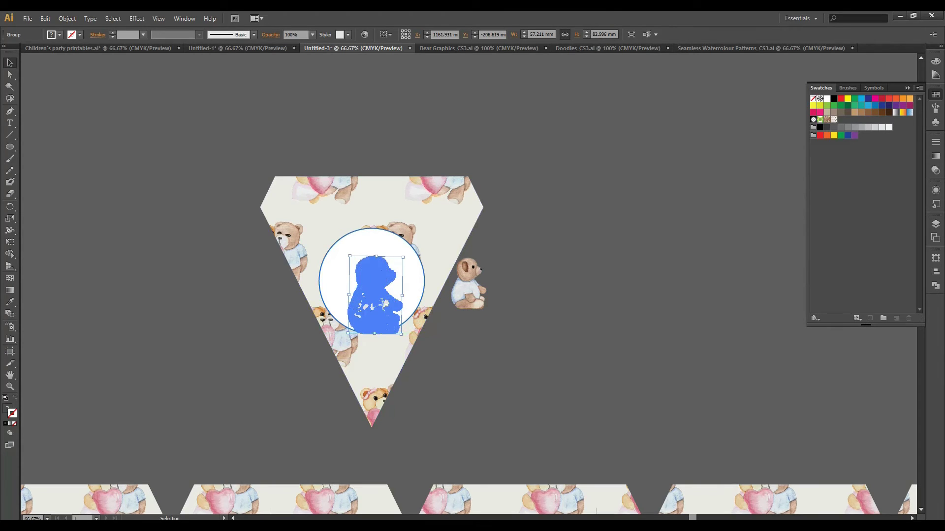
pyautogui.moveTo(379, 281); pyautogui.dragTo(377, 268)
pyautogui.click(681, 329)
pyautogui.click(472, 293)
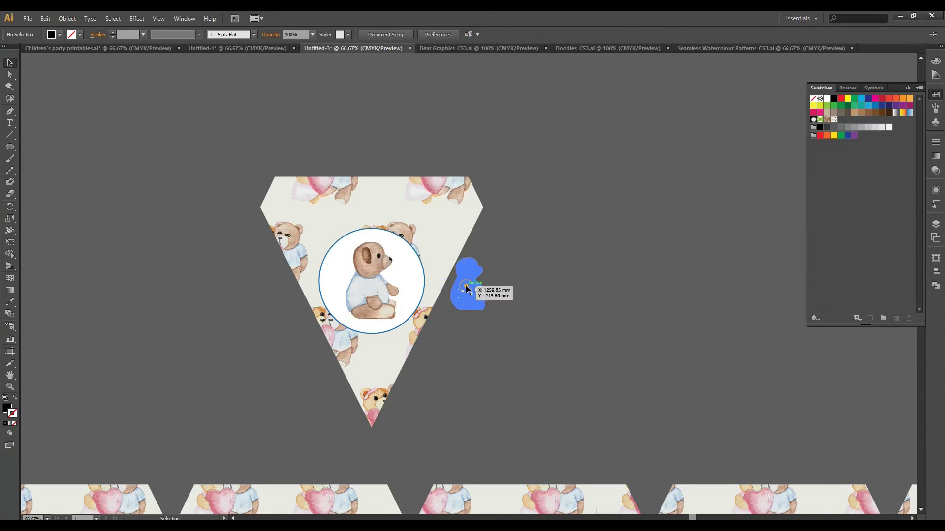
pyautogui.press('Delete')
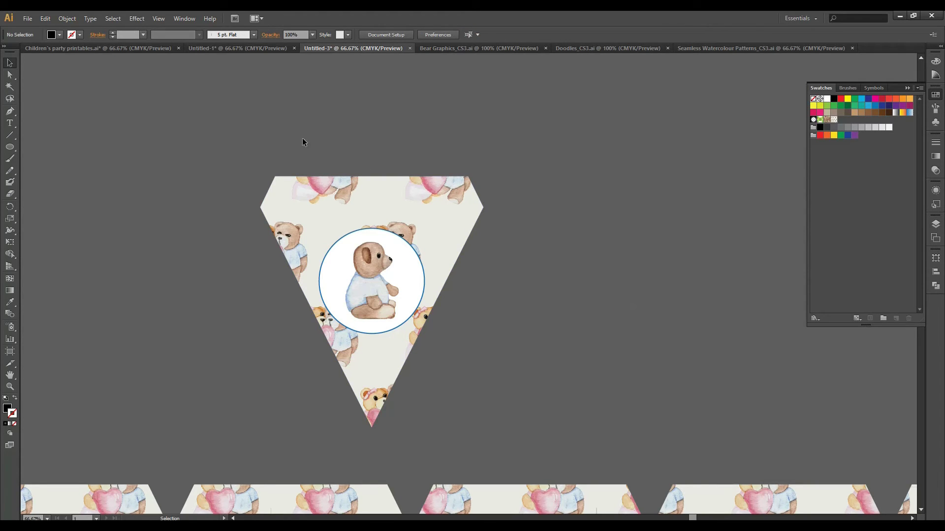
# Step: Review the whole bunting at 50% zoom, then bring up the Children's party printables sheet
pyautogui.moveTo(302, 137); pyautogui.dragTo(445, 382)
pyautogui.click(585, 351)
pyautogui.hotkey('ctrl', '-')
pyautogui.hotkey('ctrl', '-')
pyautogui.scroll(-5, 533, 317)
pyautogui.hotkey('ctrl', '-')
pyautogui.hotkey('ctrl', '+')
pyautogui.hotkey('ctrl', '+')
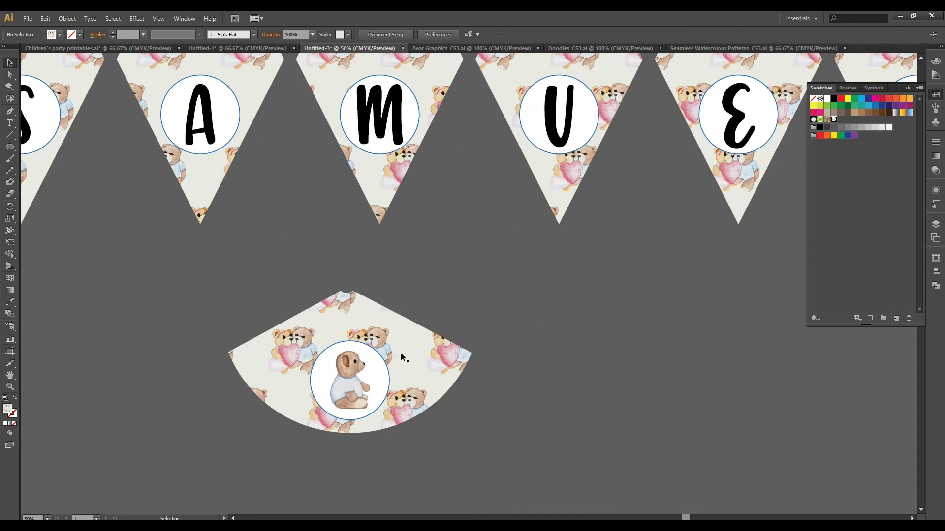
pyautogui.click(352, 379)
pyautogui.click(568, 323)
pyautogui.click(99, 47)
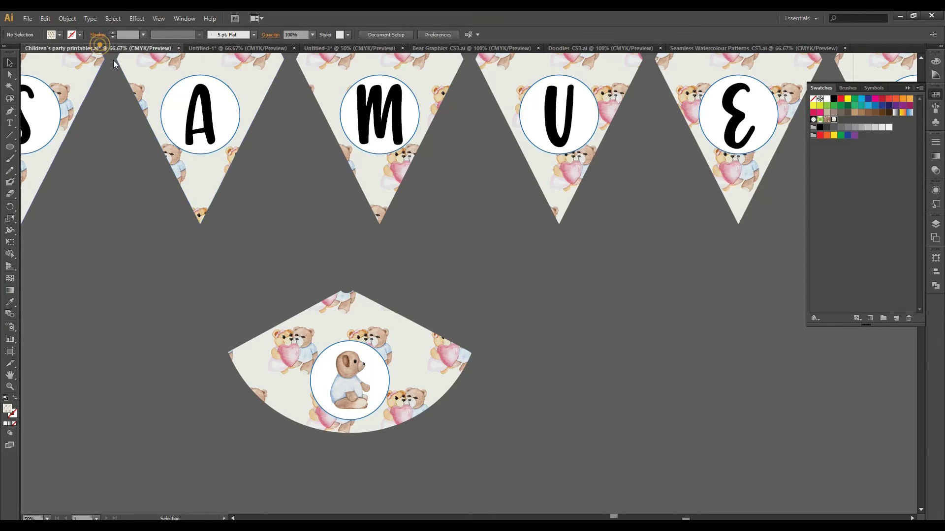
# Step: Pan across the finished printables sheet, then return to the Bear Graphics_CS3.ai sheet
pyautogui.moveTo(589, 373); pyautogui.dragTo(725, 392)
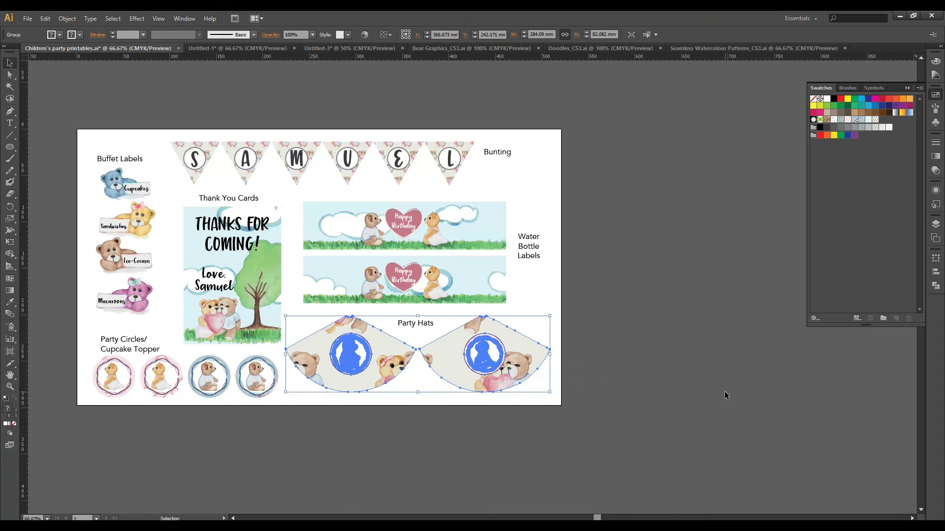
pyautogui.moveTo(646, 401); pyautogui.dragTo(704, 403)
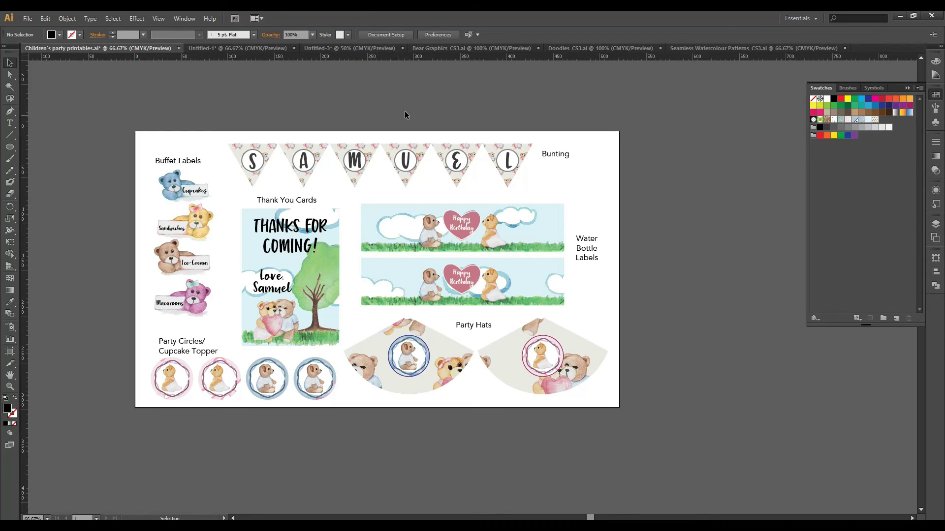
pyautogui.click(473, 48)
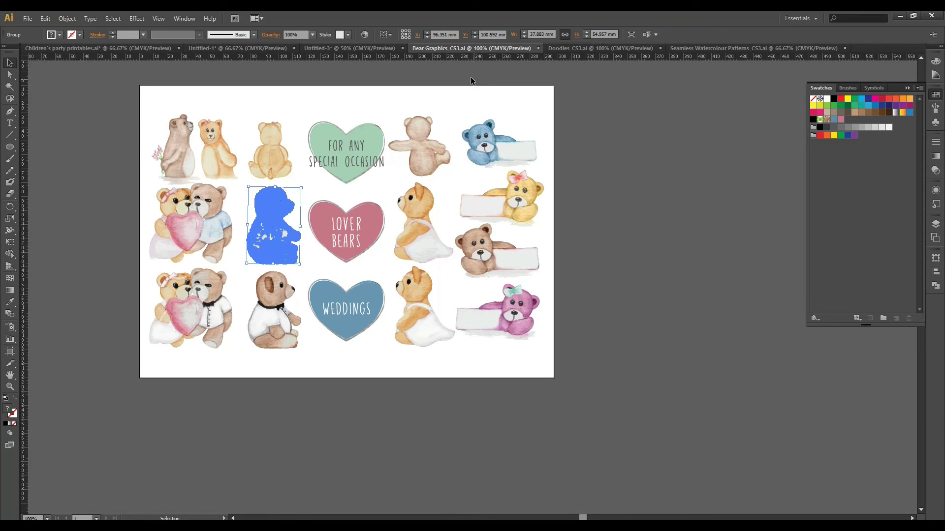
# Step: Select the blue bear holding a label, then go back to the Children's party printables sheet
pyautogui.click(691, 137)
pyautogui.click(511, 151)
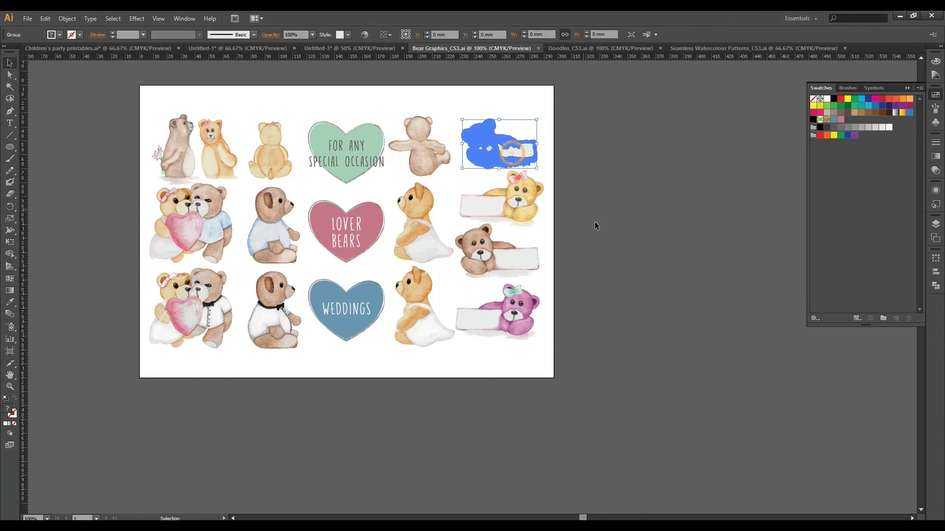
pyautogui.click(118, 48)
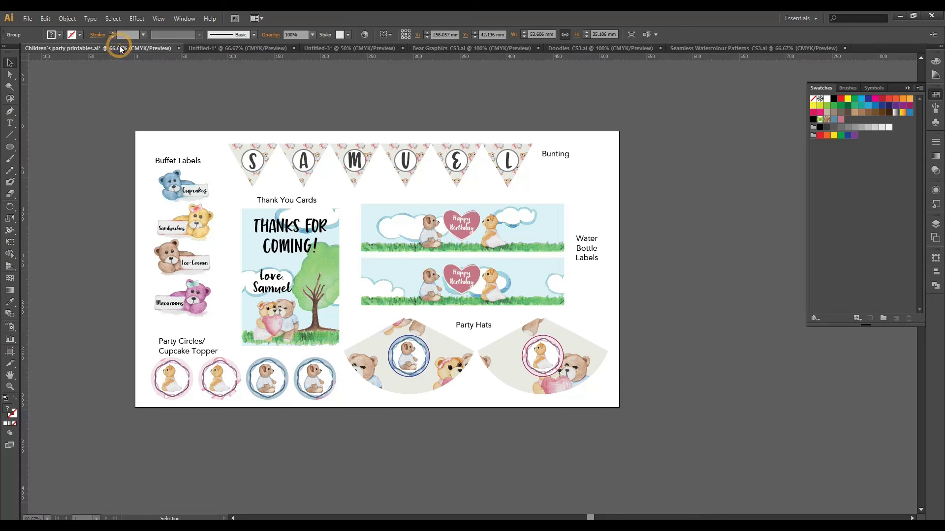
# Step: Marquee-select the buffet-label bears, move the first party circle, then undo the move
pyautogui.moveTo(139, 165); pyautogui.dragTo(206, 348)
pyautogui.click(96, 289)
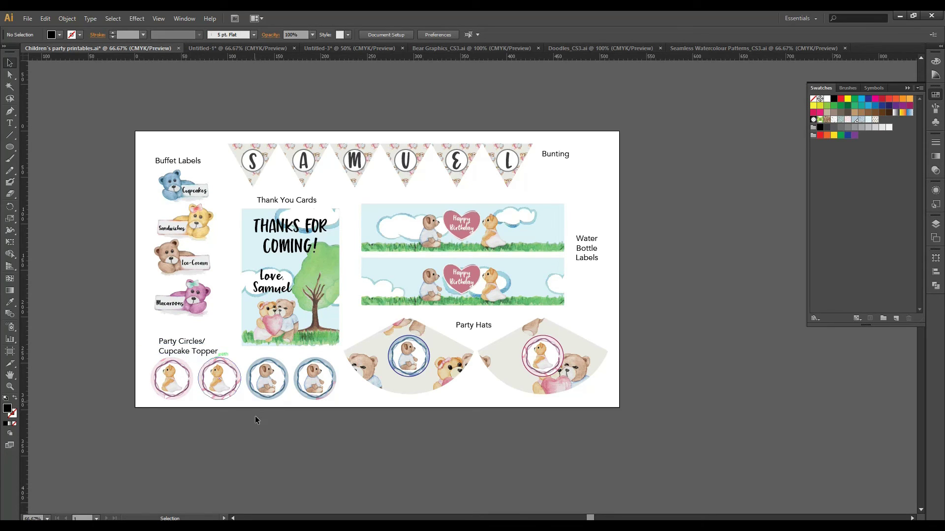
pyautogui.moveTo(365, 432); pyautogui.dragTo(338, 412)
pyautogui.moveTo(169, 391); pyautogui.dragTo(167, 432)
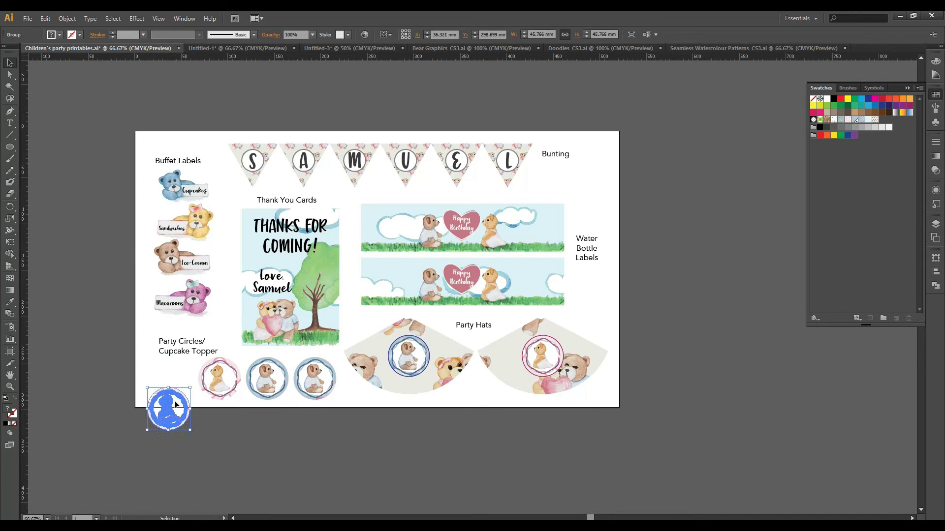
pyautogui.hotkey('ctrl', 'z')
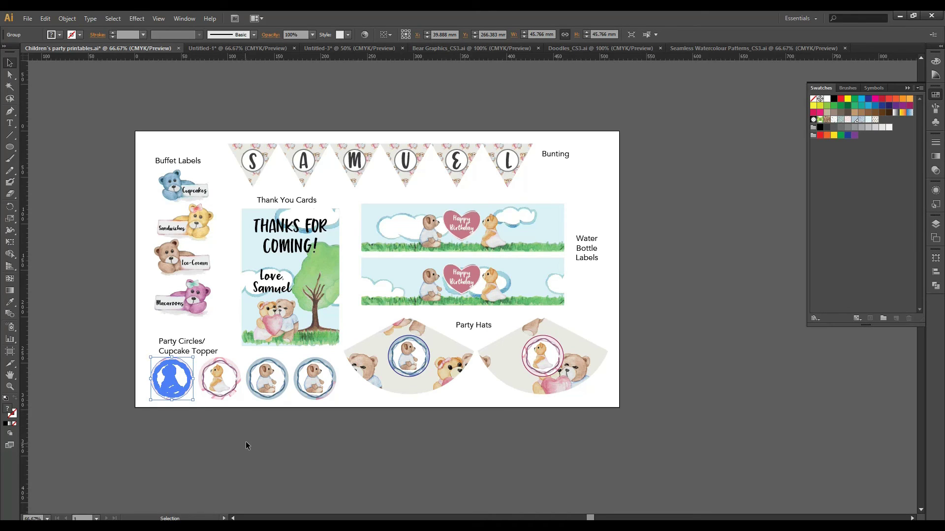
pyautogui.click(263, 446)
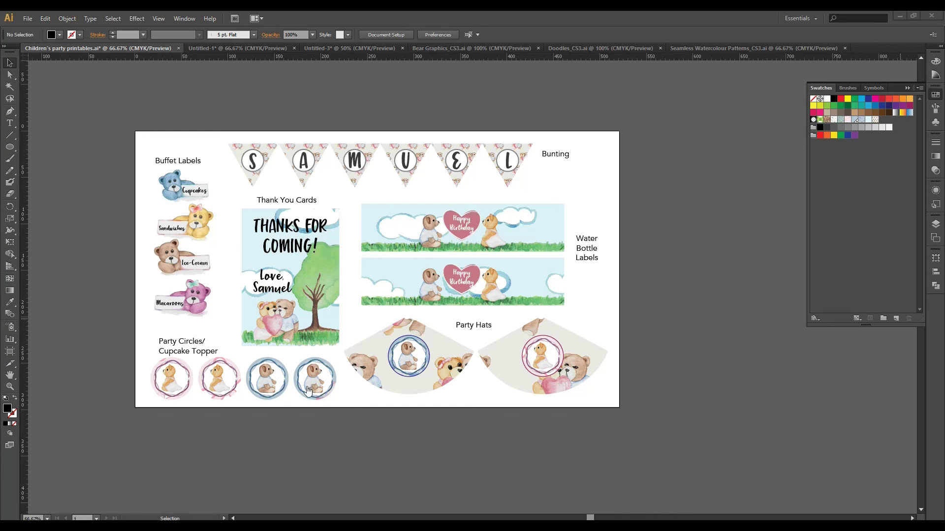
pyautogui.hotkey('alt', 'Tab')
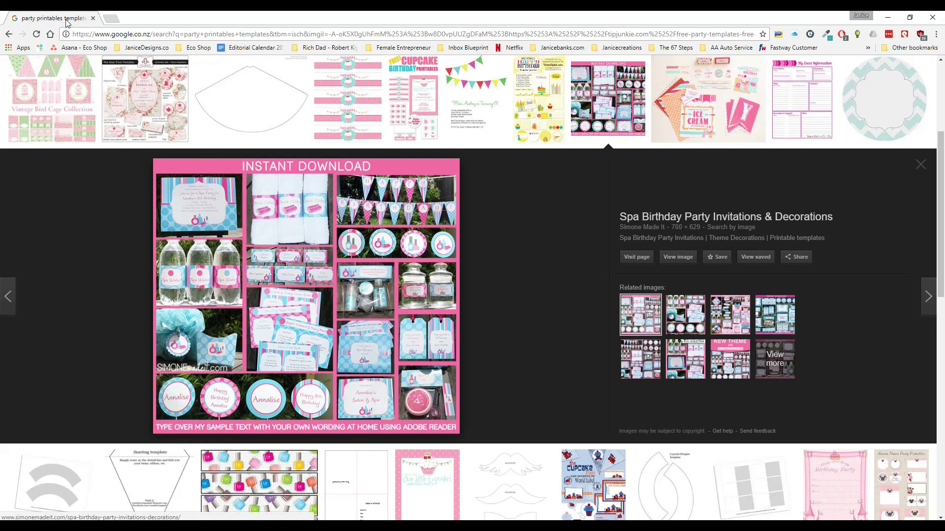
pyautogui.press('super+Down')
pyautogui.press('super+Down')
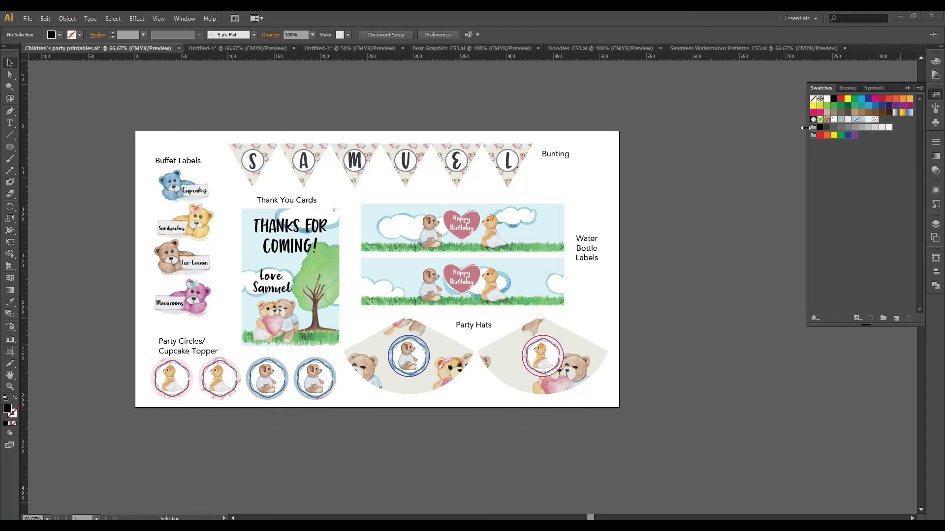
pyautogui.click(713, 166)
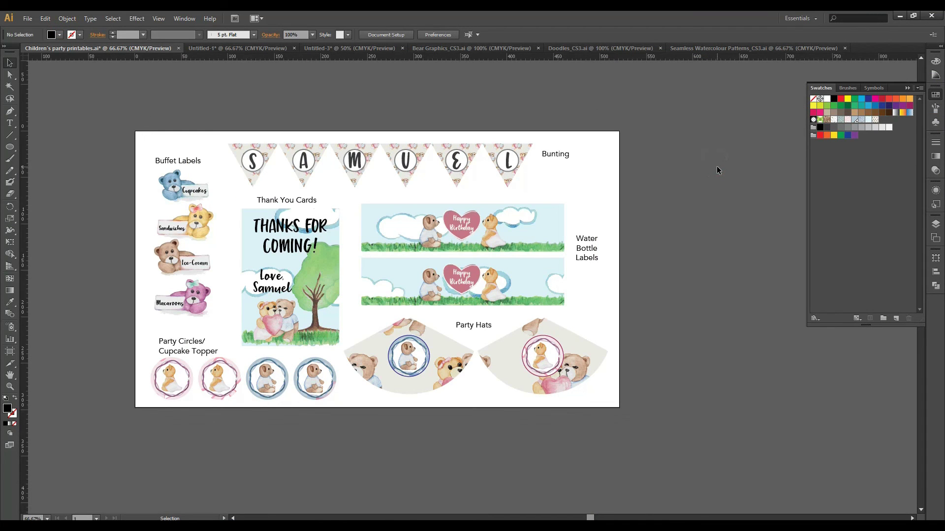